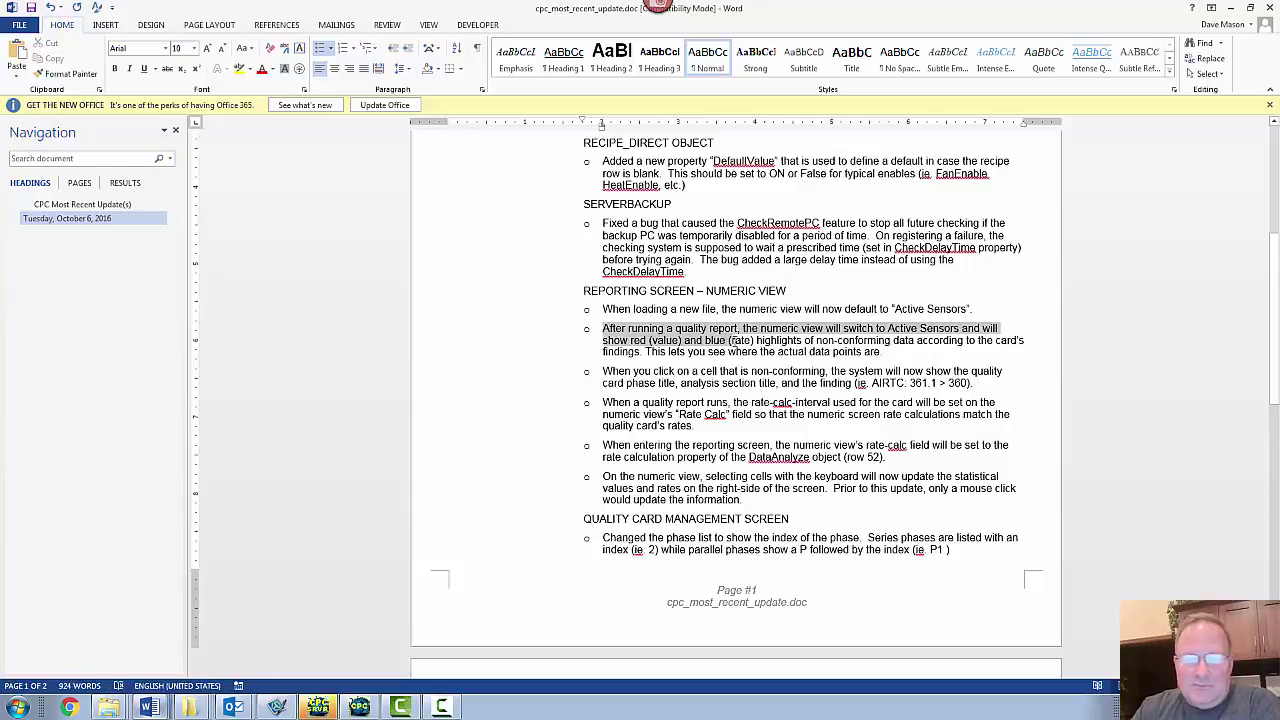
- Switch from Word to the CPC client, close the CPC Object Editor, and open the Reporting screen
{"action": "left_click", "coordinate": [730, 342]}
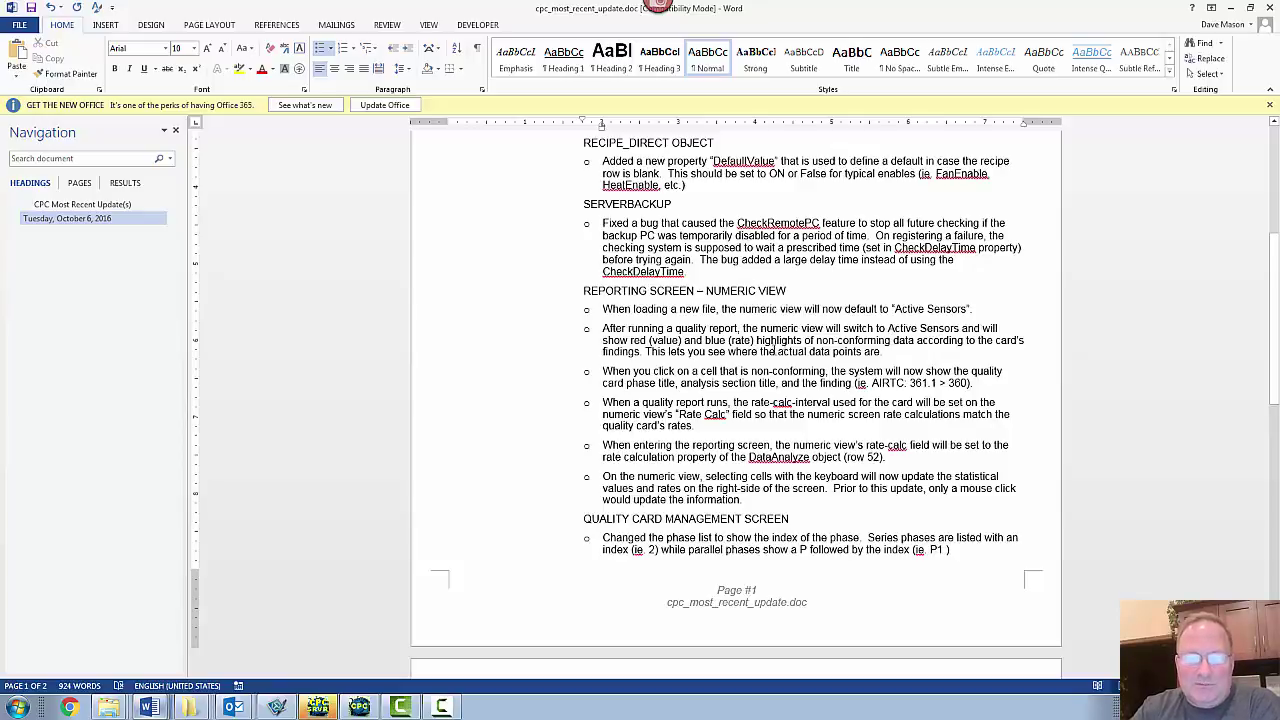
{"action": "left_click", "coordinate": [359, 707]}
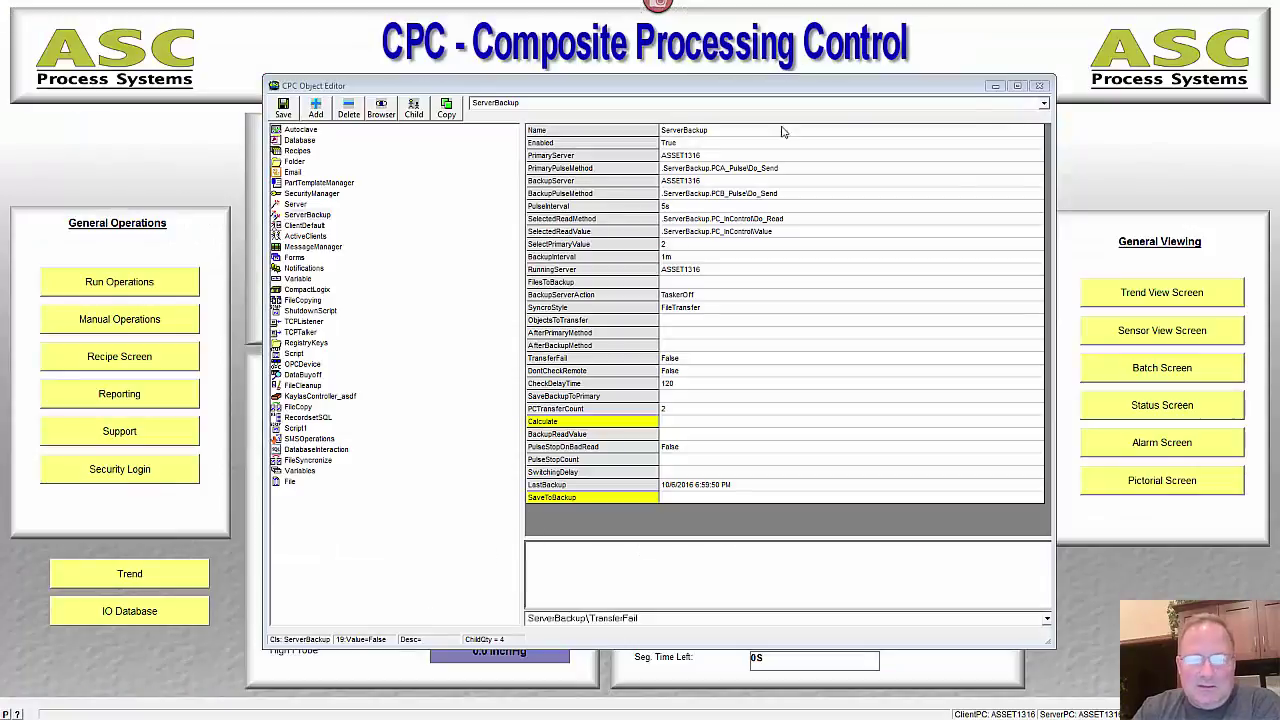
{"action": "left_click", "coordinate": [1039, 86]}
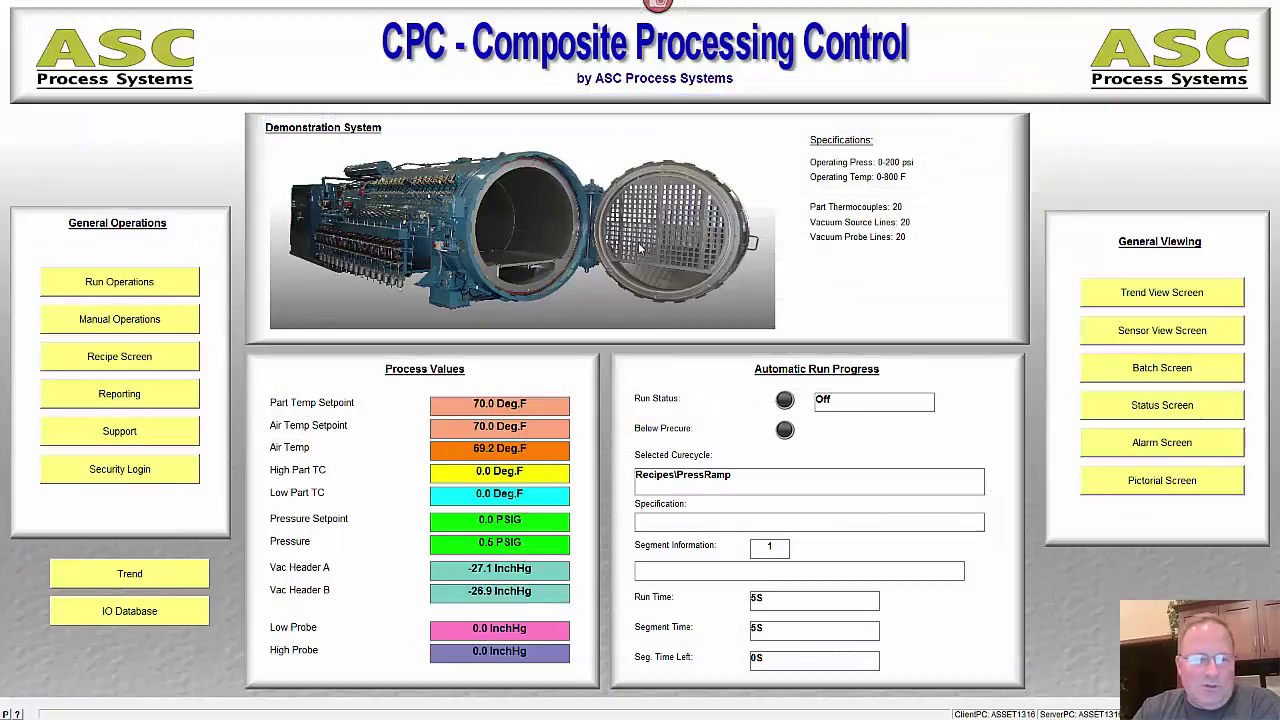
{"action": "left_click", "coordinate": [141, 394]}
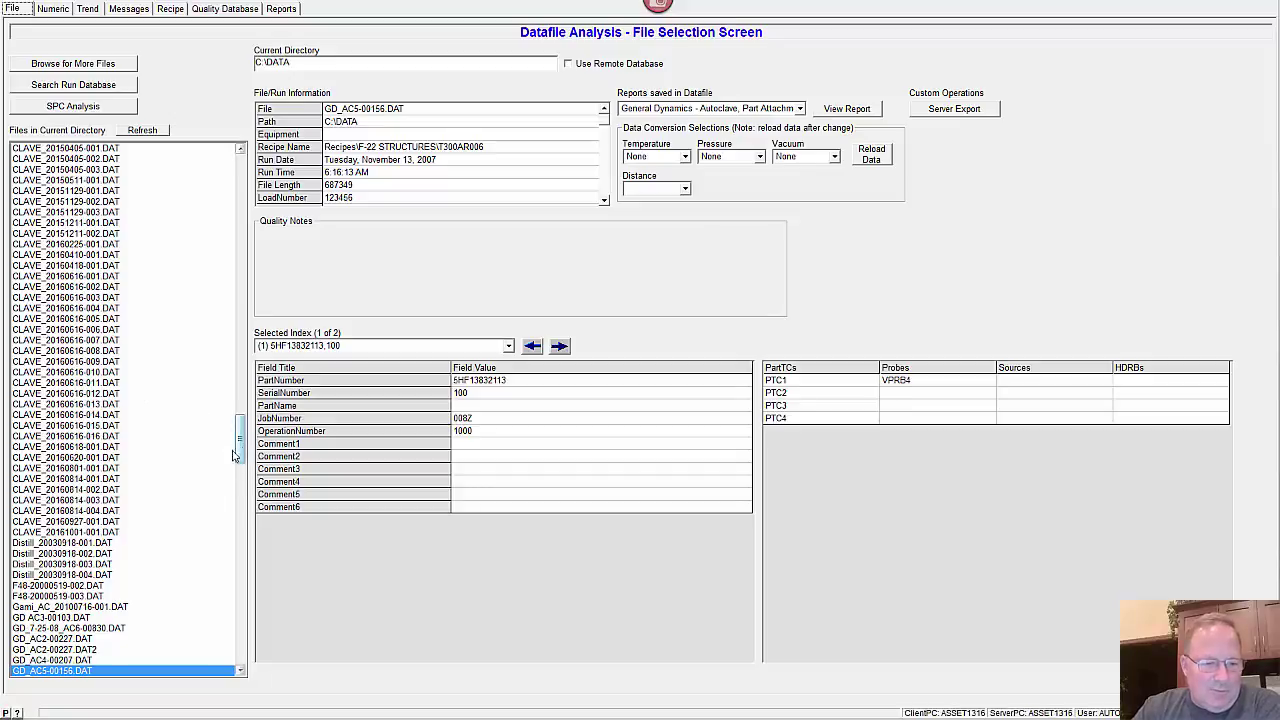
- Generate the batch quality report for GD_AC5-00156.DAT with quality card 300AR006 and look through its first two pages
{"action": "left_click", "coordinate": [282, 9]}
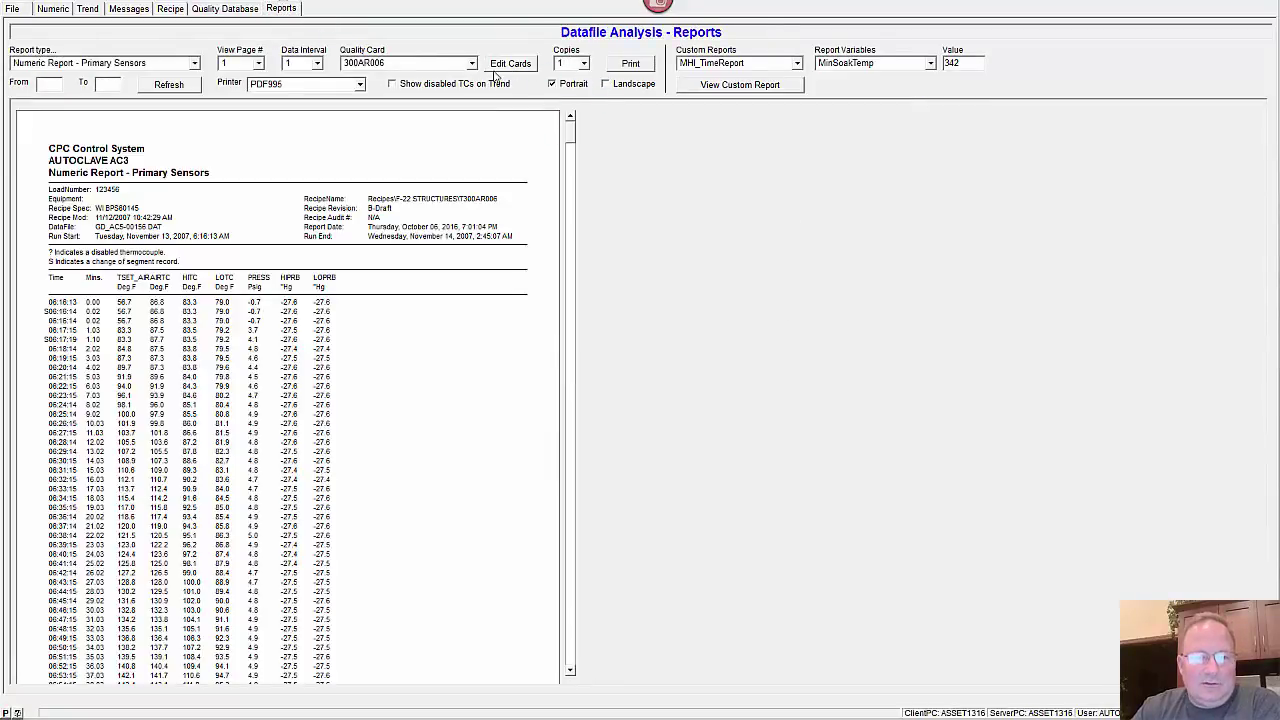
{"action": "left_click", "coordinate": [472, 63]}
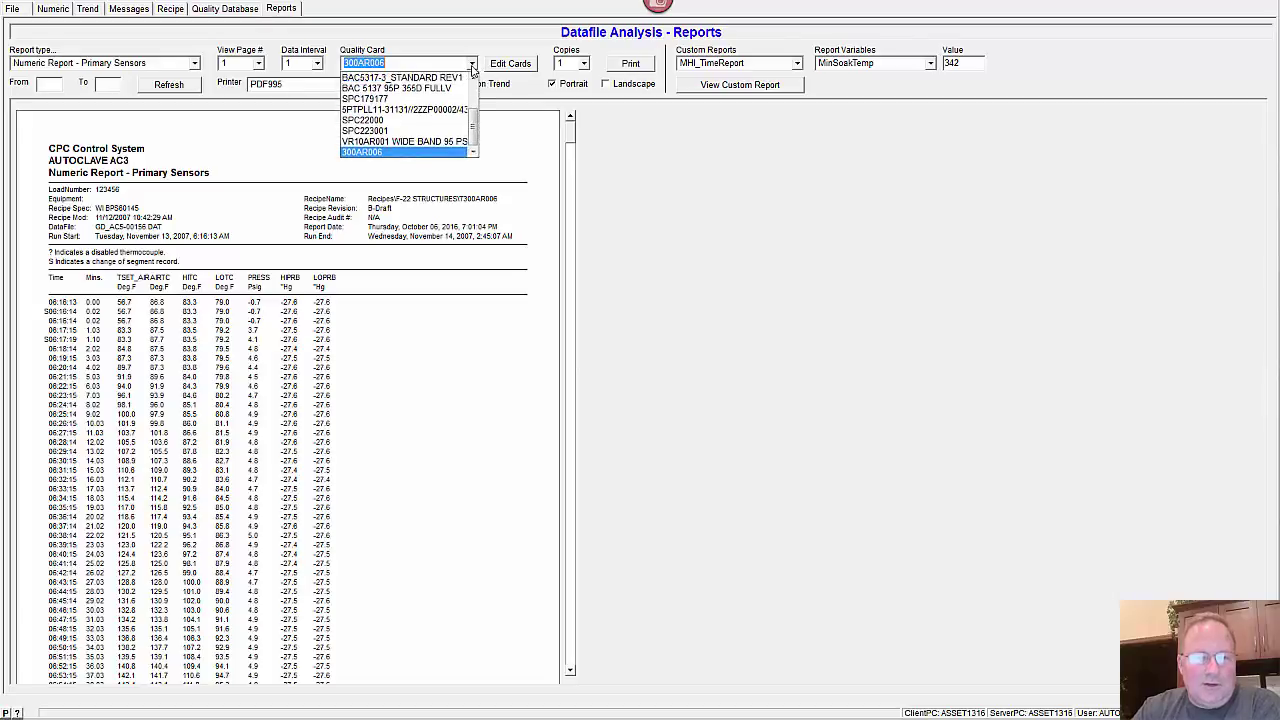
{"action": "left_click", "coordinate": [393, 151]}
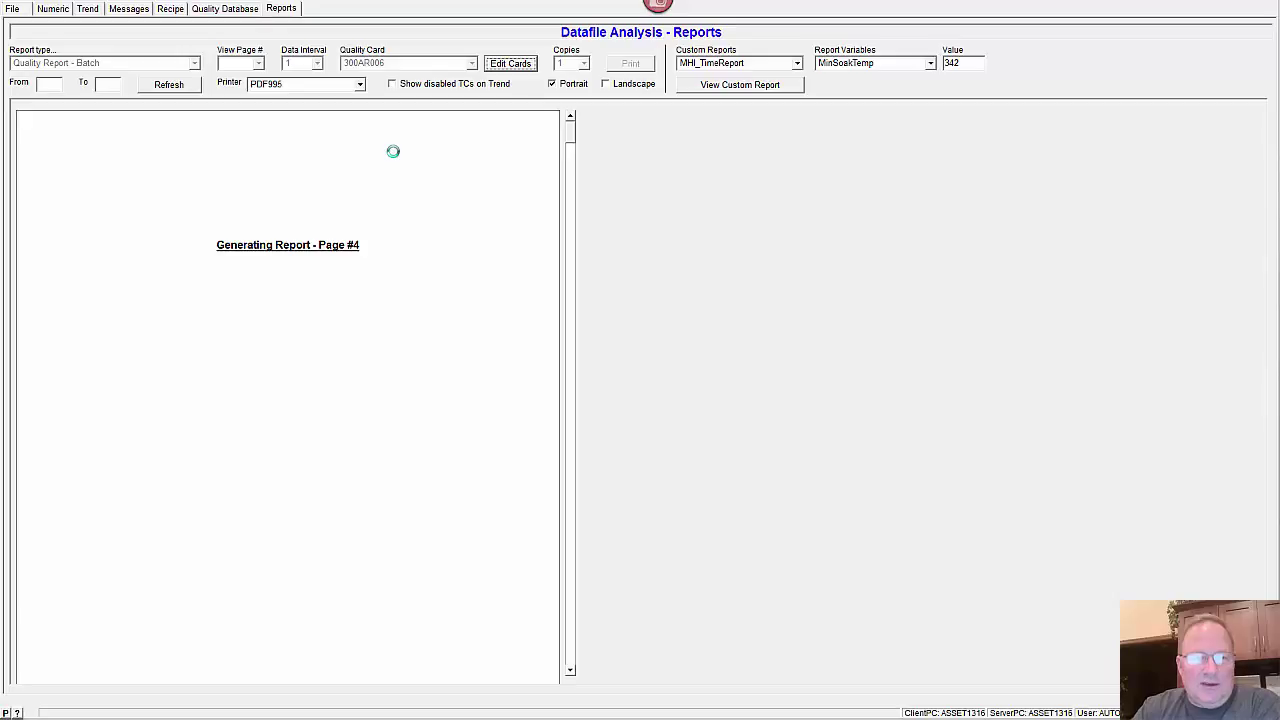
{"action": "left_click_drag", "start_coordinate": [569, 152], "coordinate": [572, 242]}
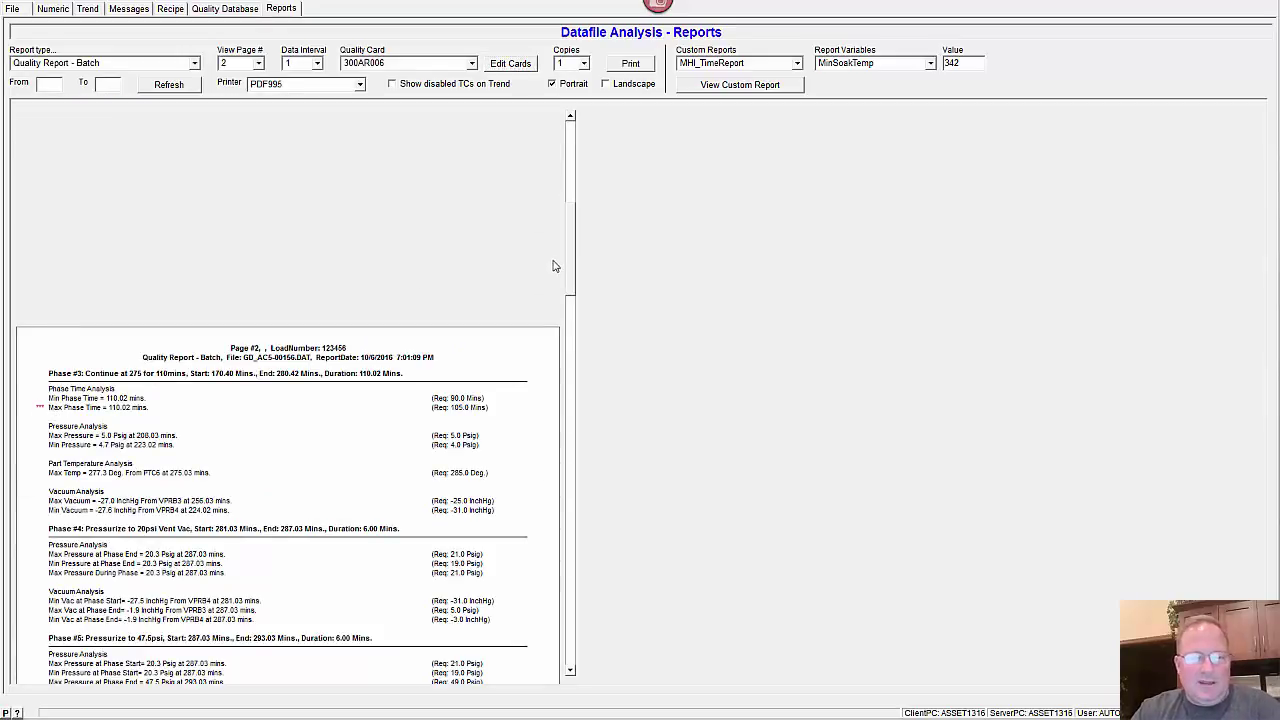
{"action": "left_click_drag", "start_coordinate": [570, 258], "coordinate": [572, 168]}
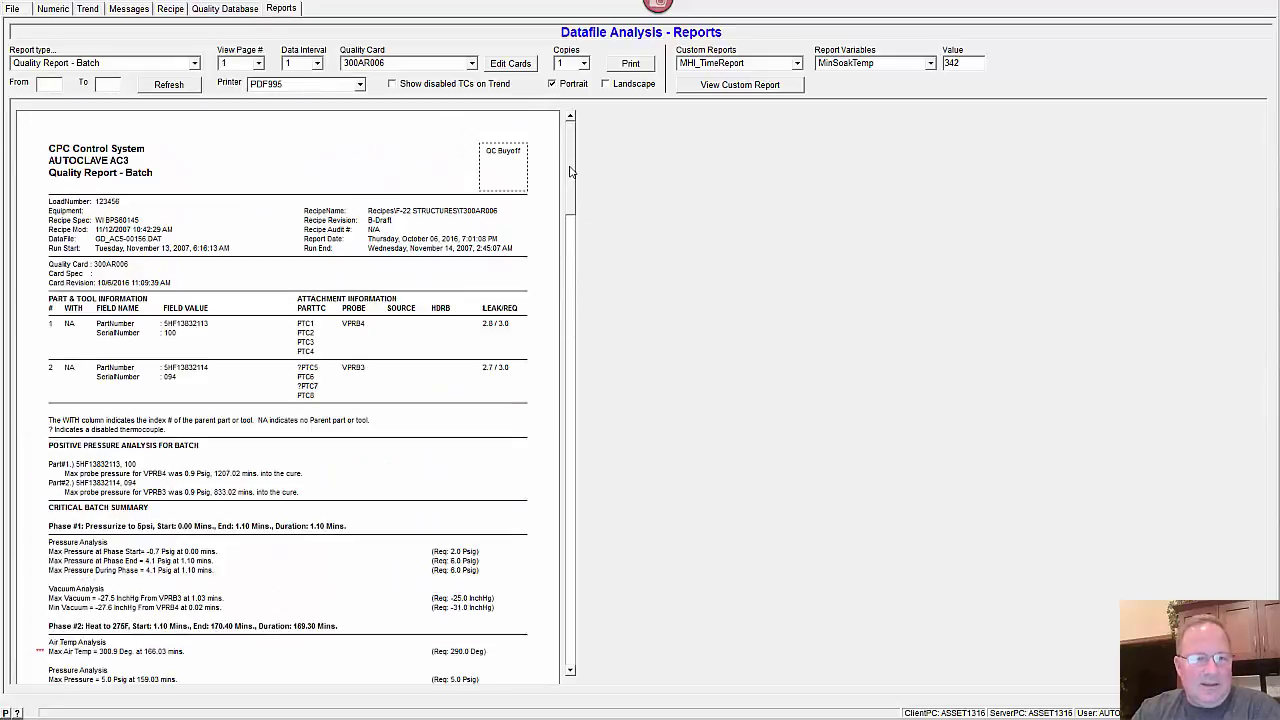
- Open the numeric data view and examine the quality findings for the red-highlighted AIRTC cells at 157.03 and 160.02 minutes
{"action": "left_click", "coordinate": [62, 9]}
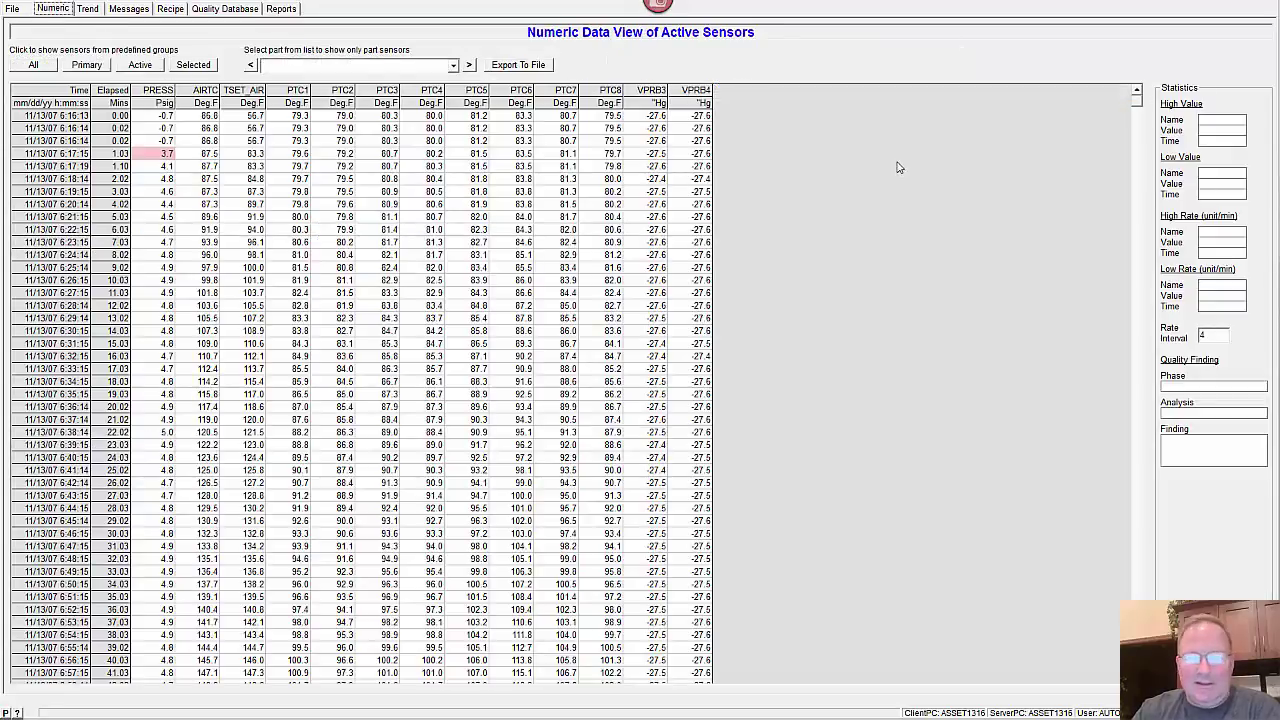
{"action": "left_click_drag", "start_coordinate": [1137, 107], "coordinate": [1137, 175]}
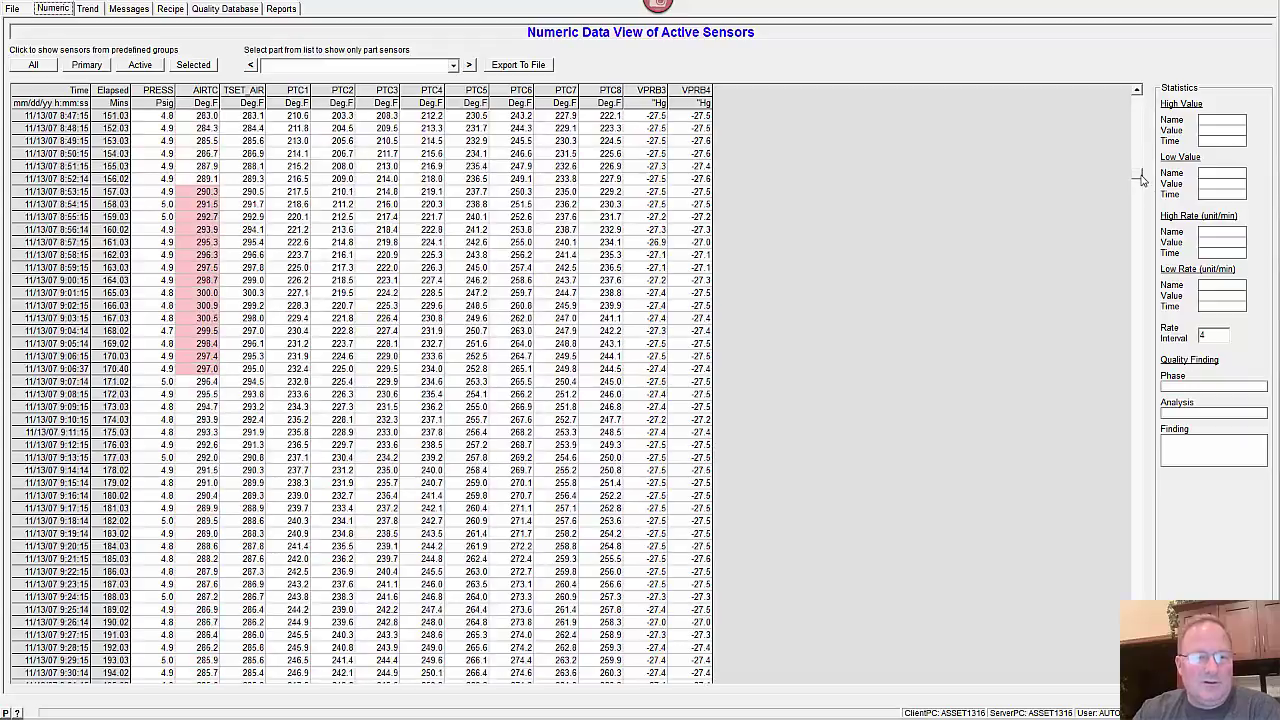
{"action": "left_click", "coordinate": [209, 196]}
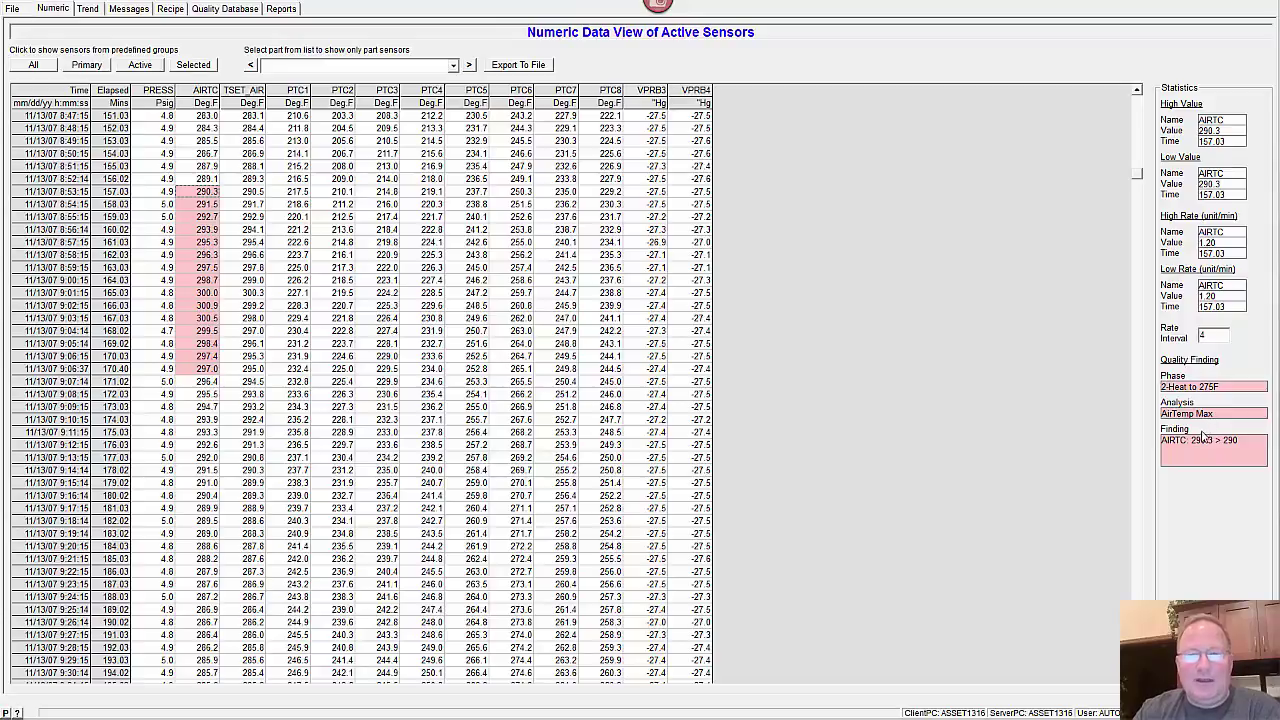
{"action": "left_click", "coordinate": [192, 230]}
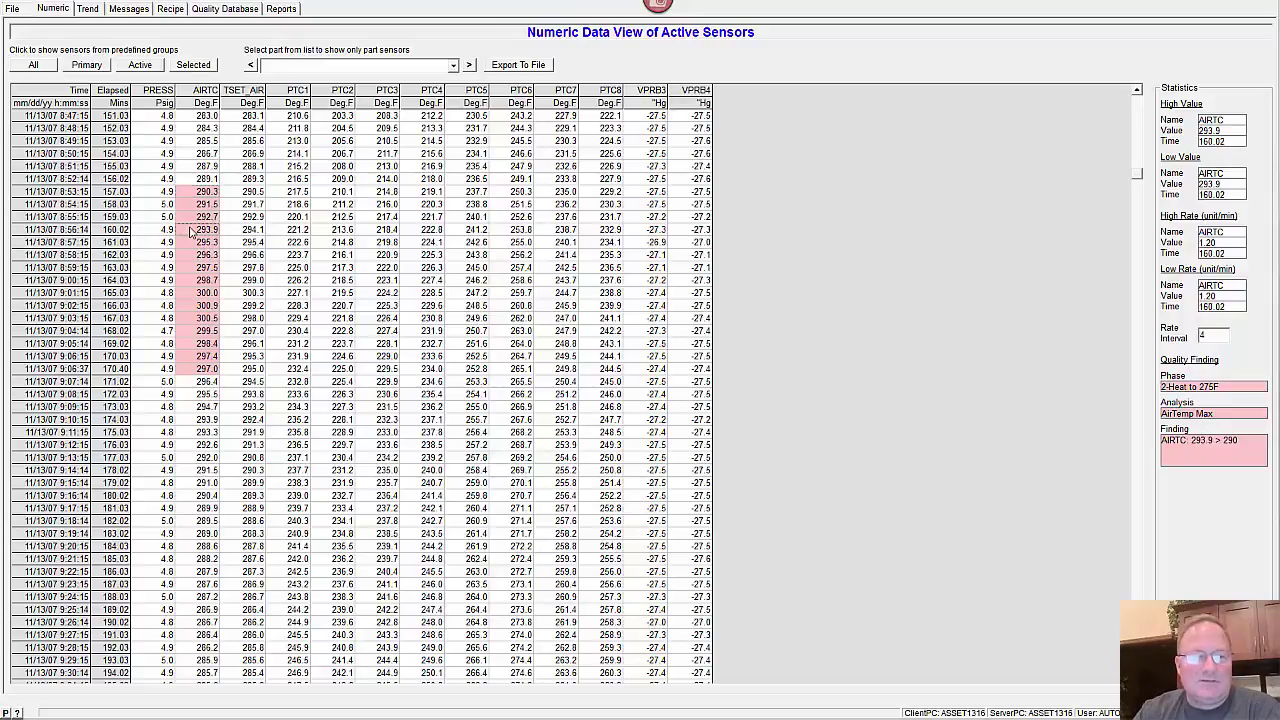
- Examine the quality findings for several red-highlighted PRESS cells, including those at 300.02 and 360.03 minutes
{"action": "left_click_drag", "start_coordinate": [1137, 176], "coordinate": [1145, 241]}
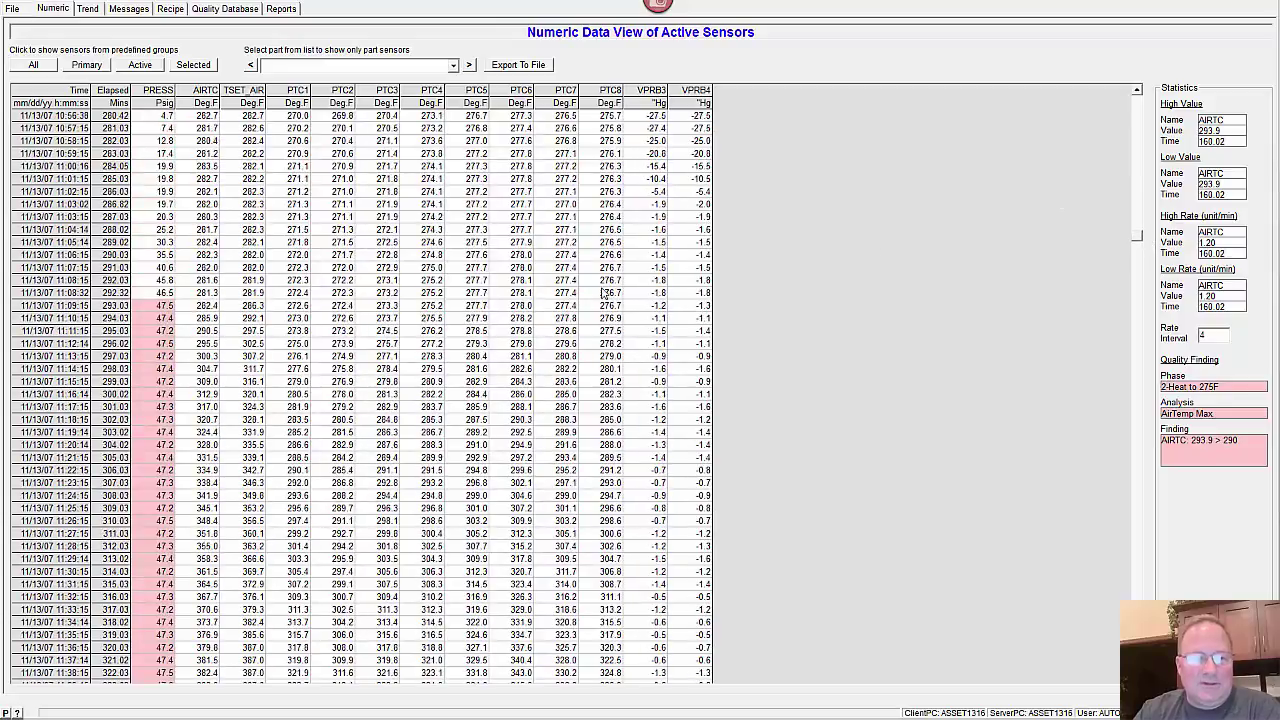
{"action": "left_click", "coordinate": [169, 320]}
{"action": "left_click", "coordinate": [162, 343]}
{"action": "left_click", "coordinate": [158, 370]}
{"action": "left_click", "coordinate": [161, 397]}
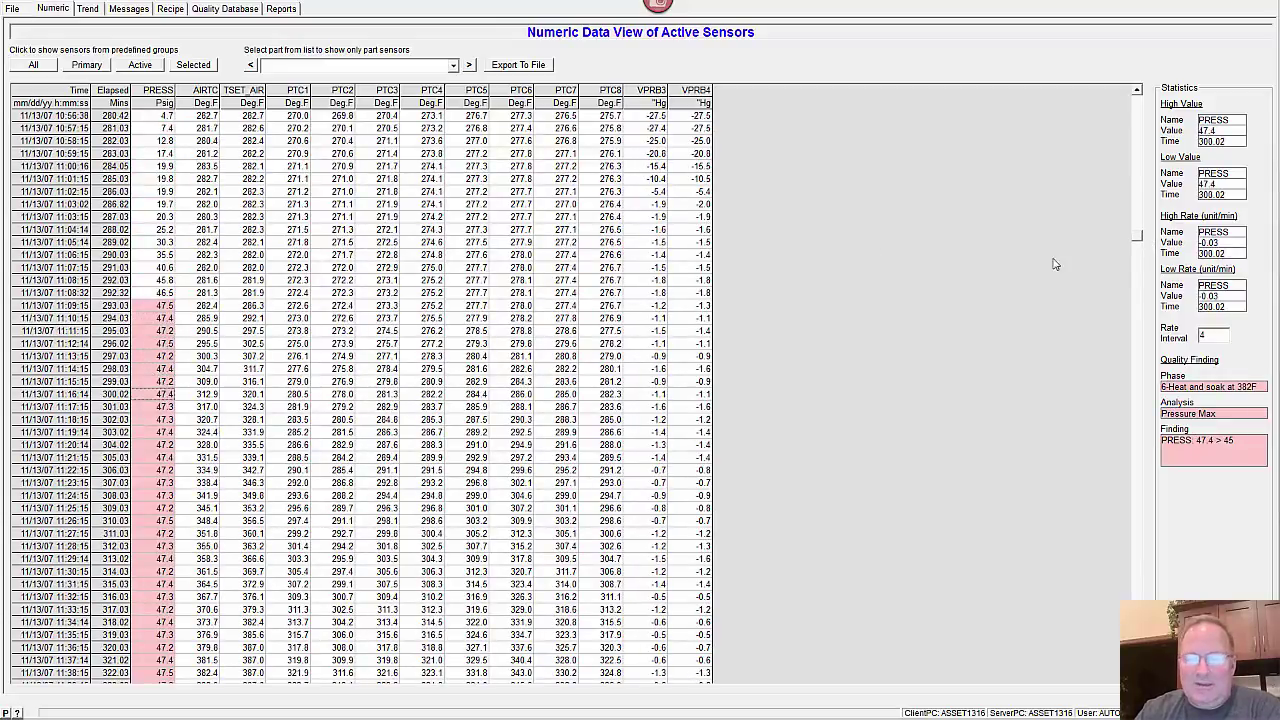
{"action": "left_click_drag", "start_coordinate": [1138, 240], "coordinate": [1146, 268]}
{"action": "left_click", "coordinate": [155, 345]}
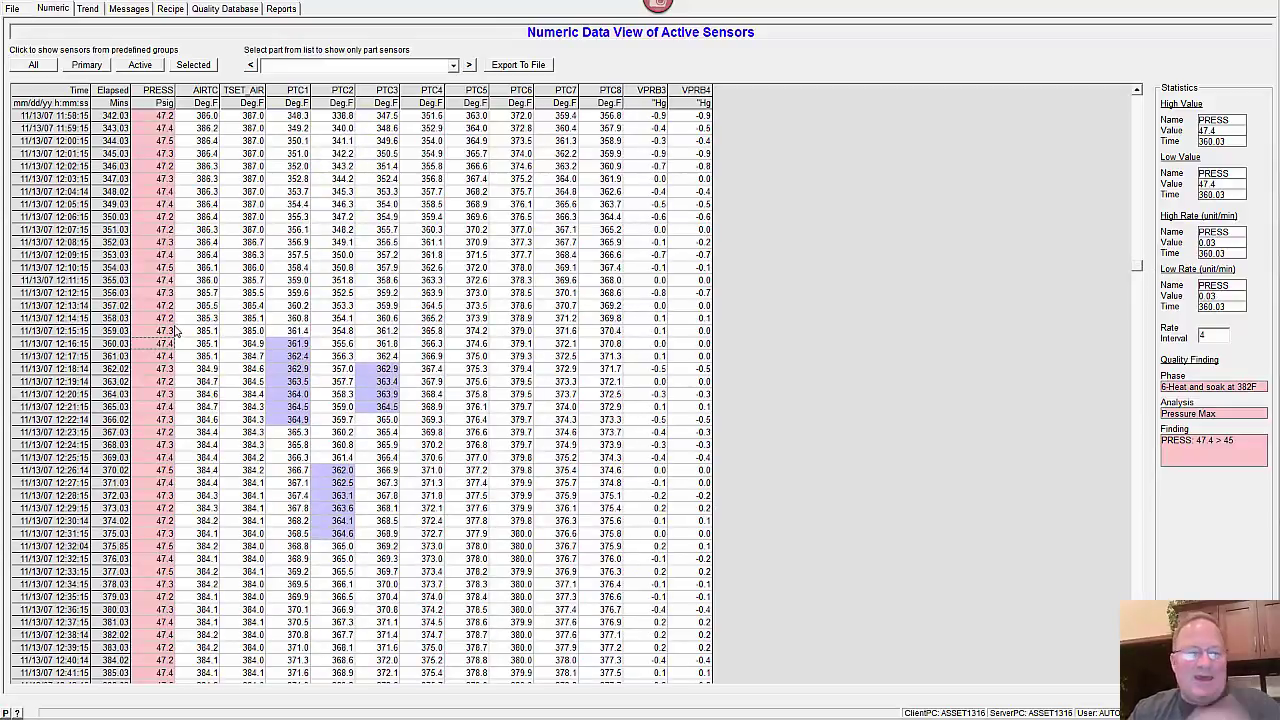
- Examine the rate findings for the blue-highlighted PTC1 and PTC3 cells between 360.03 and 366.02 minutes
{"action": "left_click", "coordinate": [292, 347]}
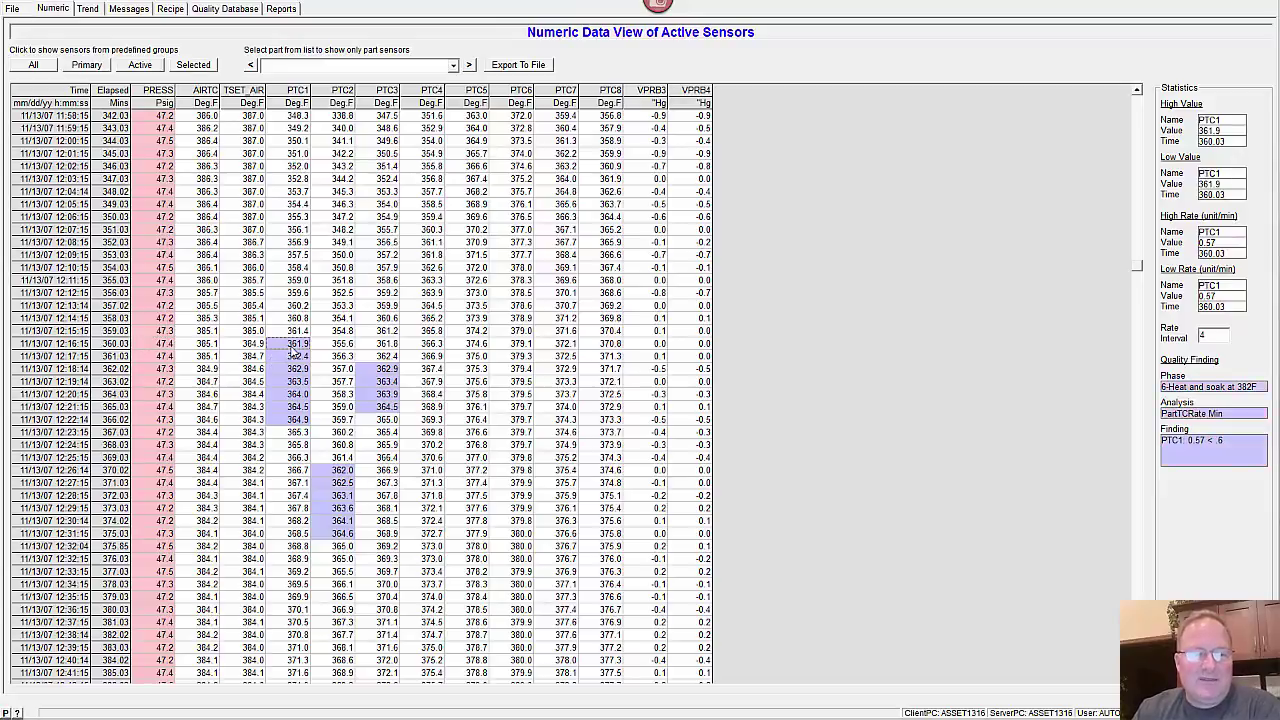
{"action": "left_click", "coordinate": [296, 382]}
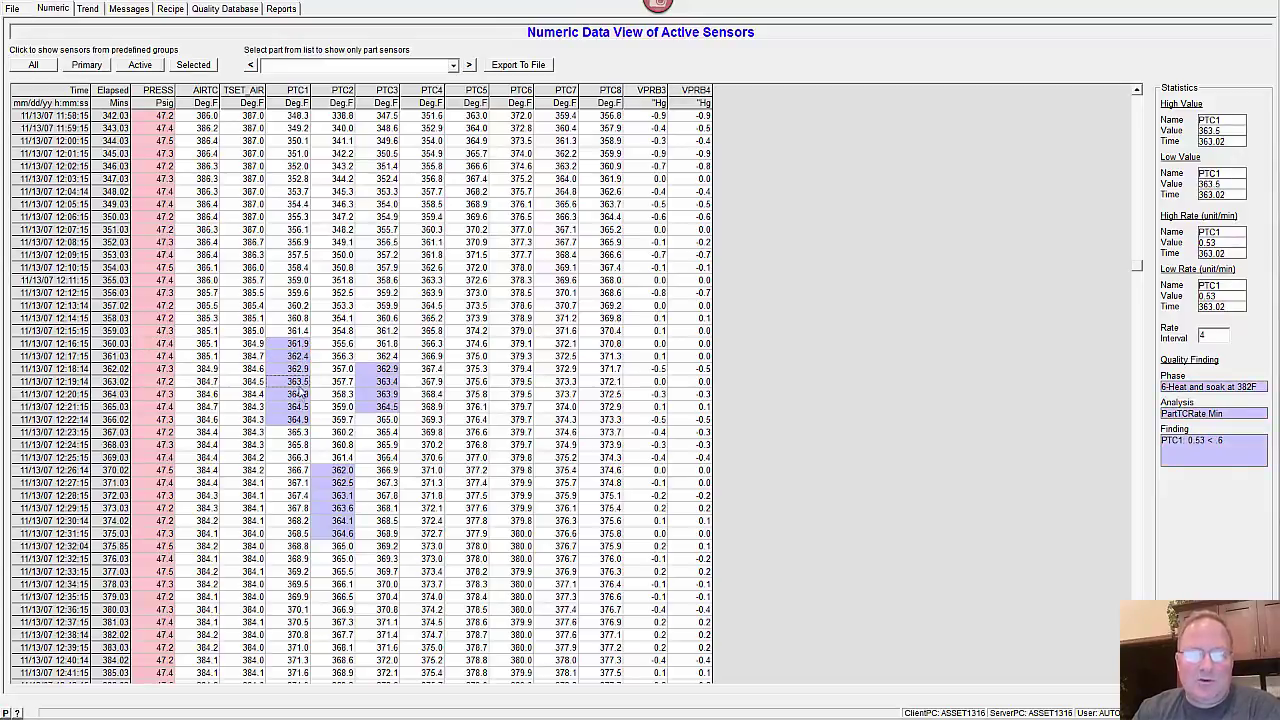
{"action": "left_click", "coordinate": [298, 419]}
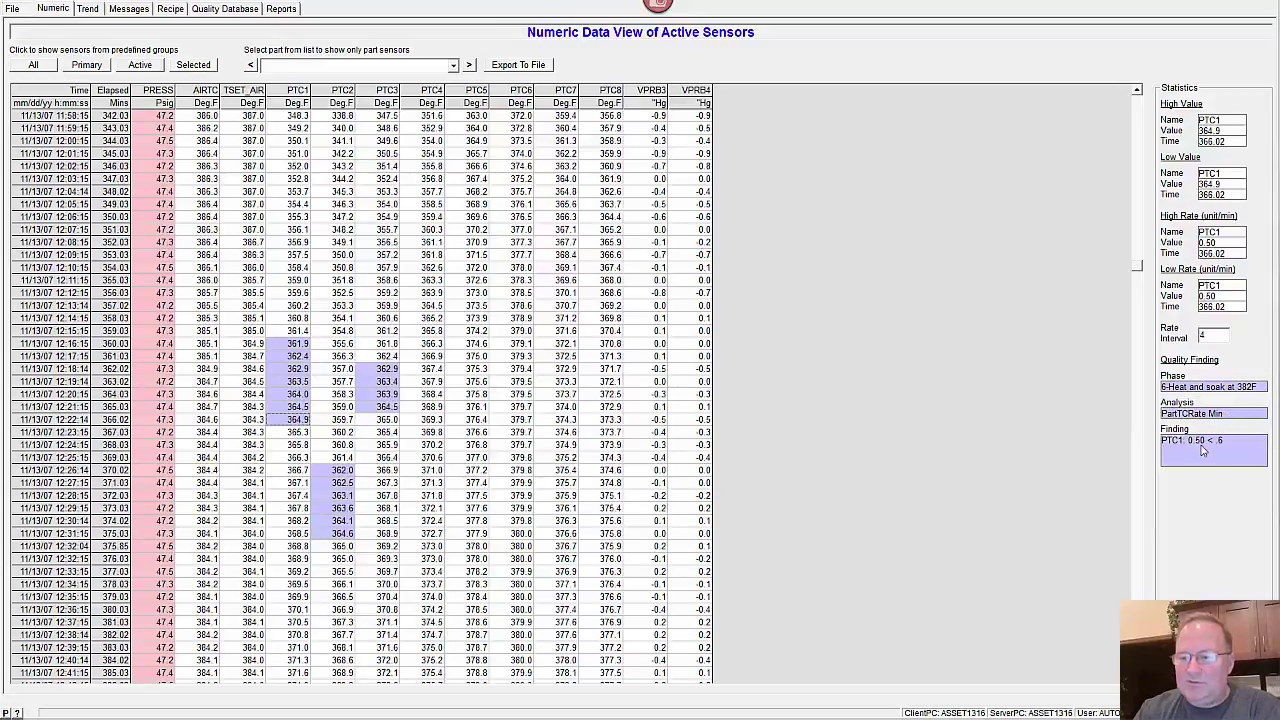
{"action": "left_click", "coordinate": [296, 370]}
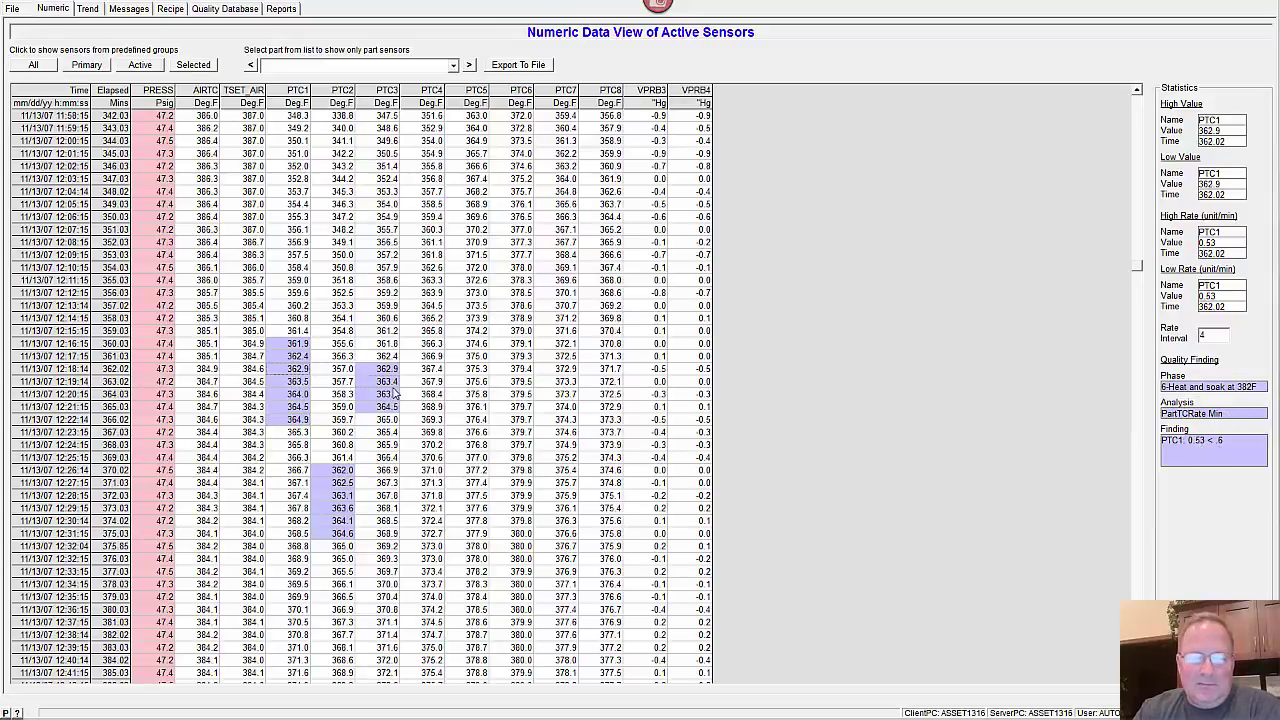
{"action": "left_click", "coordinate": [390, 382]}
{"action": "mouse_move", "coordinate": [1137, 268]}
{"action": "left_mouse_down"}
{"action": "mouse_move", "coordinate": [1140, 682]}
{"action": "mouse_move", "coordinate": [1134, 266]}
{"action": "mouse_move", "coordinate": [1139, 275]}
{"action": "left_mouse_up"}
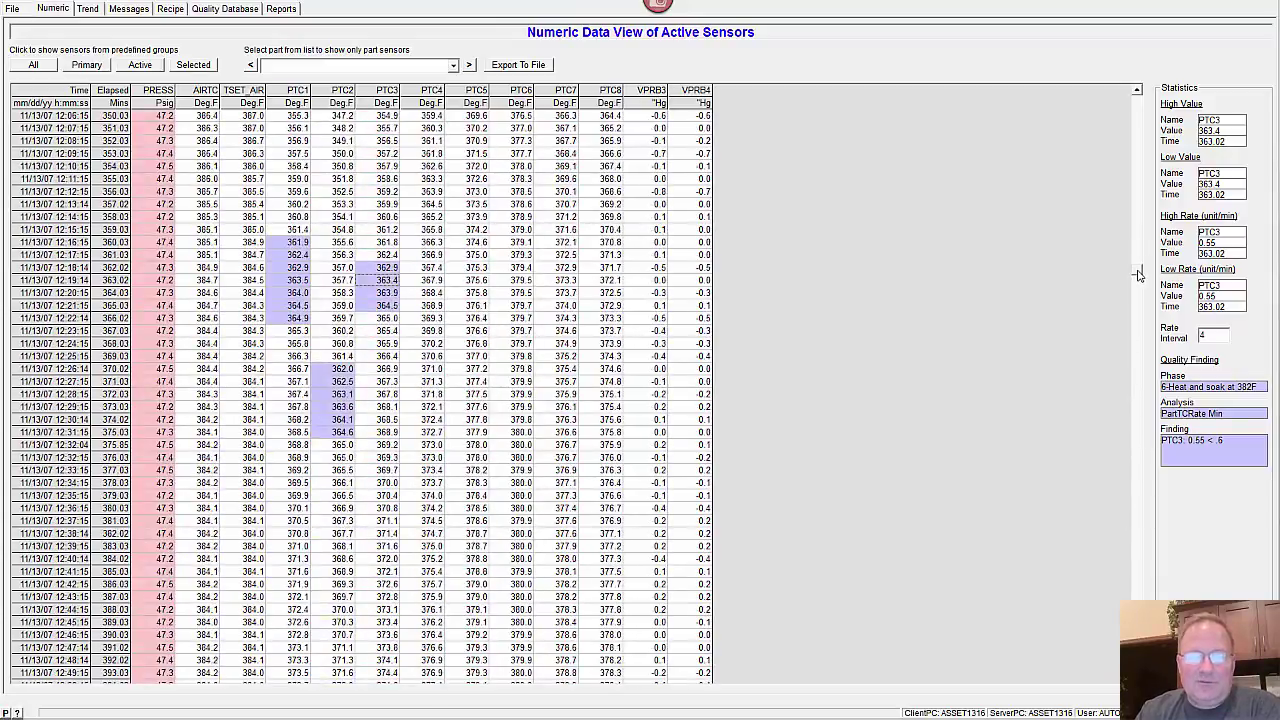
{"action": "left_click", "coordinate": [386, 267]}
- Switch to cpc_most_recent_update.doc in Word and read the note about the quality report setting the rate-calc interval
{"action": "key", "text": "super"}
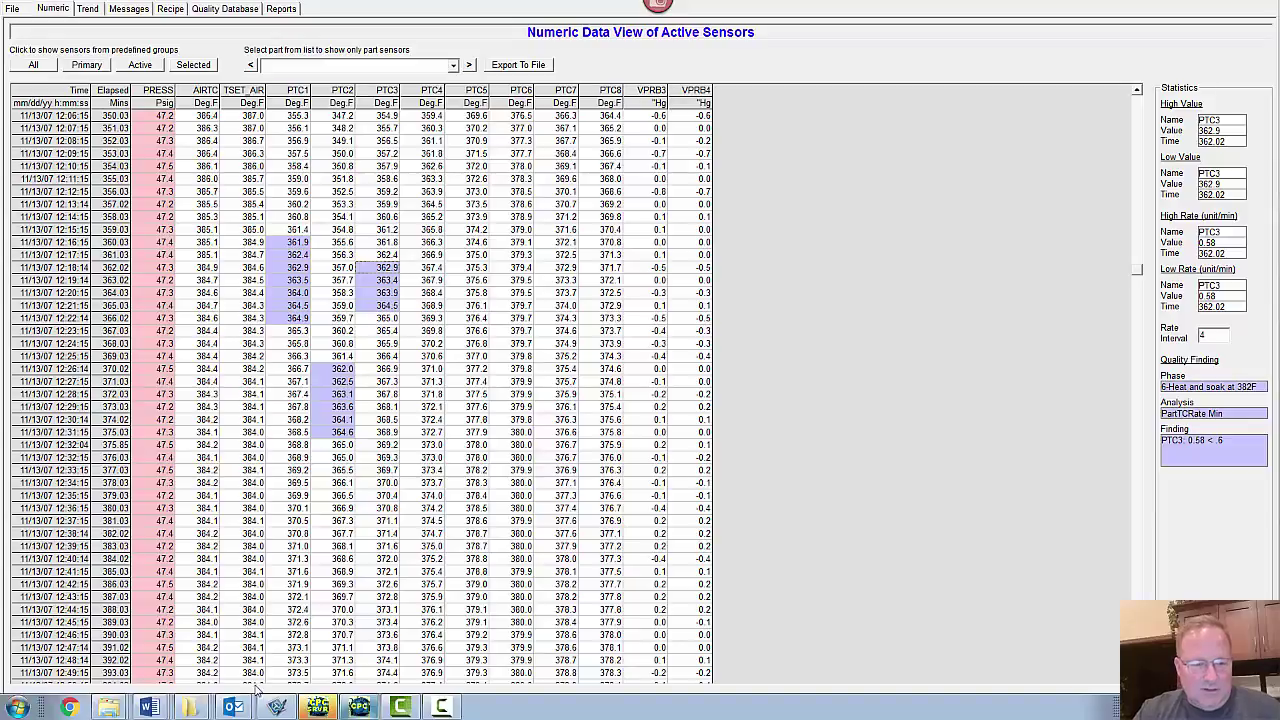
{"action": "left_click", "coordinate": [145, 706]}
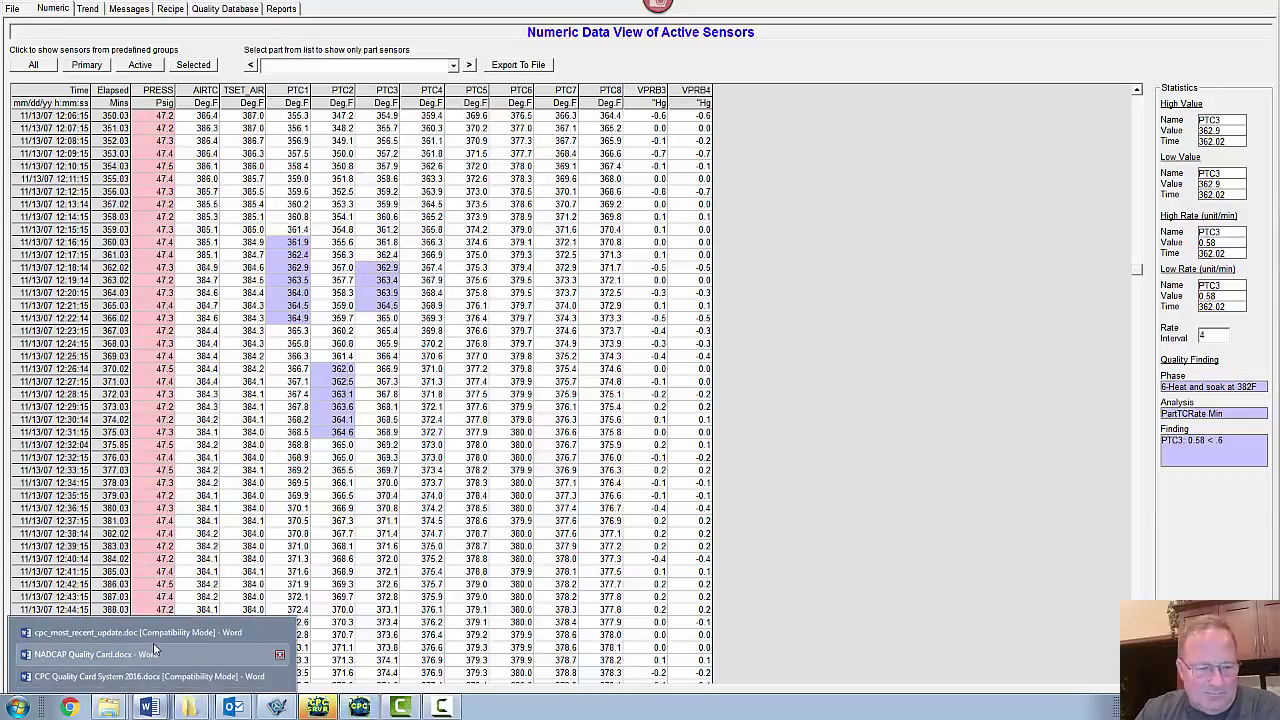
{"action": "left_click", "coordinate": [158, 633]}
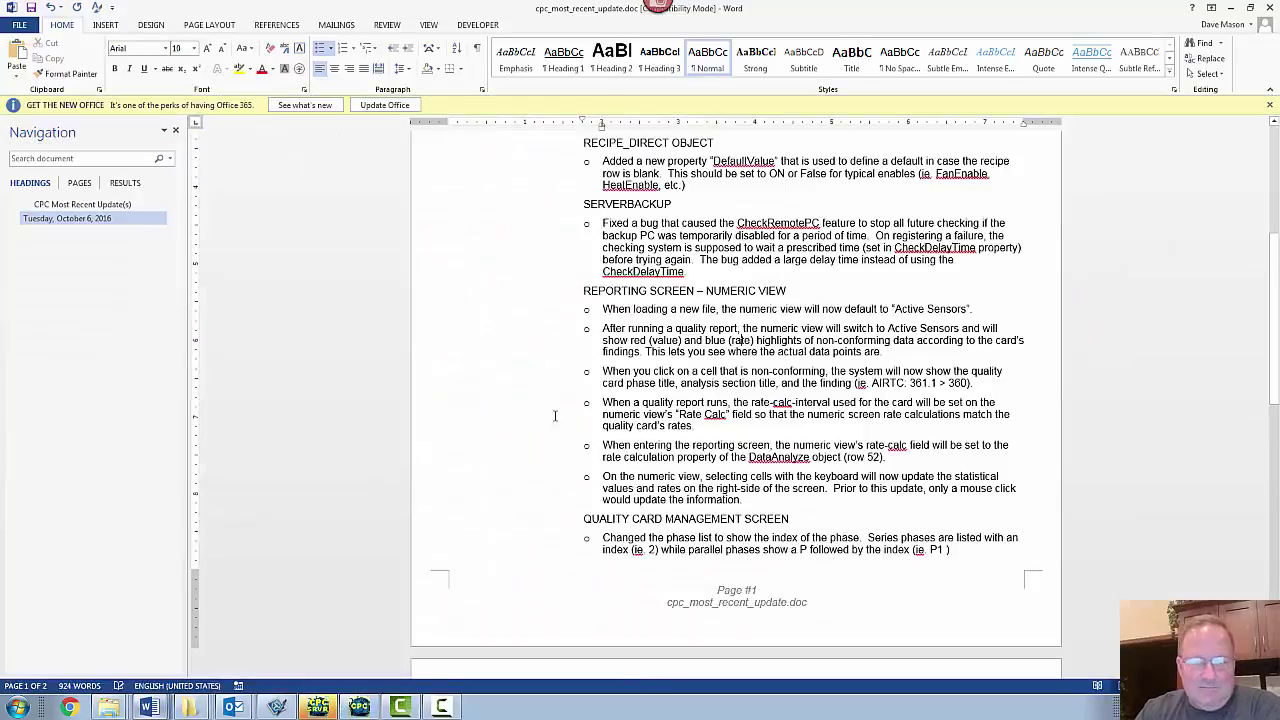
{"action": "double_click", "coordinate": [620, 400]}
{"action": "left_click", "coordinate": [848, 414]}
- Return to the CPC numeric view and compare the Rate Interval and quality findings for an unhighlighted PTC5 cell and highlighted PTC1 cells
{"action": "left_click", "coordinate": [360, 706]}
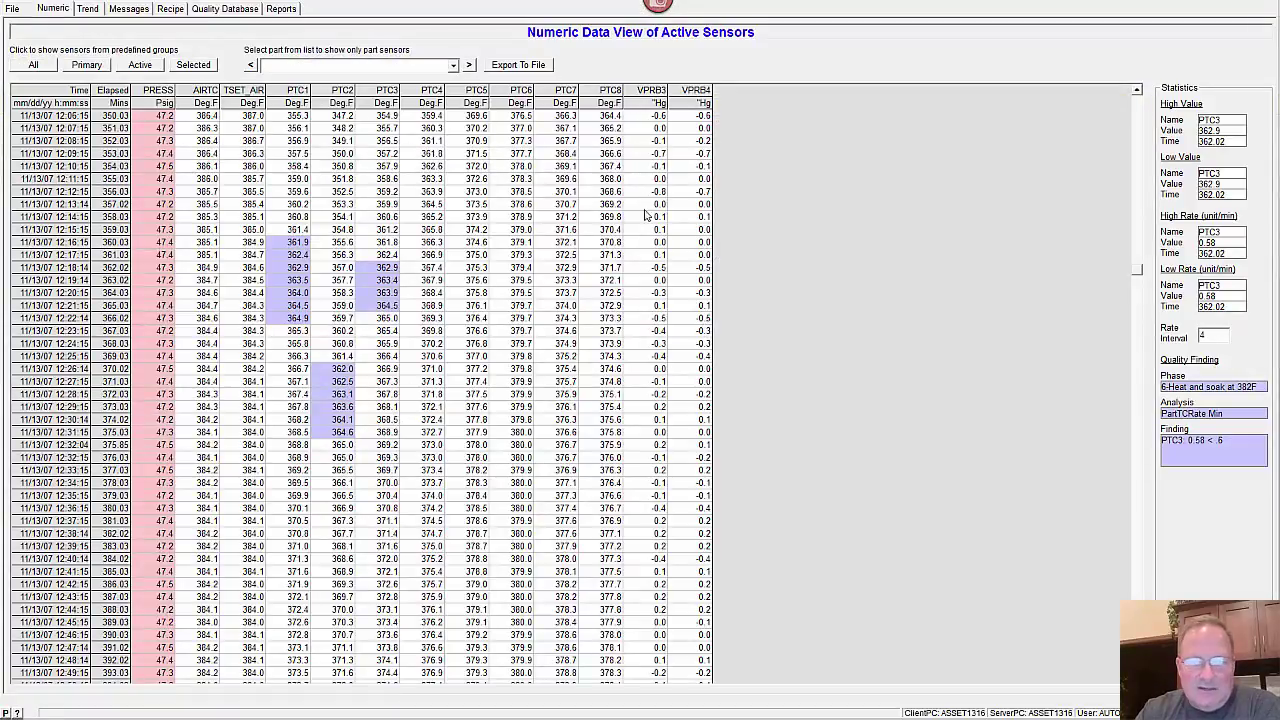
{"action": "left_click", "coordinate": [470, 270]}
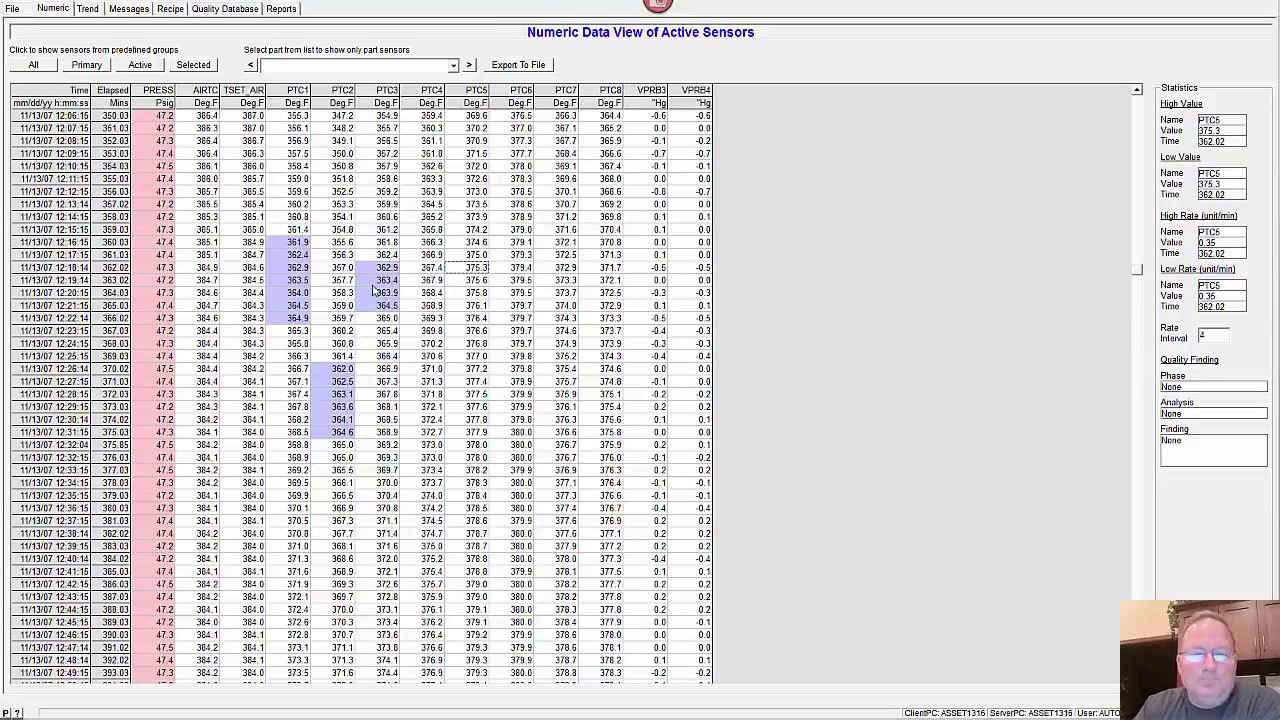
{"action": "left_click_drag", "start_coordinate": [1211, 336], "coordinate": [1193, 335]}
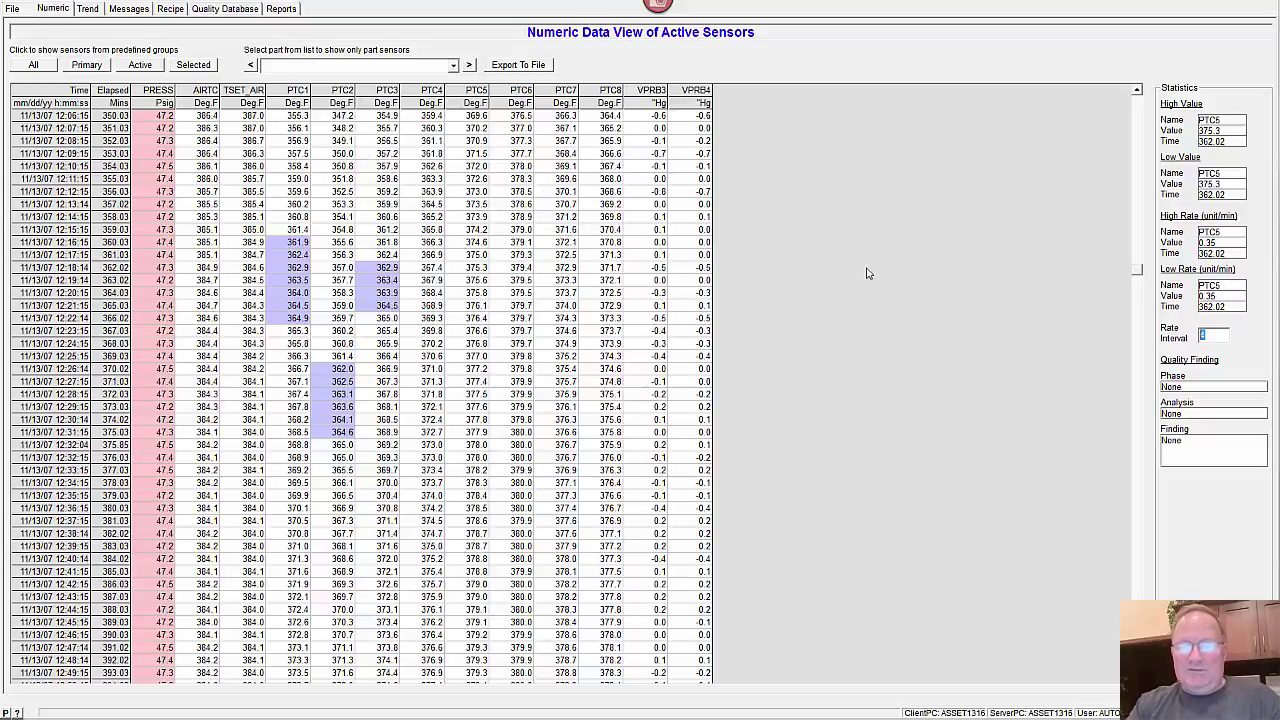
{"action": "left_click", "coordinate": [1223, 335]}
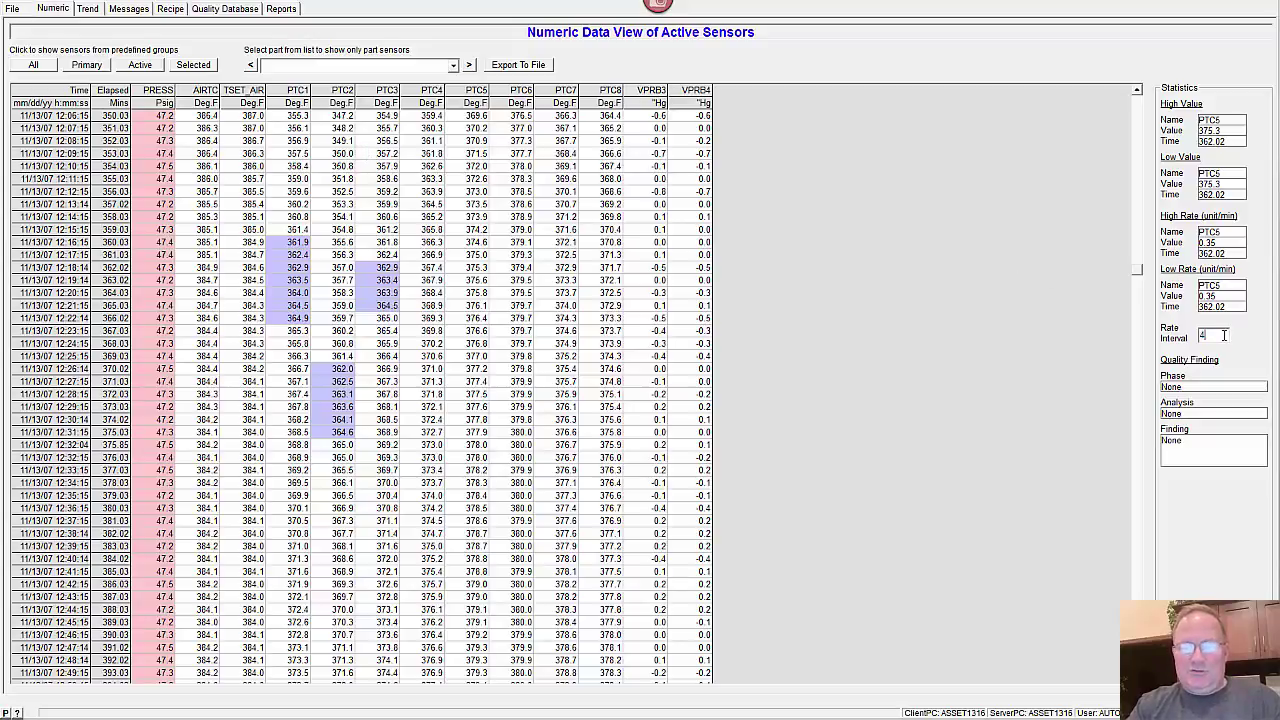
{"action": "left_click", "coordinate": [298, 270]}
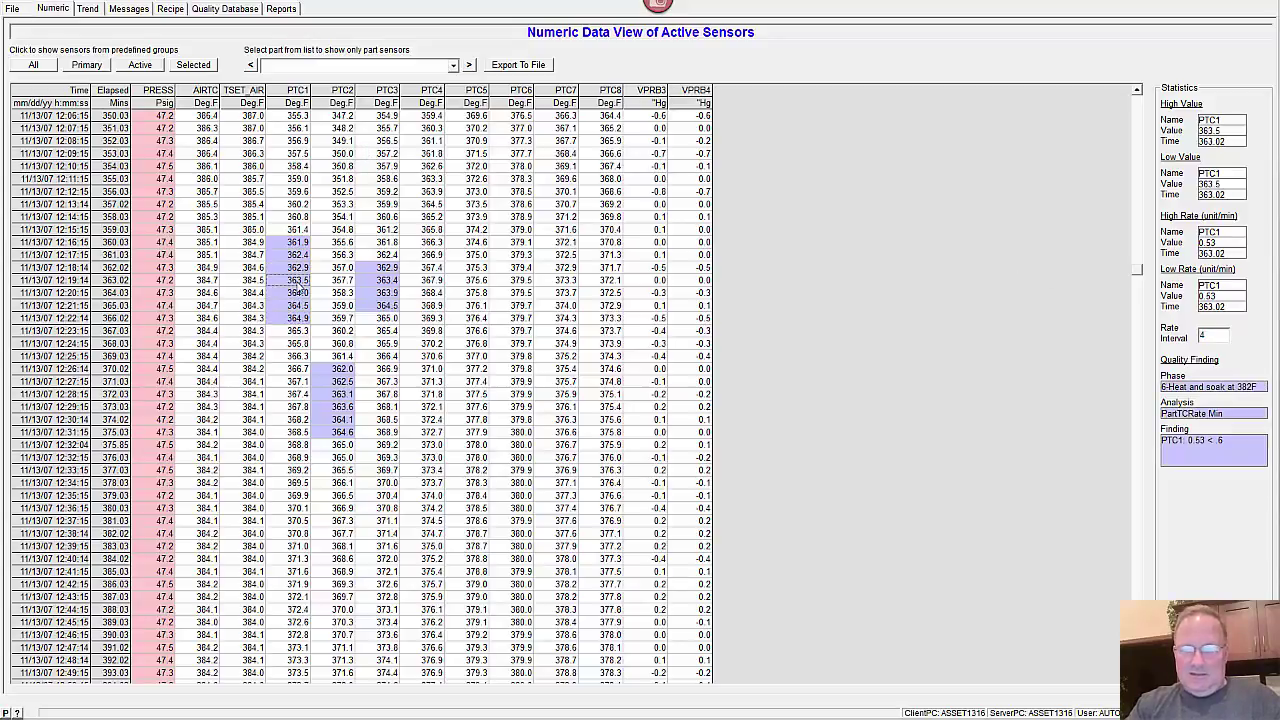
{"action": "left_click", "coordinate": [308, 257]}
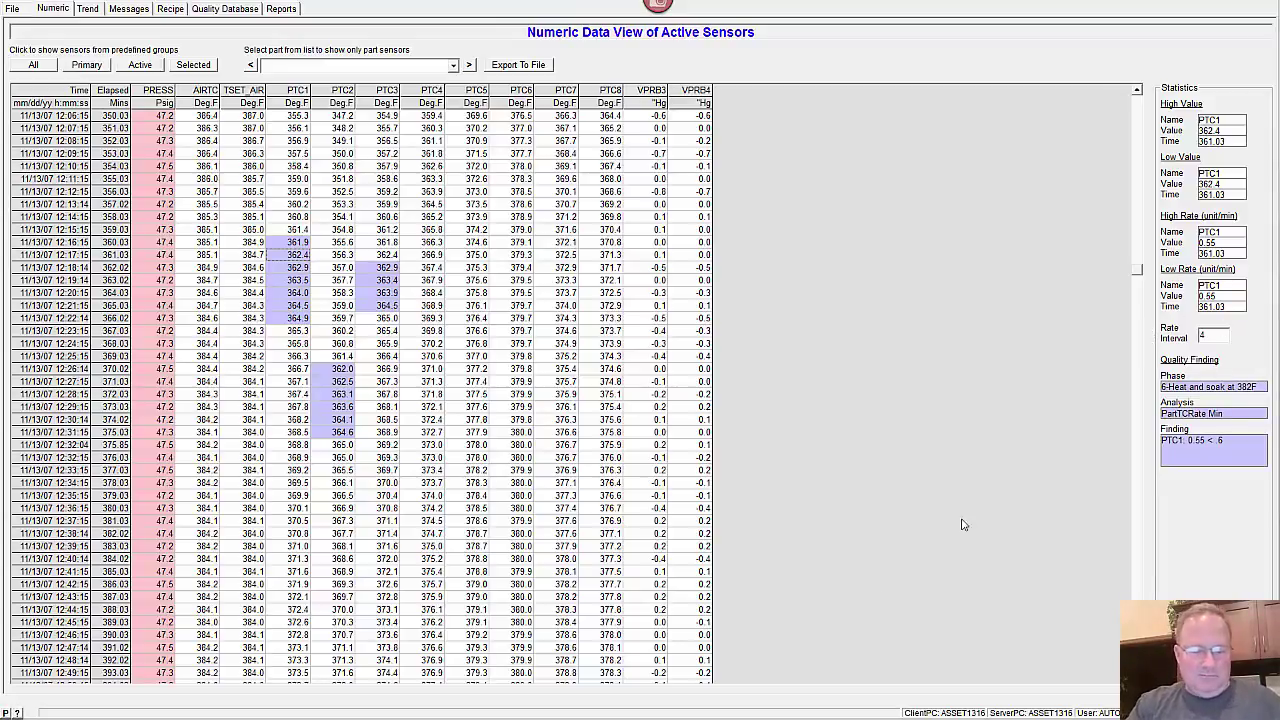
- Review the keyboard-selection and Quality Card Management Screen notes in cpc_most_recent_update.doc, and switch back to the CPC client
{"action": "key", "text": "super"}
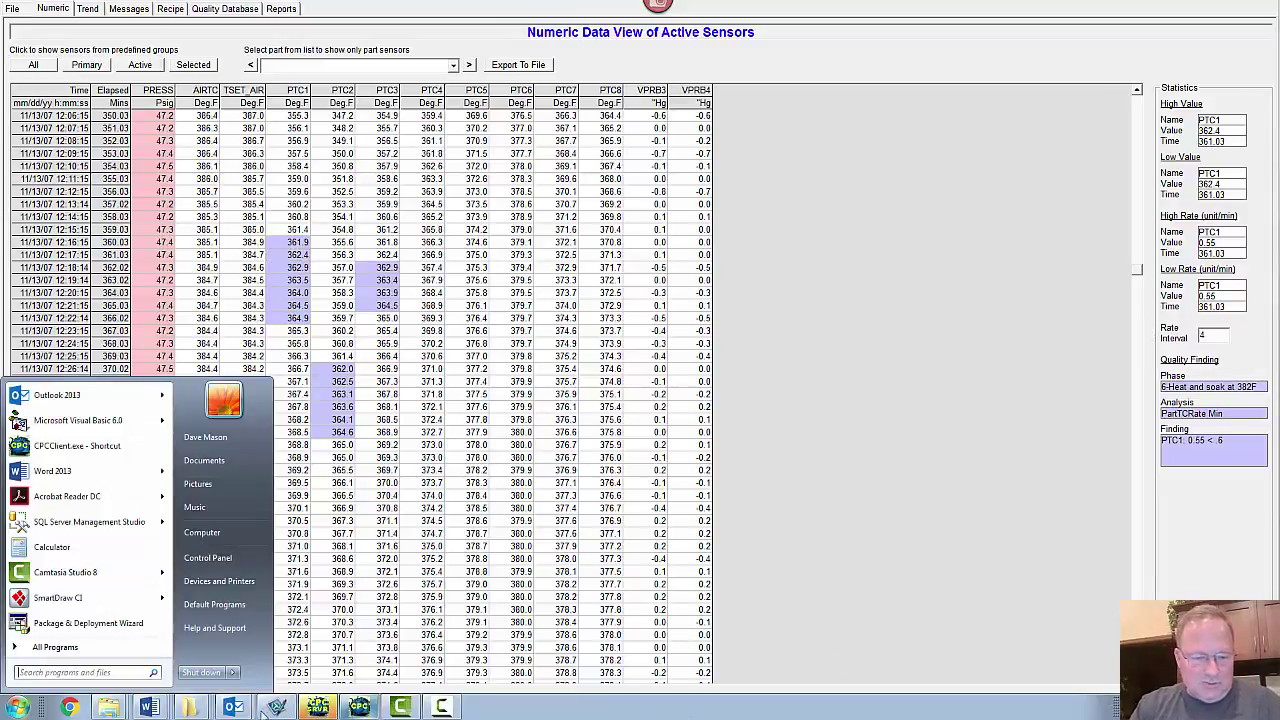
{"action": "left_click", "coordinate": [152, 708]}
{"action": "left_click", "coordinate": [150, 630]}
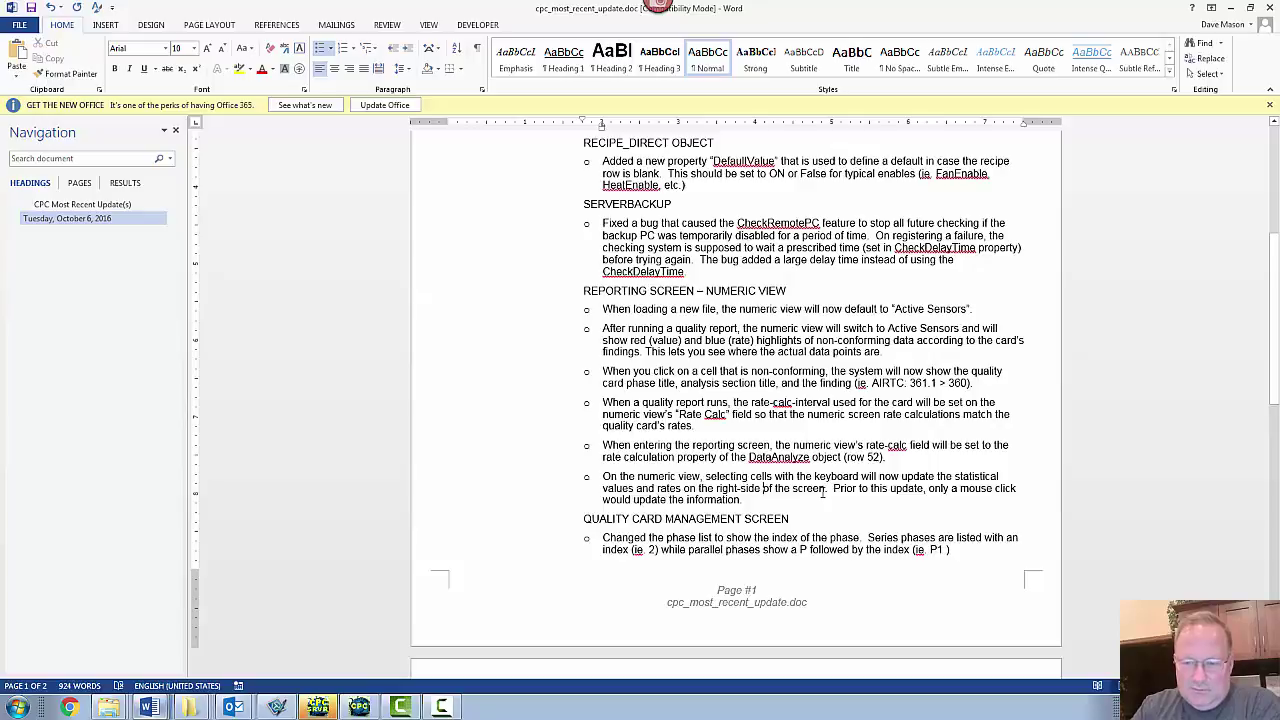
{"action": "left_click", "coordinate": [730, 505]}
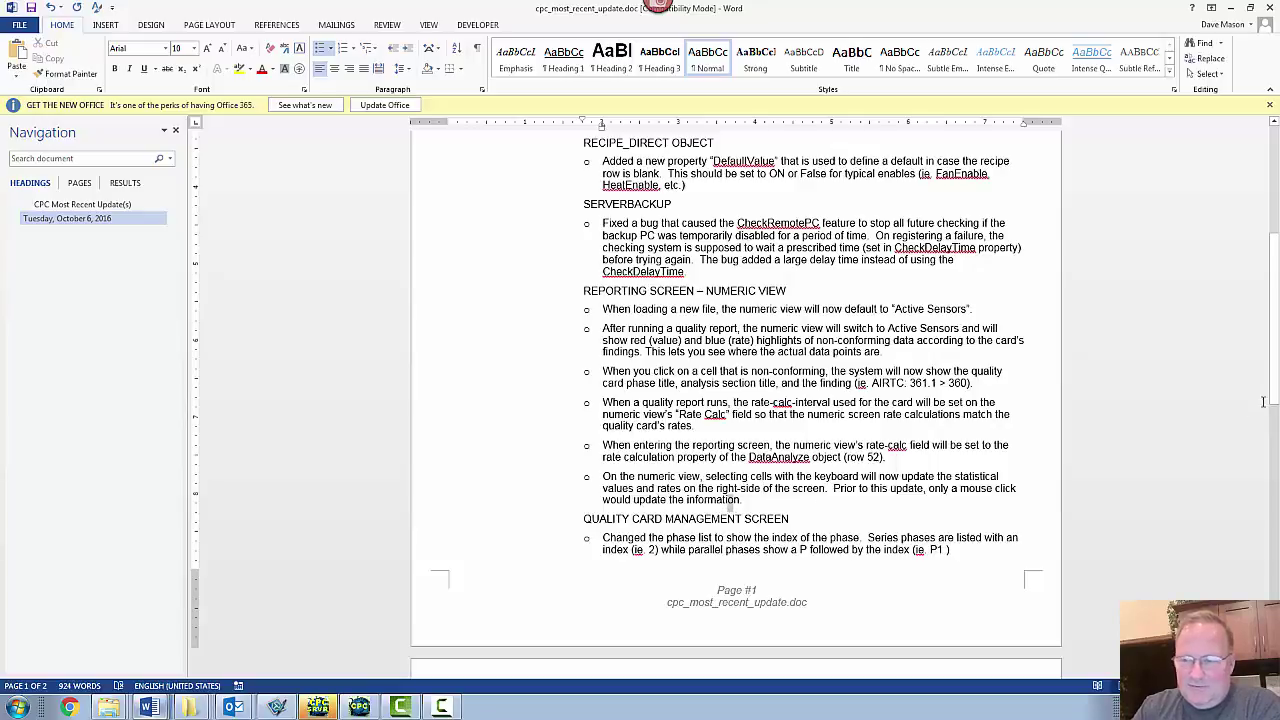
{"action": "left_click_drag", "start_coordinate": [1272, 402], "coordinate": [1274, 466]}
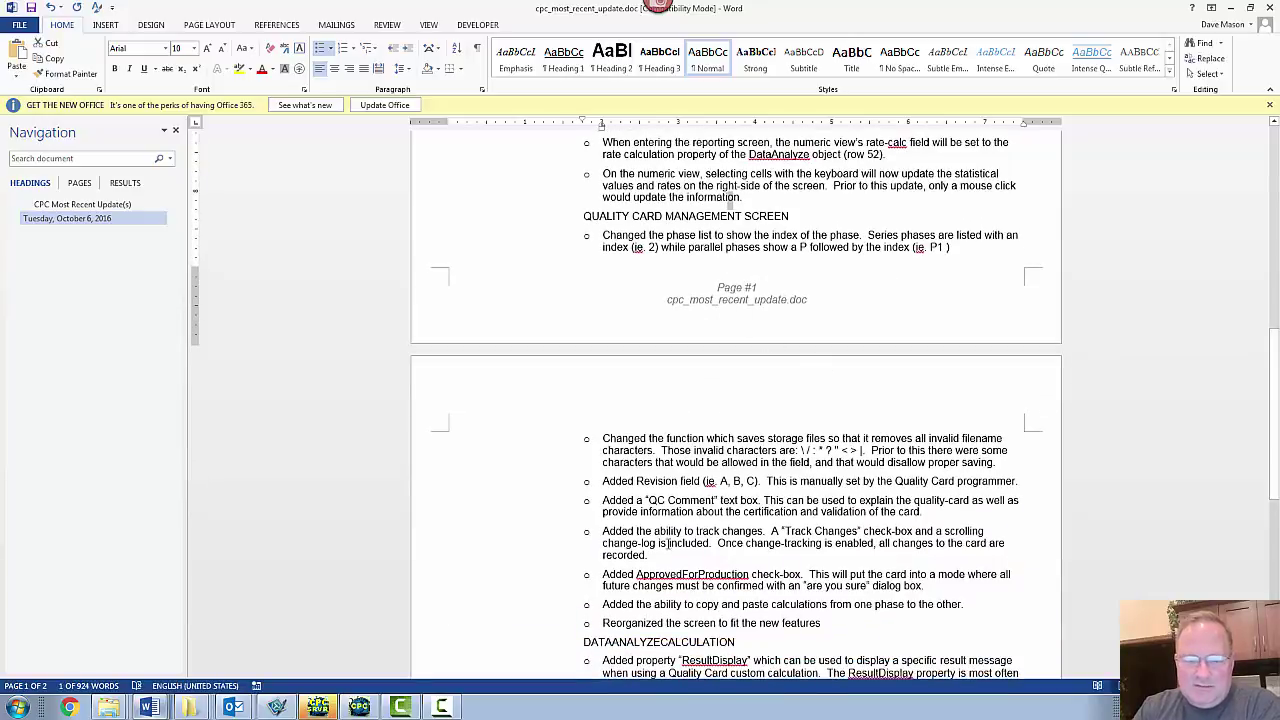
{"action": "left_click", "coordinate": [358, 707]}
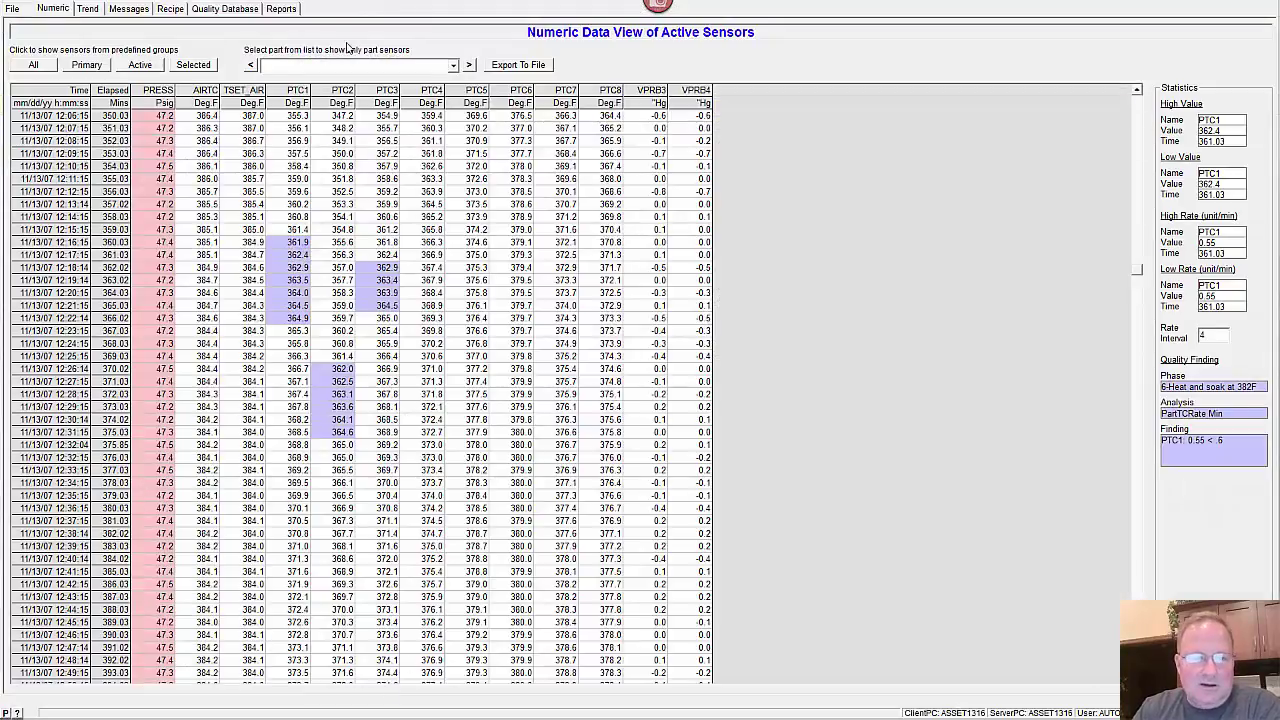
- Open the quality card editor from the reports screen and display card BAC5317-1/4_45P_355D_10V
{"action": "left_click", "coordinate": [225, 8]}
{"action": "left_click", "coordinate": [281, 8]}
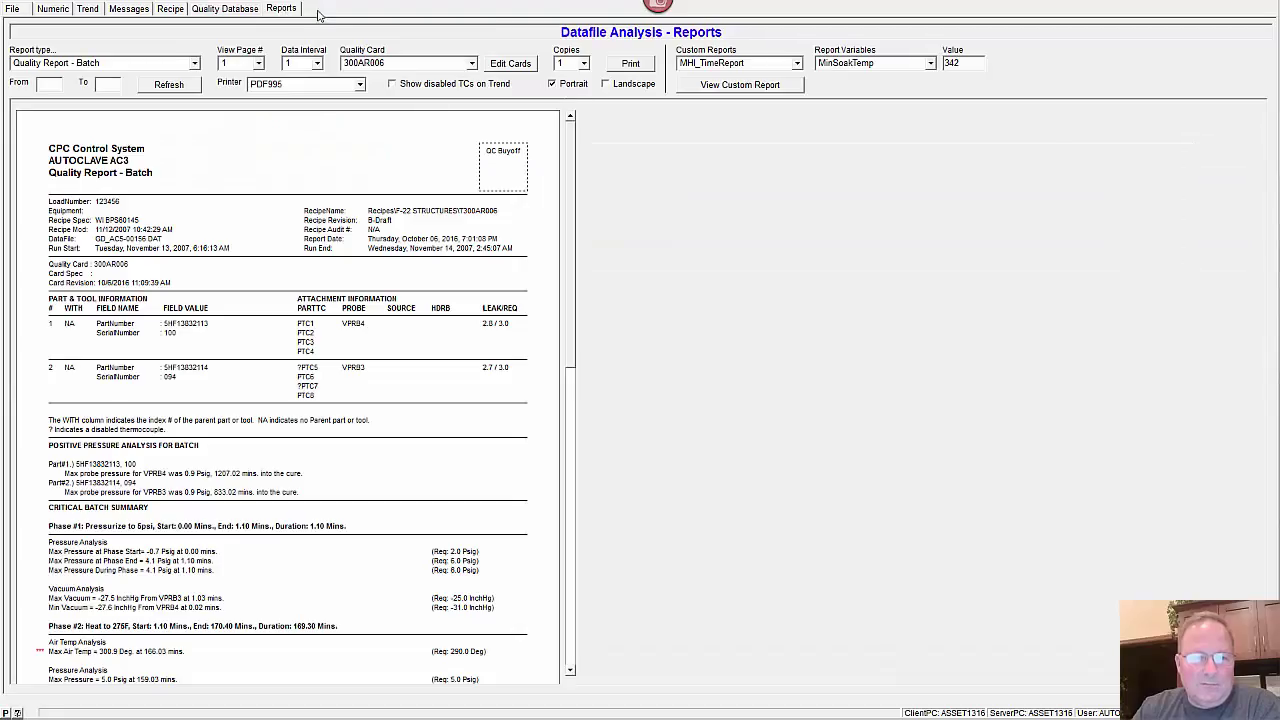
{"action": "left_click", "coordinate": [513, 64]}
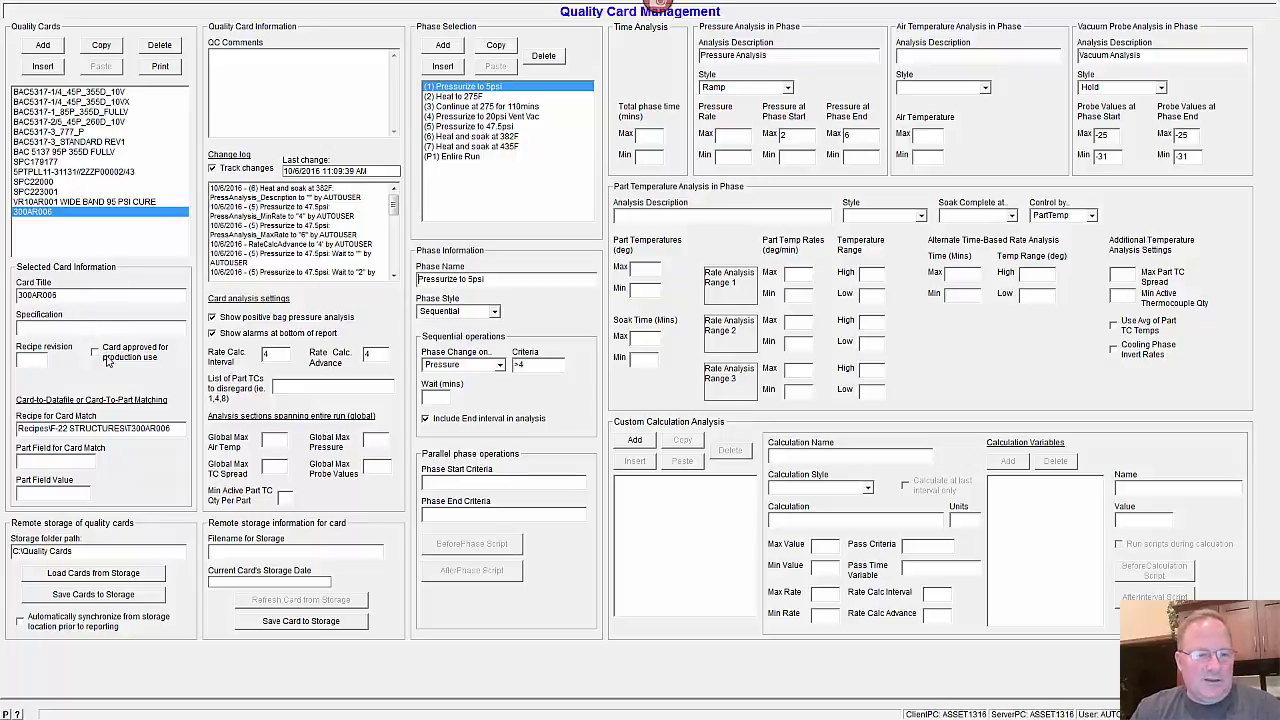
{"action": "left_click", "coordinate": [84, 172]}
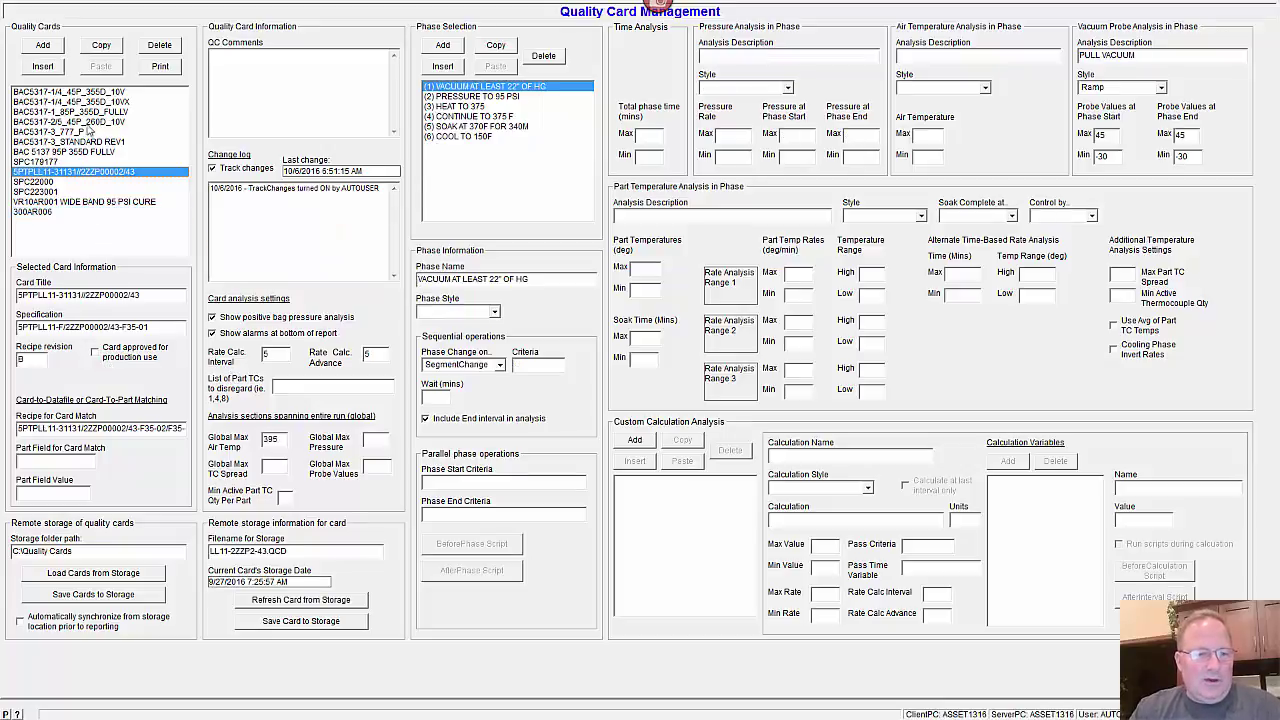
{"action": "left_click", "coordinate": [90, 122]}
{"action": "left_click", "coordinate": [95, 102]}
{"action": "left_click", "coordinate": [96, 92]}
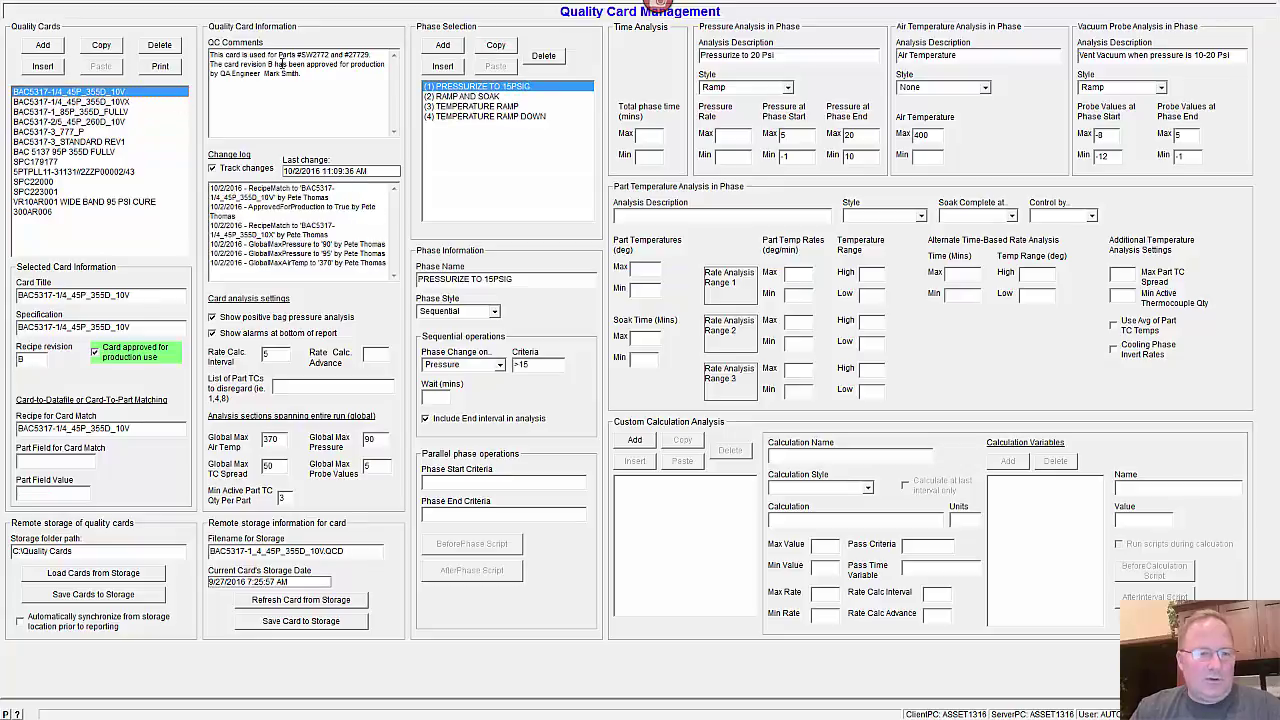
- Review the QC comments and the Track changes option of card BAC5317-1/4_45P_355D_10V
{"action": "left_click_drag", "start_coordinate": [320, 80], "coordinate": [209, 50]}
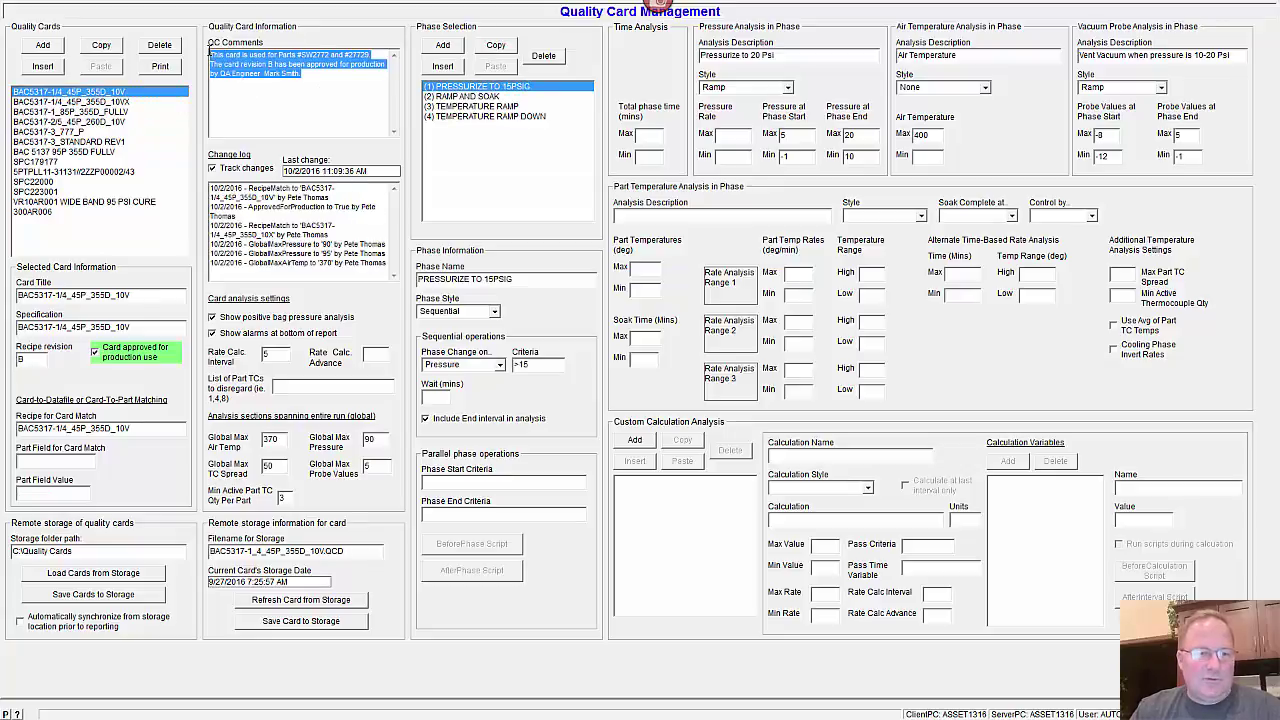
{"action": "left_click", "coordinate": [273, 91]}
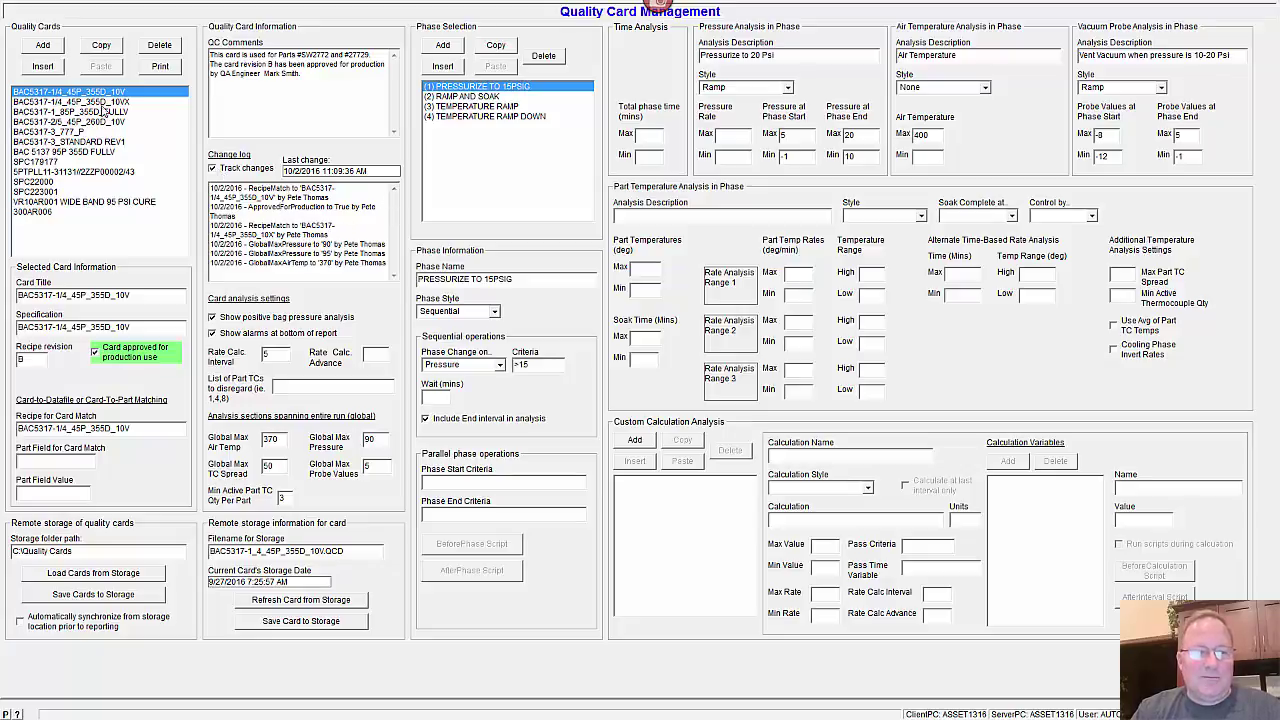
{"action": "mouse_move", "coordinate": [105, 111]}
{"action": "left_mouse_down"}
{"action": "mouse_move", "coordinate": [87, 157]}
{"action": "mouse_move", "coordinate": [100, 92]}
{"action": "left_mouse_up"}
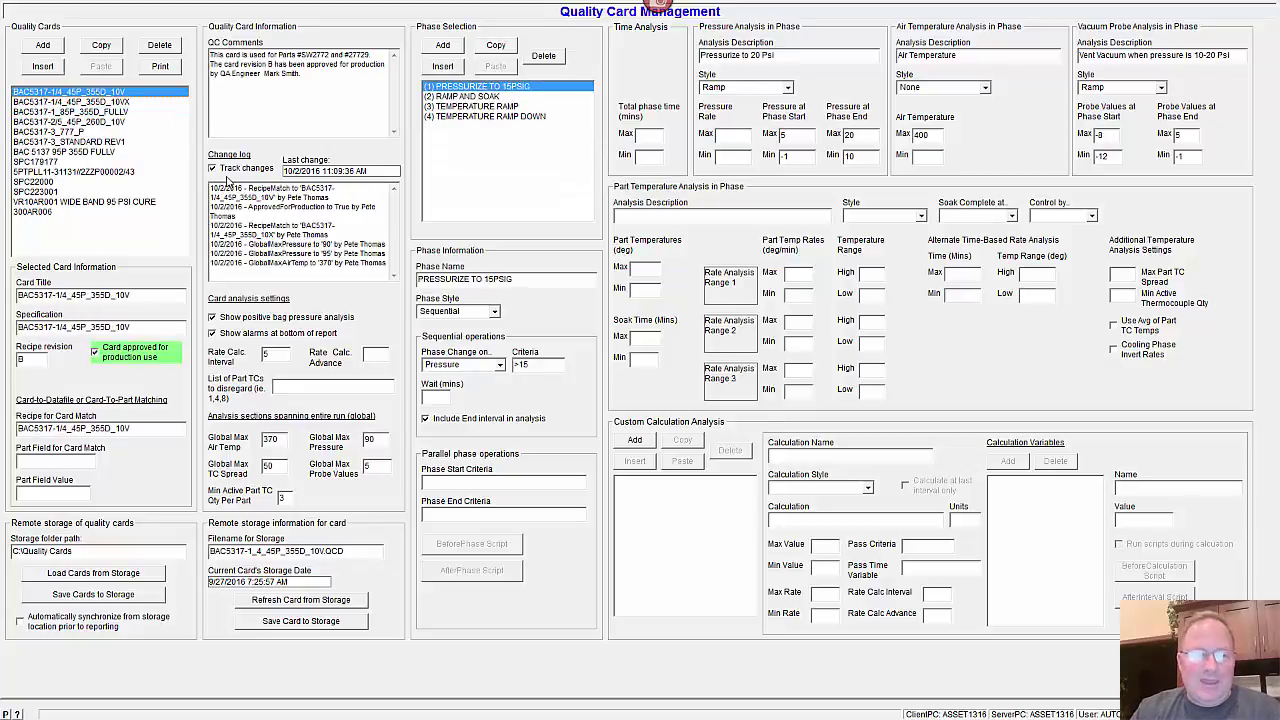
{"action": "left_click", "coordinate": [224, 173]}
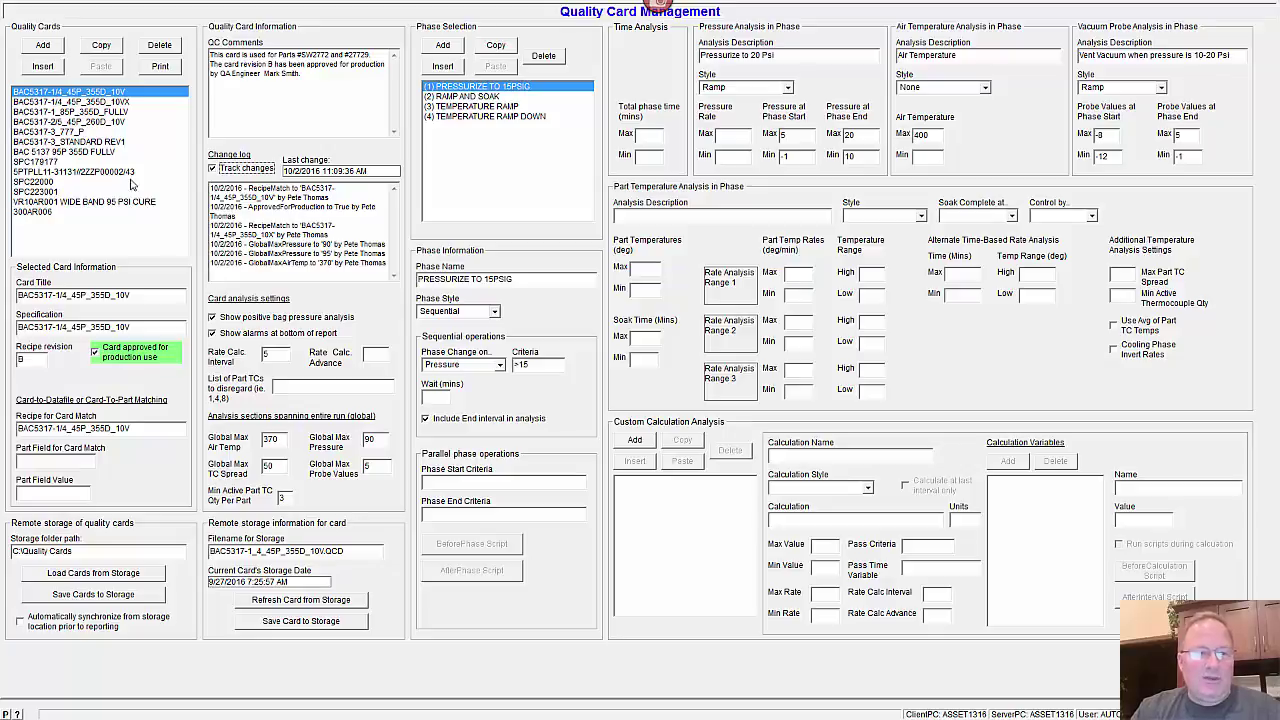
- Browse the other quality cards, including BAC5317-3_STANDARD REV1 and SPC223001, to compare their change logs and production approvals
{"action": "left_click", "coordinate": [100, 151]}
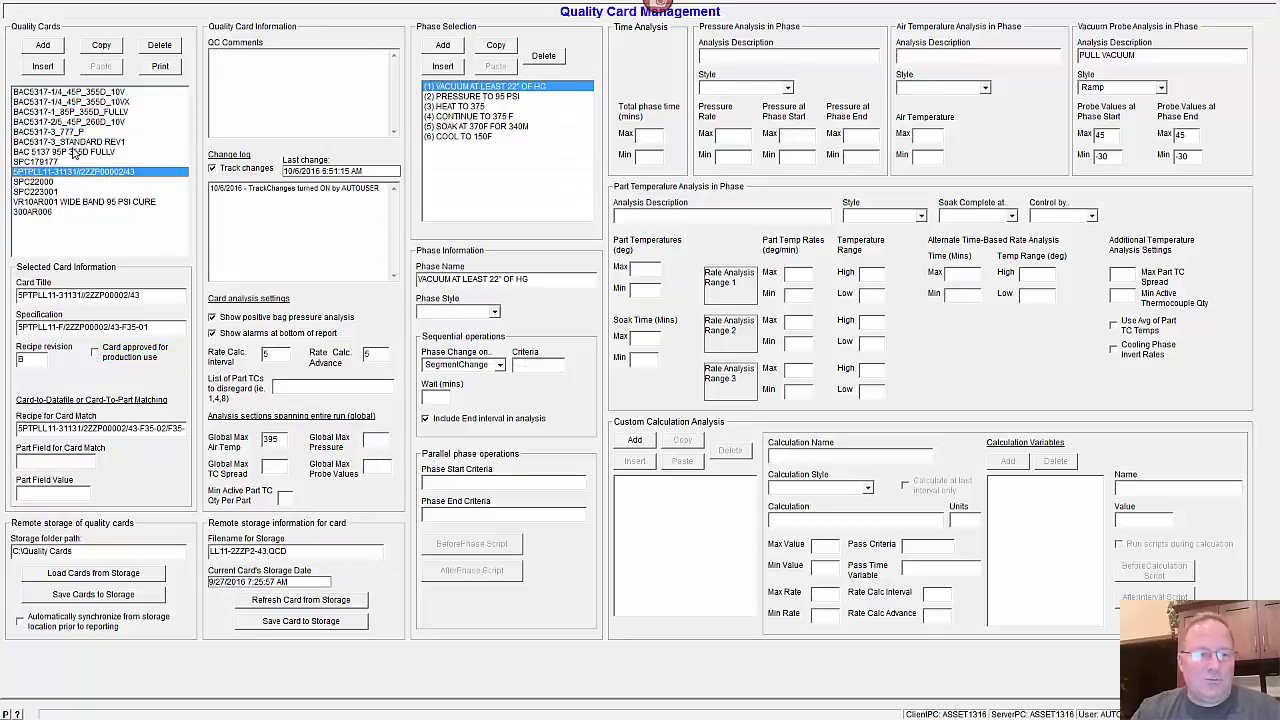
{"action": "left_click", "coordinate": [76, 142]}
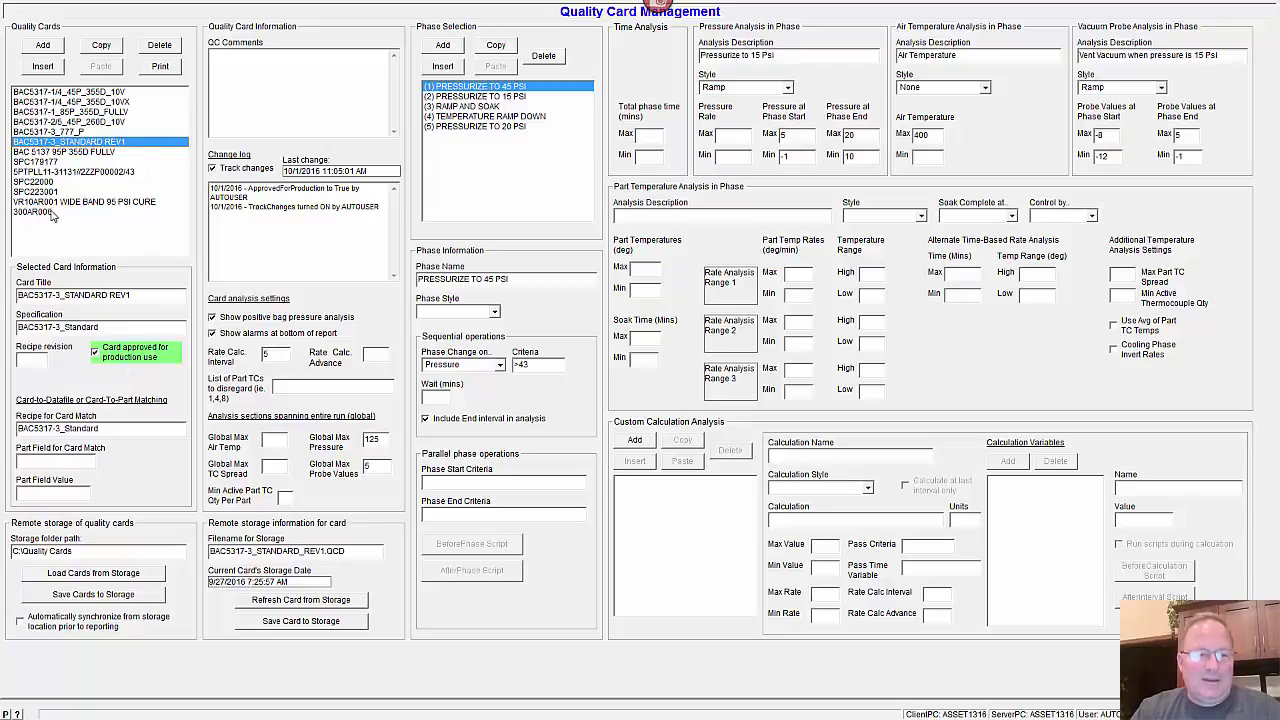
{"action": "left_click", "coordinate": [53, 212]}
{"action": "left_click", "coordinate": [55, 192]}
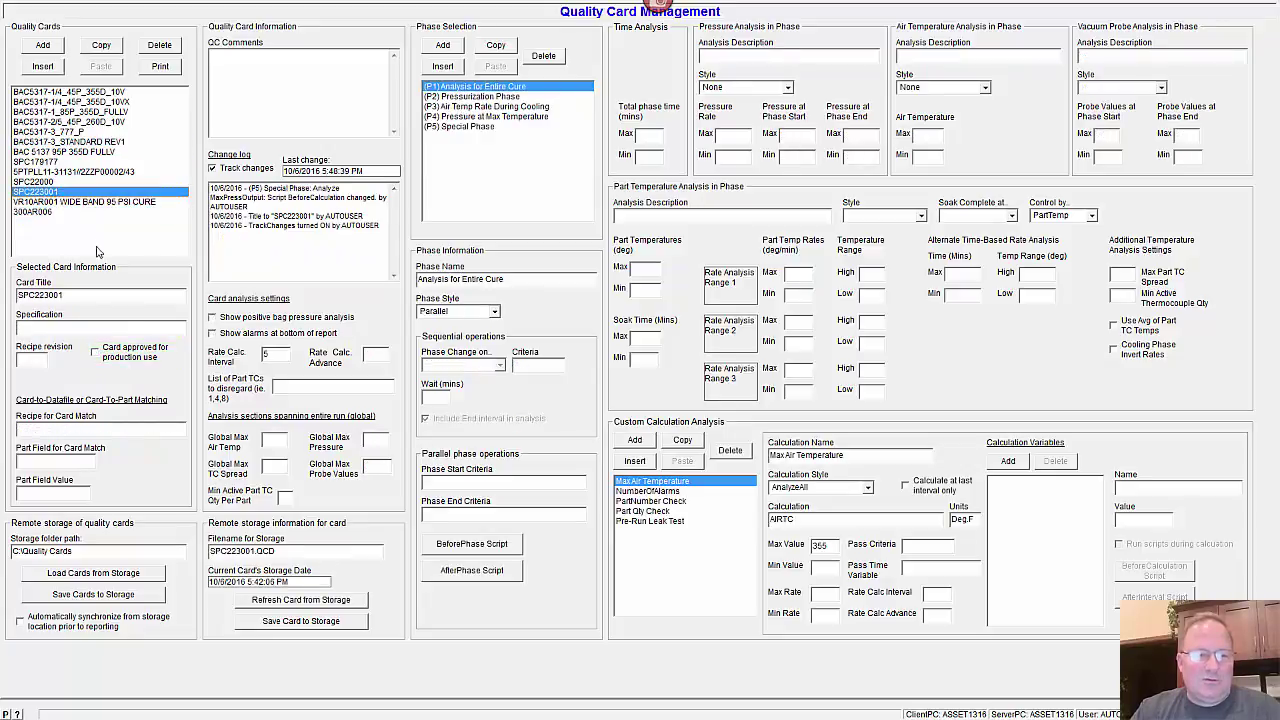
{"action": "left_click", "coordinate": [84, 181]}
{"action": "left_click", "coordinate": [60, 152]}
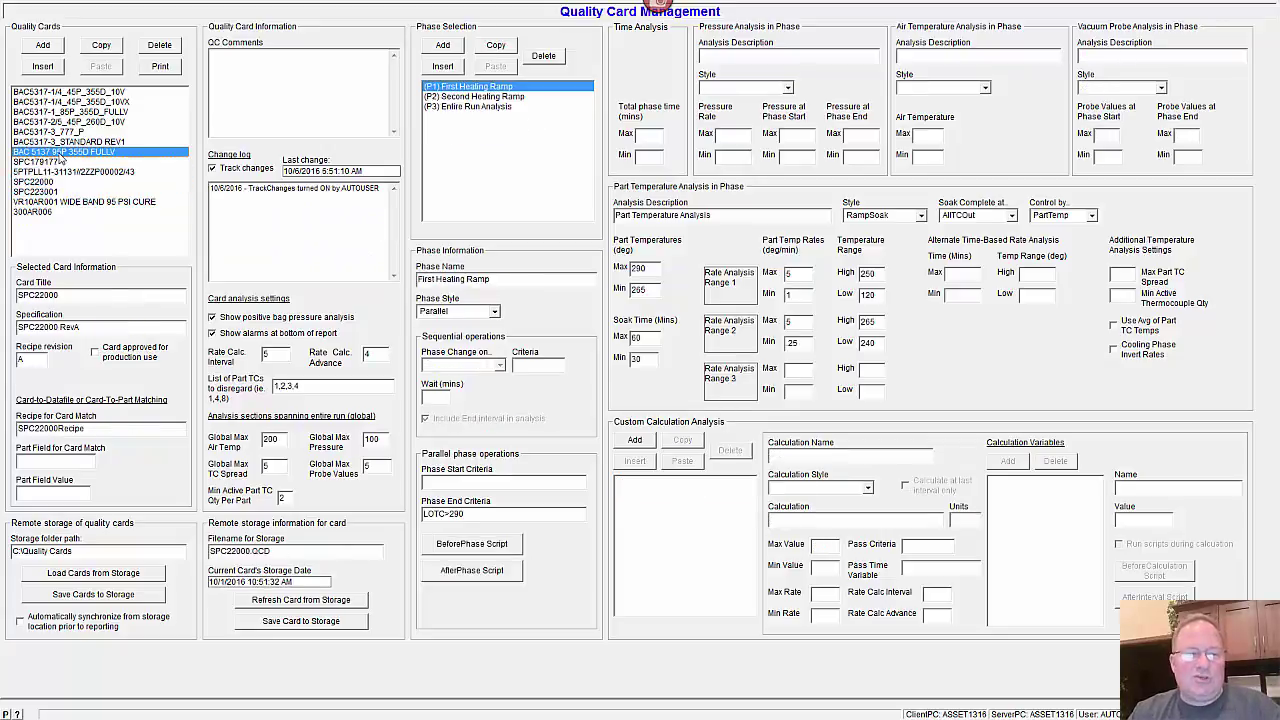
{"action": "left_click", "coordinate": [58, 171]}
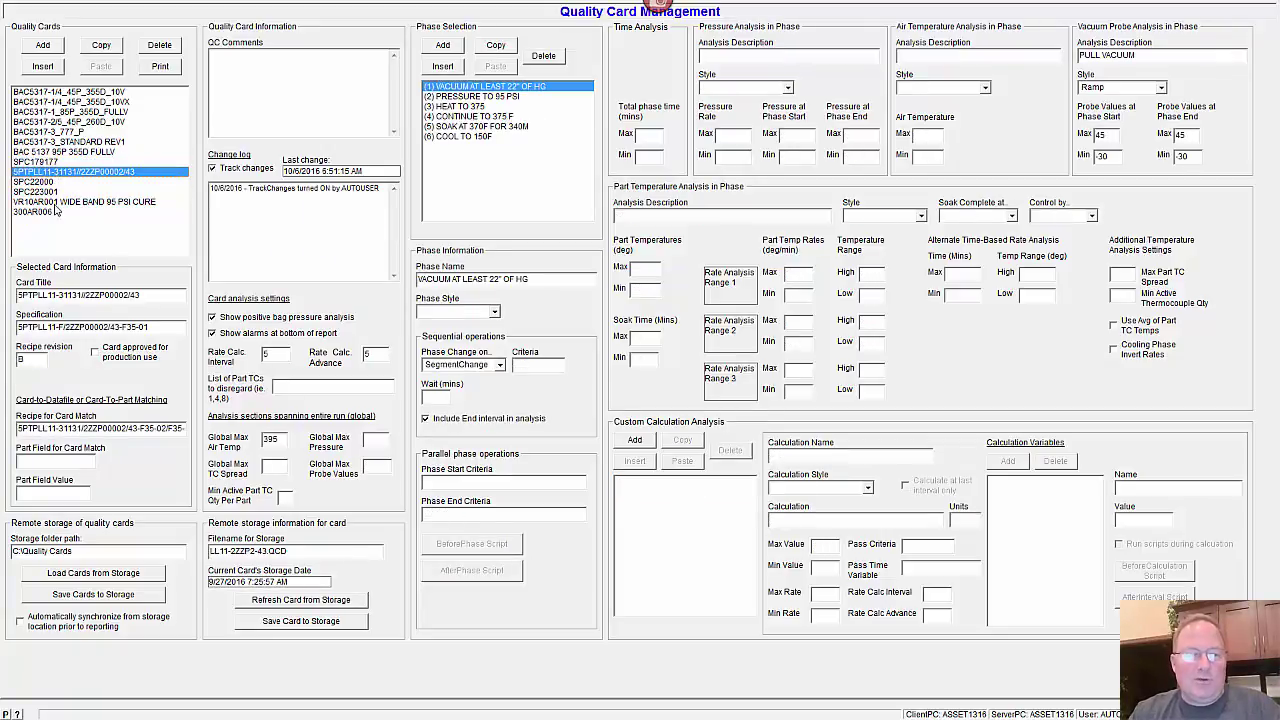
- Approve quality card SPC22000 for production use
{"action": "left_click", "coordinate": [50, 183]}
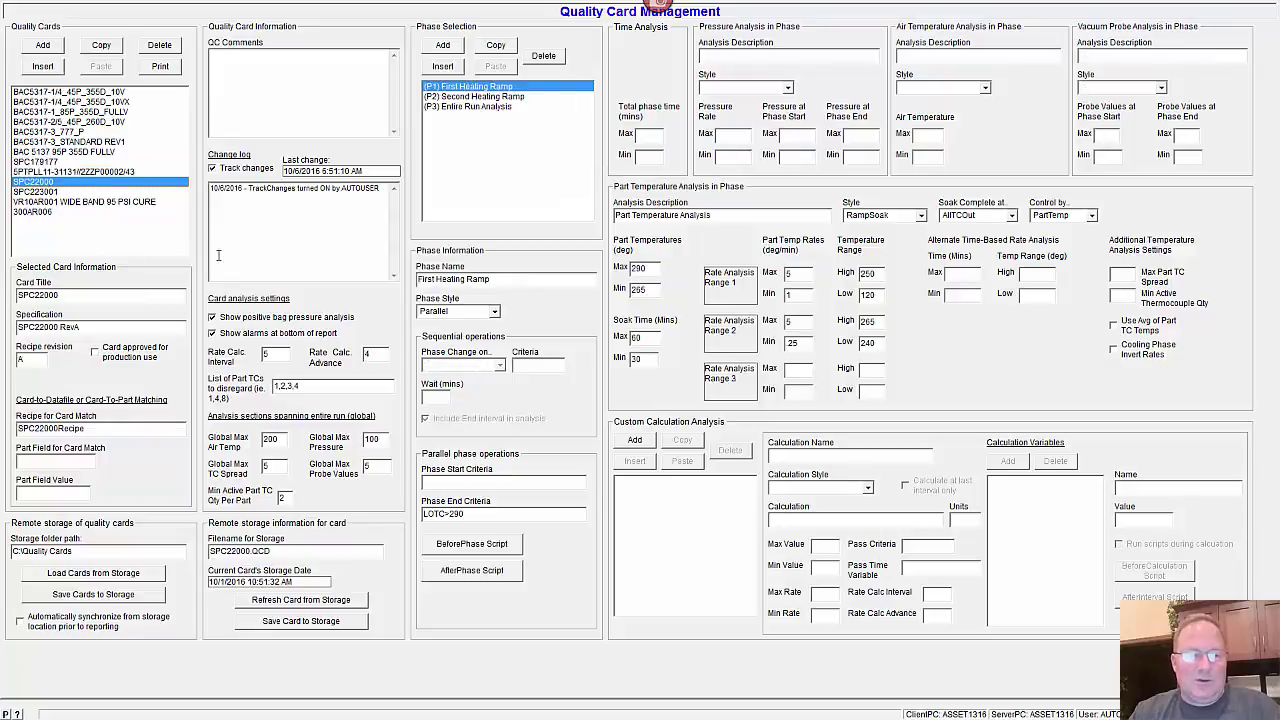
{"action": "left_click", "coordinate": [96, 352]}
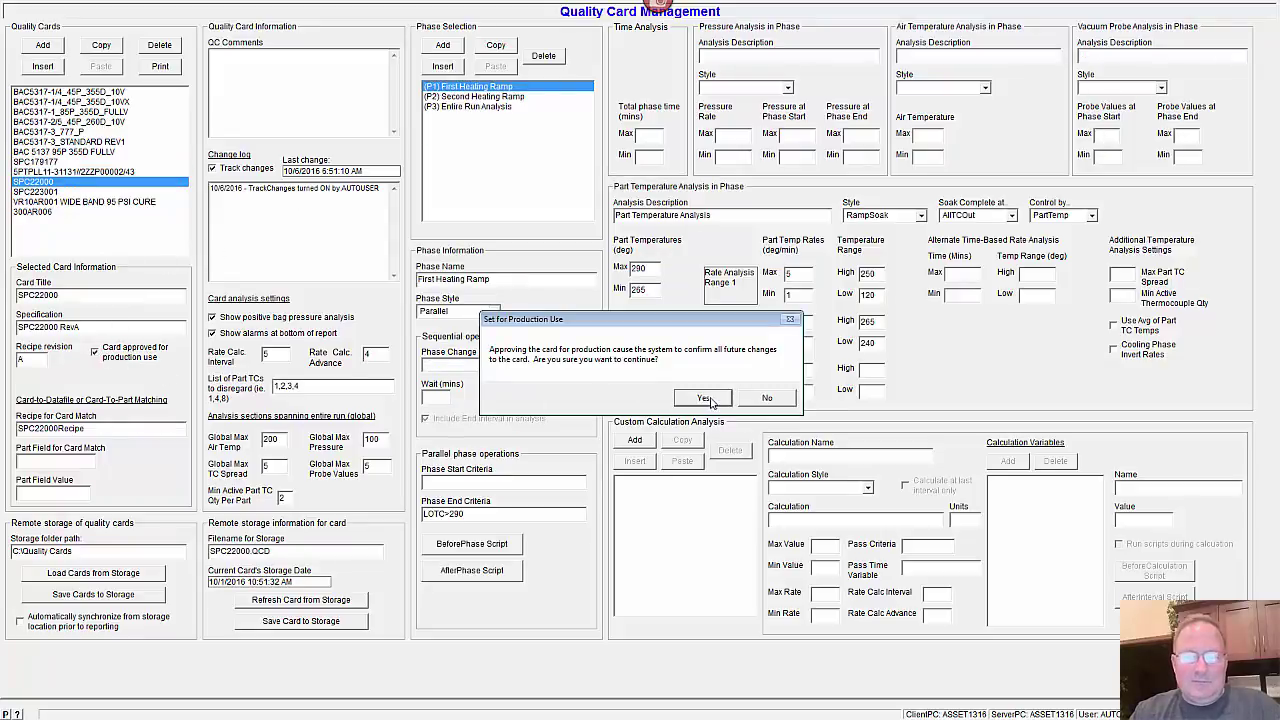
{"action": "left_click", "coordinate": [705, 398]}
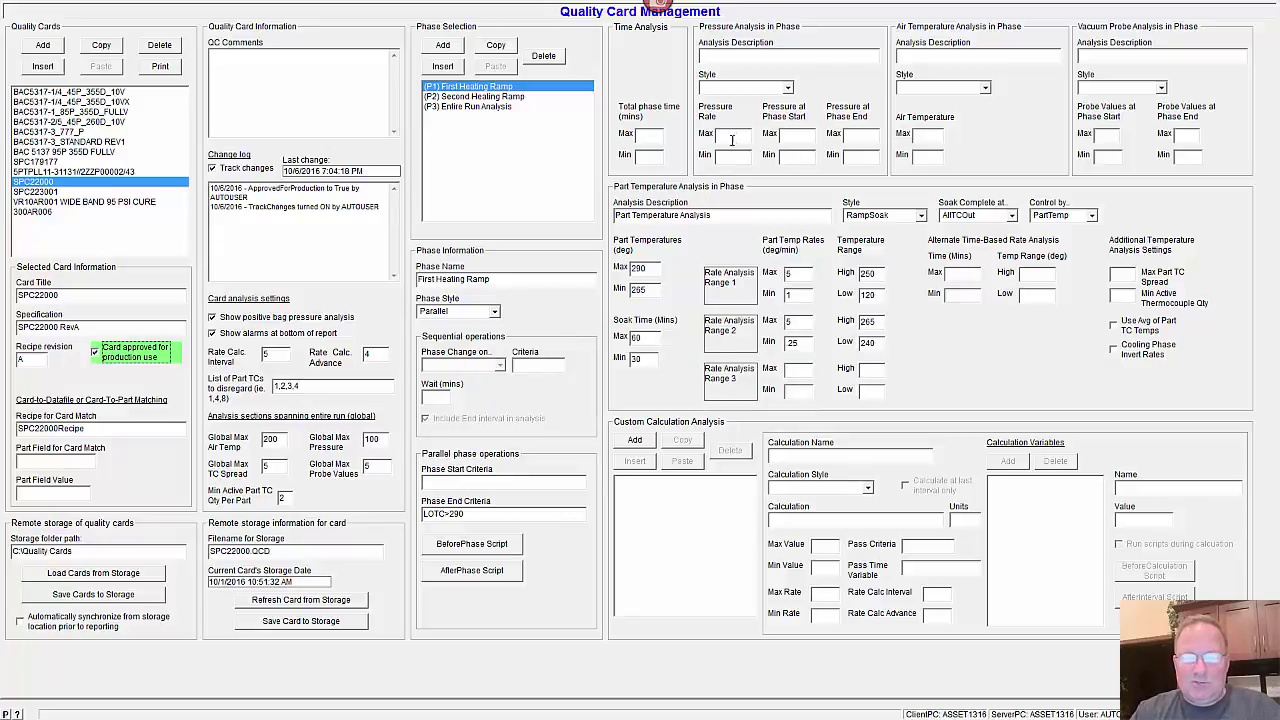
- Try to set the First Heating Ramp phase's pressure analysis description to "asd", decline the change, and remove SPC22000's production approval
{"action": "left_click", "coordinate": [752, 57]}
{"action": "type", "text": "asd"}
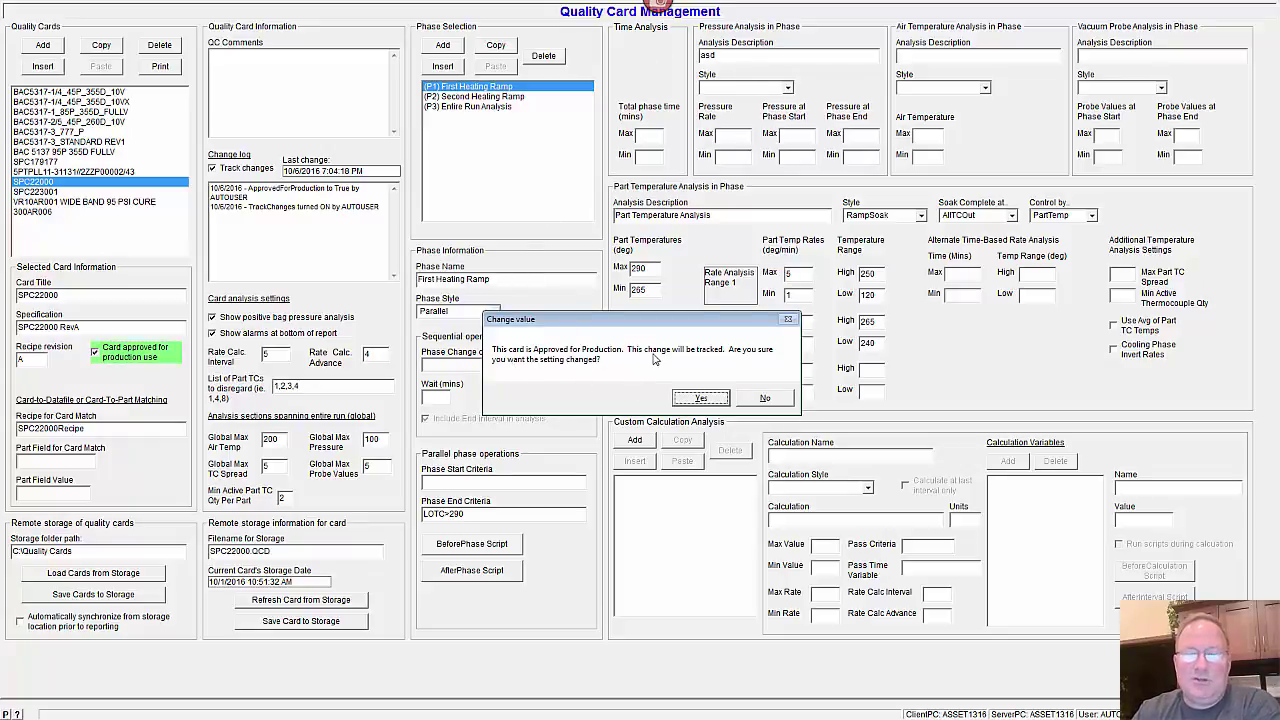
{"action": "left_click", "coordinate": [763, 400]}
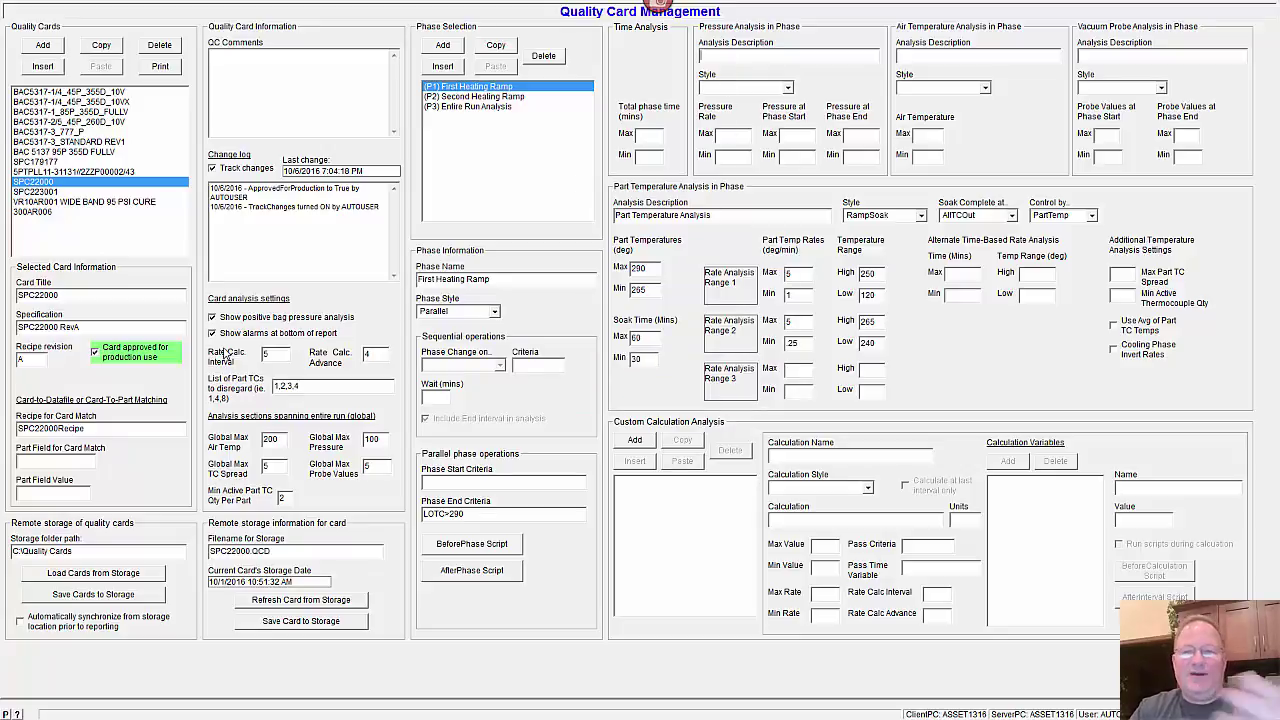
{"action": "left_click", "coordinate": [113, 358]}
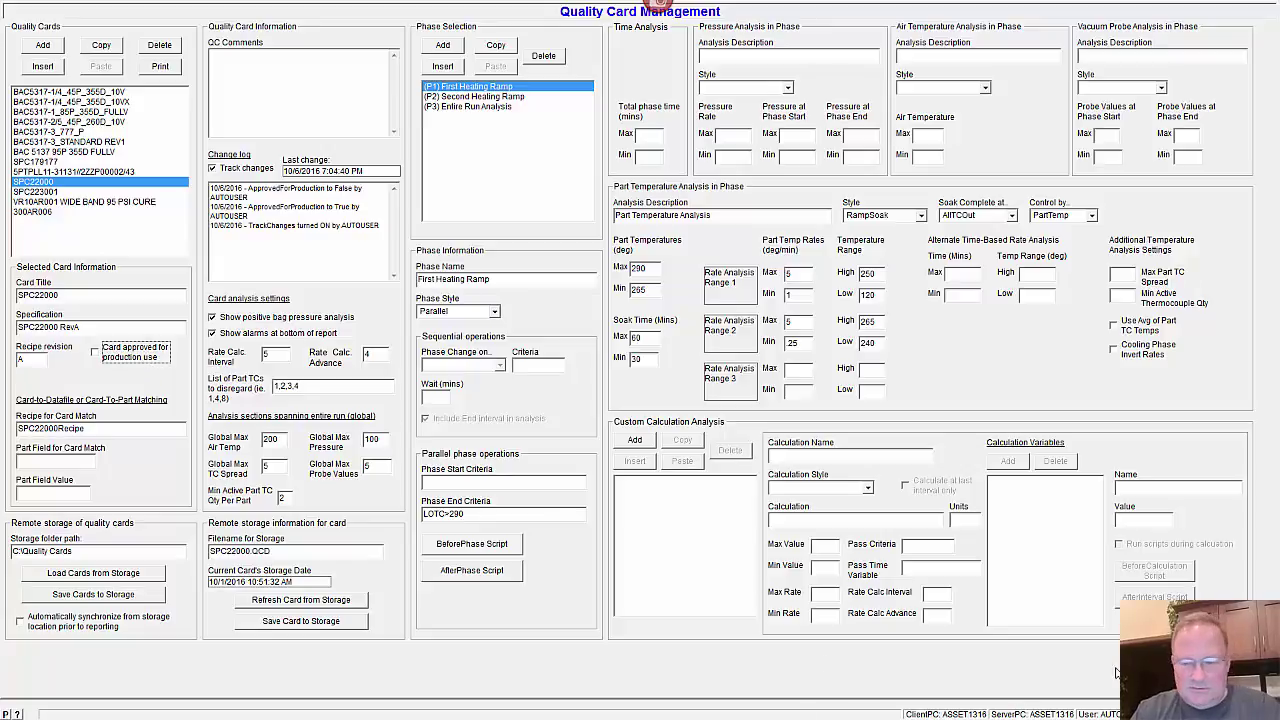
- Switch to cpc_most_recent_update.doc in Word, read the Revision field note, and return to the CPC client
{"action": "key", "text": "super"}
{"action": "left_click", "coordinate": [148, 707]}
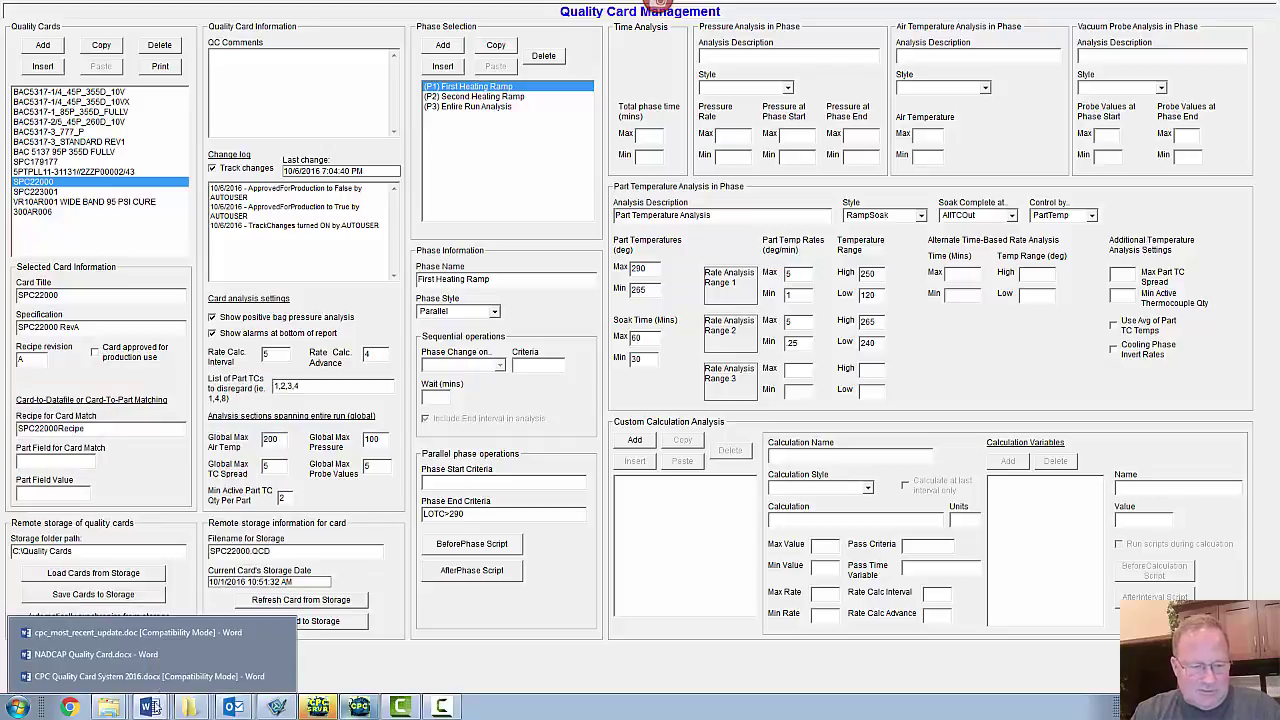
{"action": "left_click", "coordinate": [147, 636]}
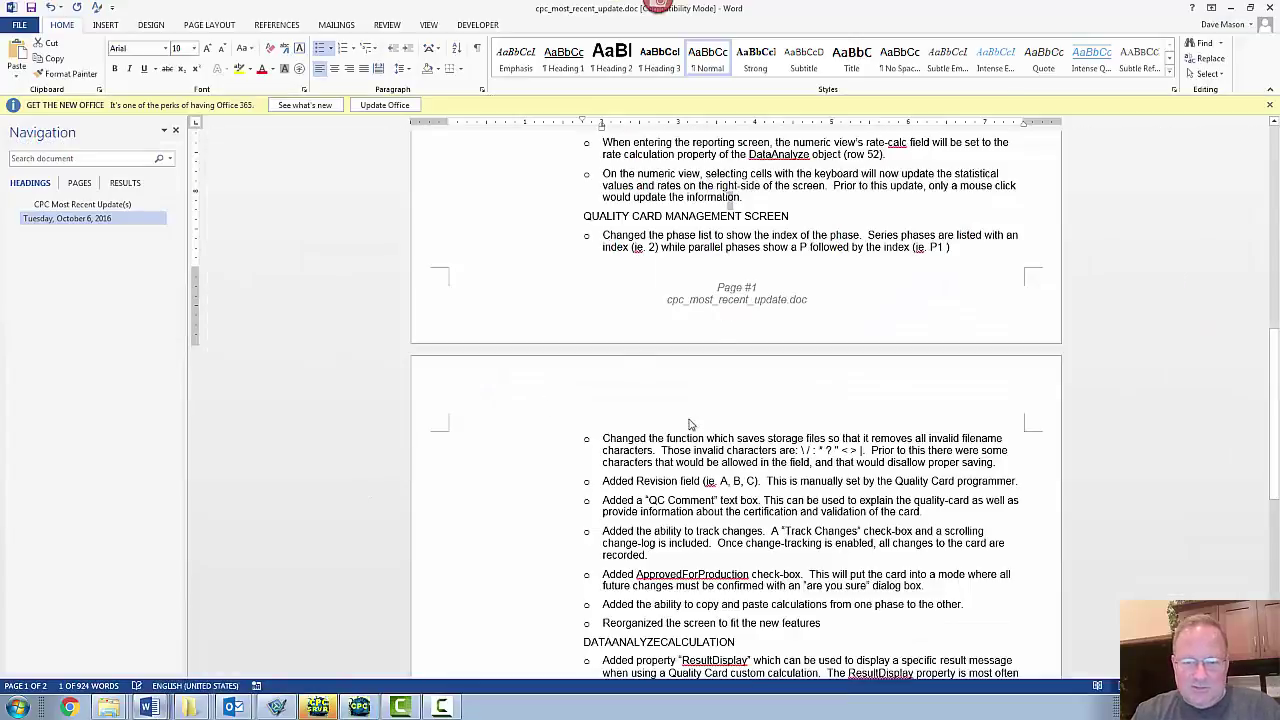
{"action": "scroll", "coordinate": [678, 450], "scroll_direction": "down", "scroll_amount": 1}
{"action": "double_click", "coordinate": [690, 443]}
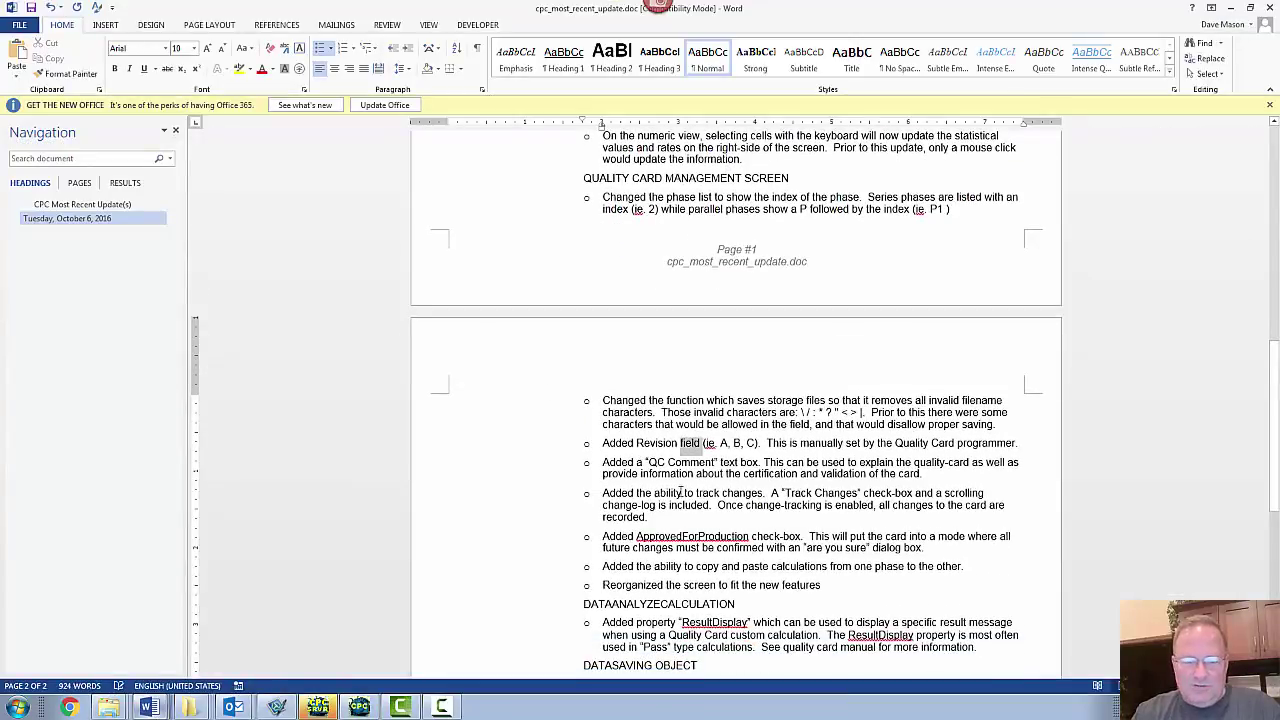
{"action": "left_click", "coordinate": [359, 707]}
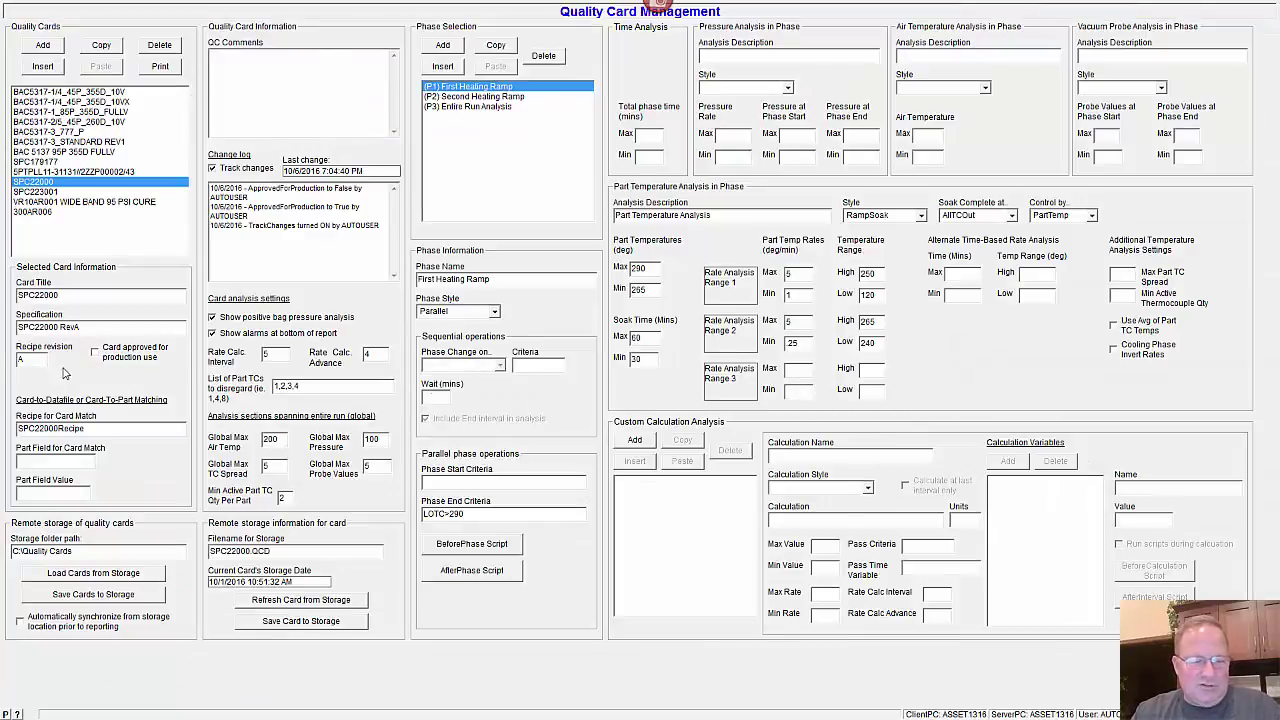
- Switch back to cpc_most_recent_update.doc and read the notes on change tracking, production approval and copying calculations between phases
{"action": "key", "text": "super"}
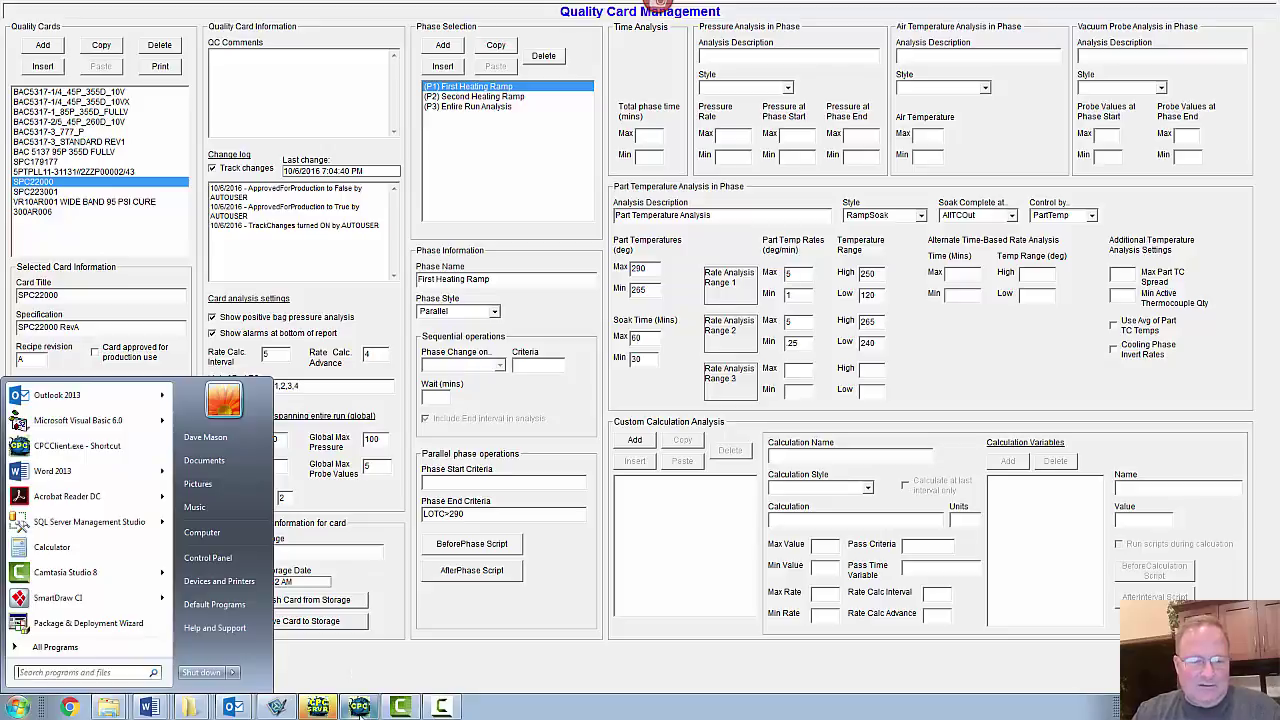
{"action": "left_click", "coordinate": [160, 707]}
{"action": "left_click", "coordinate": [165, 632]}
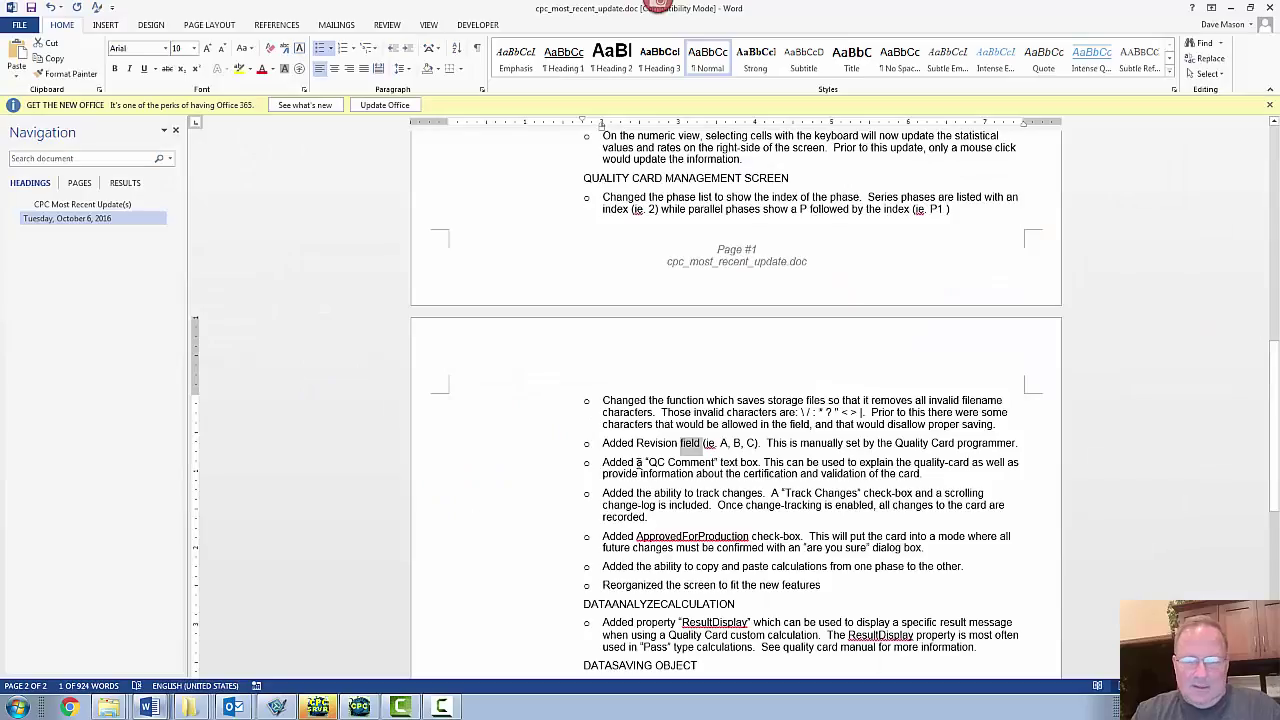
{"action": "left_click", "coordinate": [698, 493]}
{"action": "scroll", "coordinate": [725, 508], "scroll_direction": "down", "scroll_amount": 2}
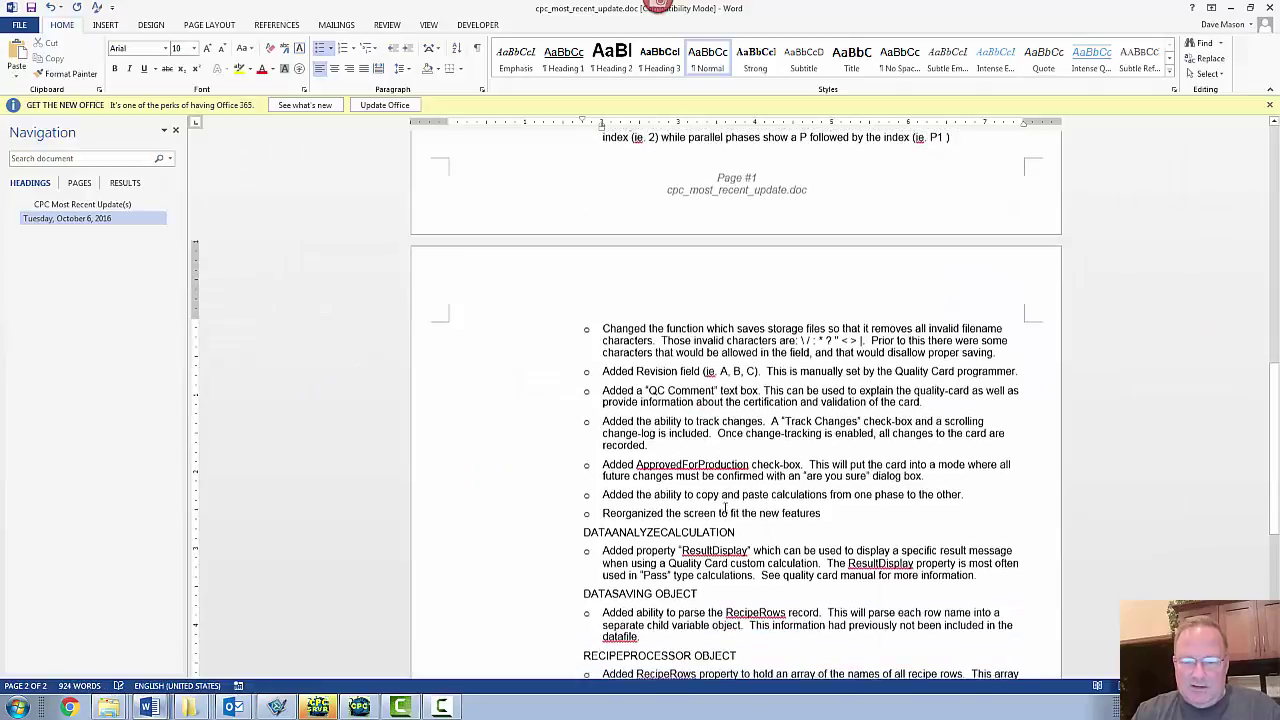
{"action": "scroll", "coordinate": [725, 508], "scroll_direction": "down", "scroll_amount": 1}
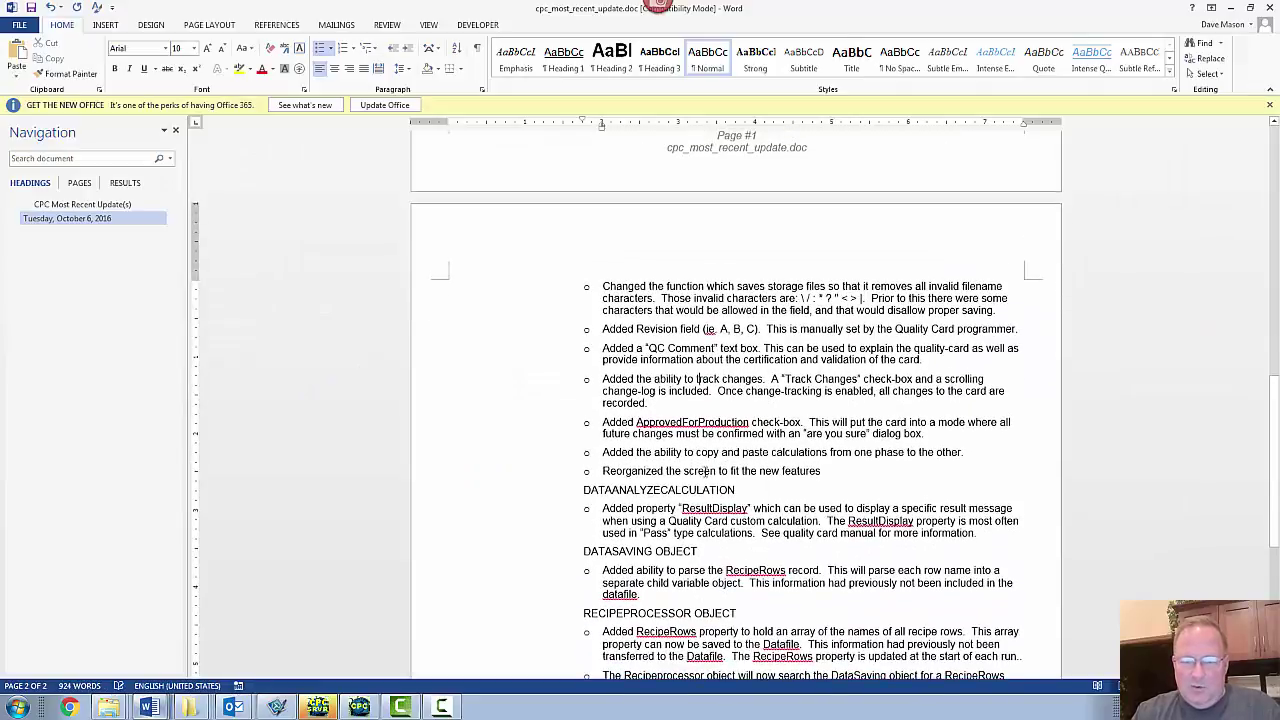
{"action": "left_click", "coordinate": [853, 452]}
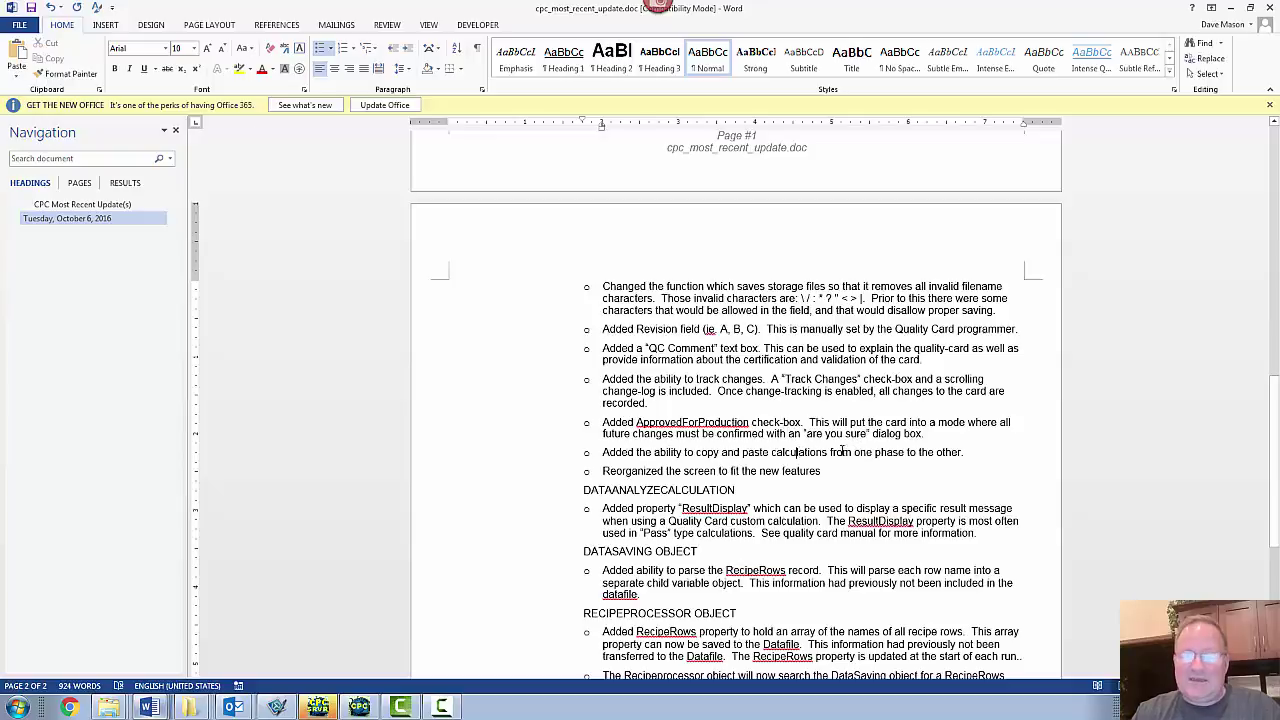
- Return to the CPC client, look through SPC22000's phases for custom calculations, and display card SPC223001
{"action": "left_click", "coordinate": [359, 706]}
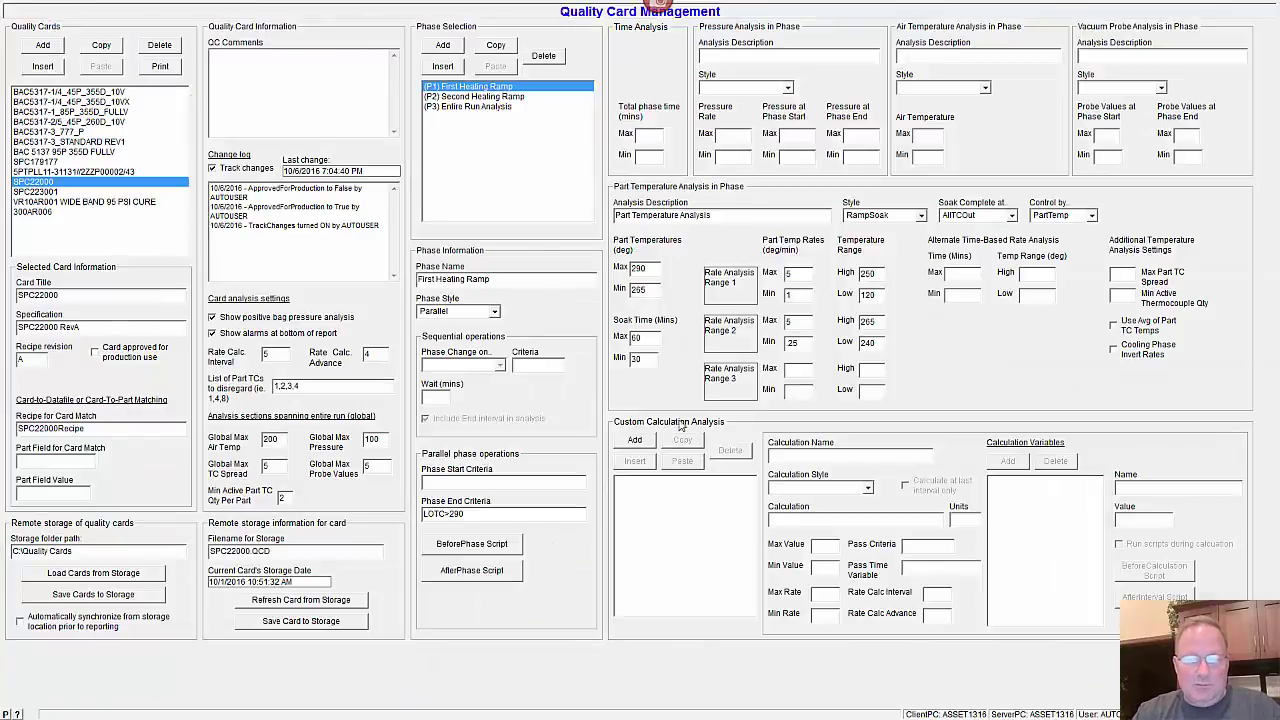
{"action": "left_click", "coordinate": [502, 98]}
{"action": "left_click", "coordinate": [500, 107]}
{"action": "left_click", "coordinate": [500, 97]}
{"action": "left_click", "coordinate": [499, 87]}
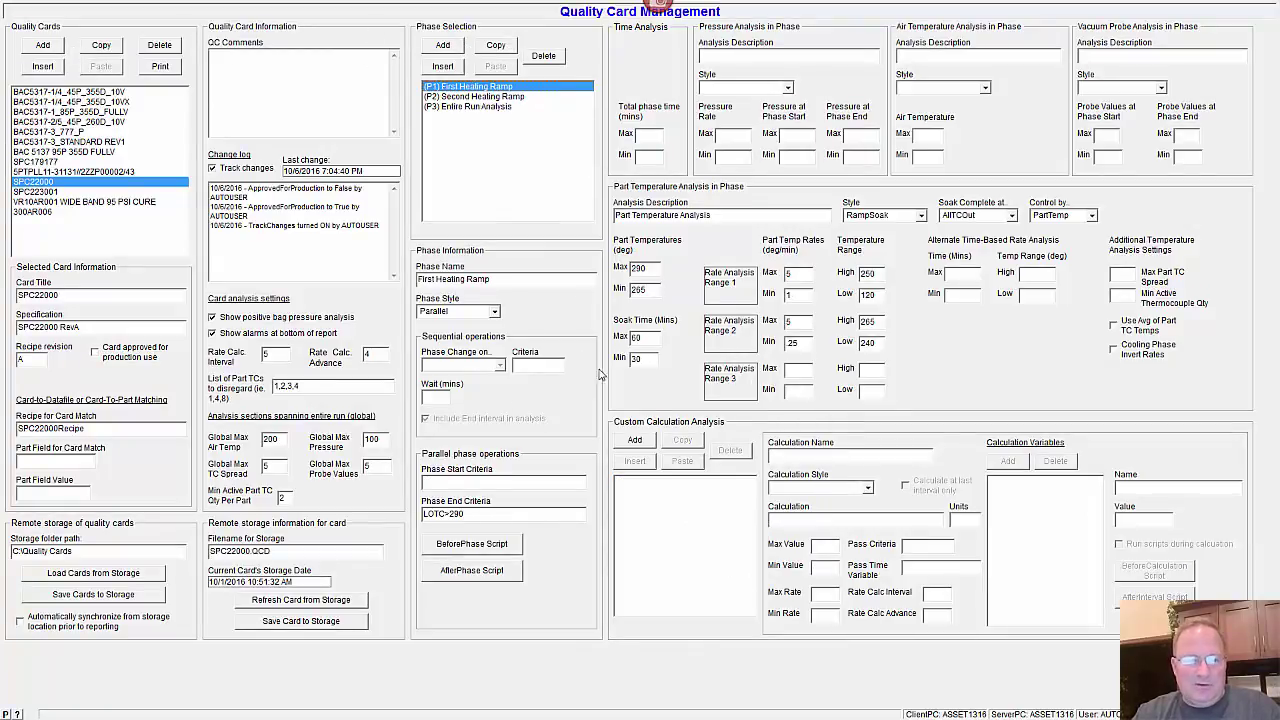
{"action": "left_click", "coordinate": [62, 193]}
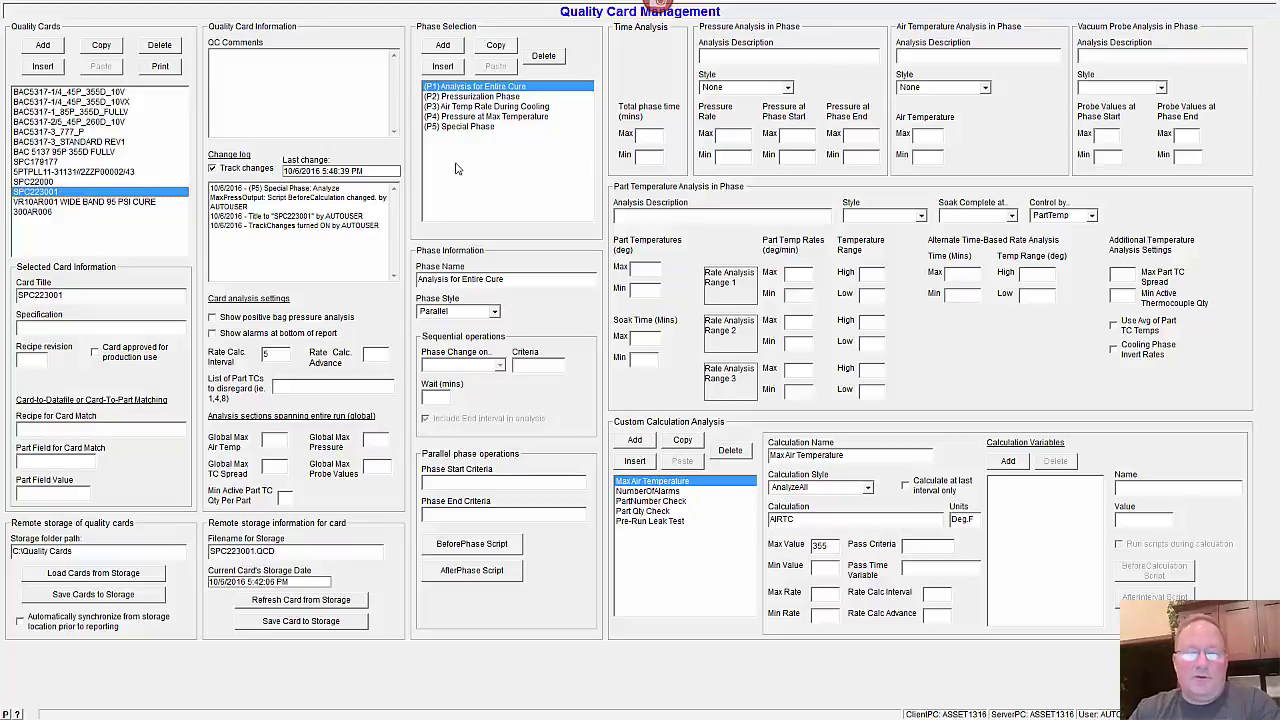
- Switch to cpc_most_recent_update.doc in Word and highlight the DataAnalyzeCalculation note about the ResultDisplay property
{"action": "key", "text": "super"}
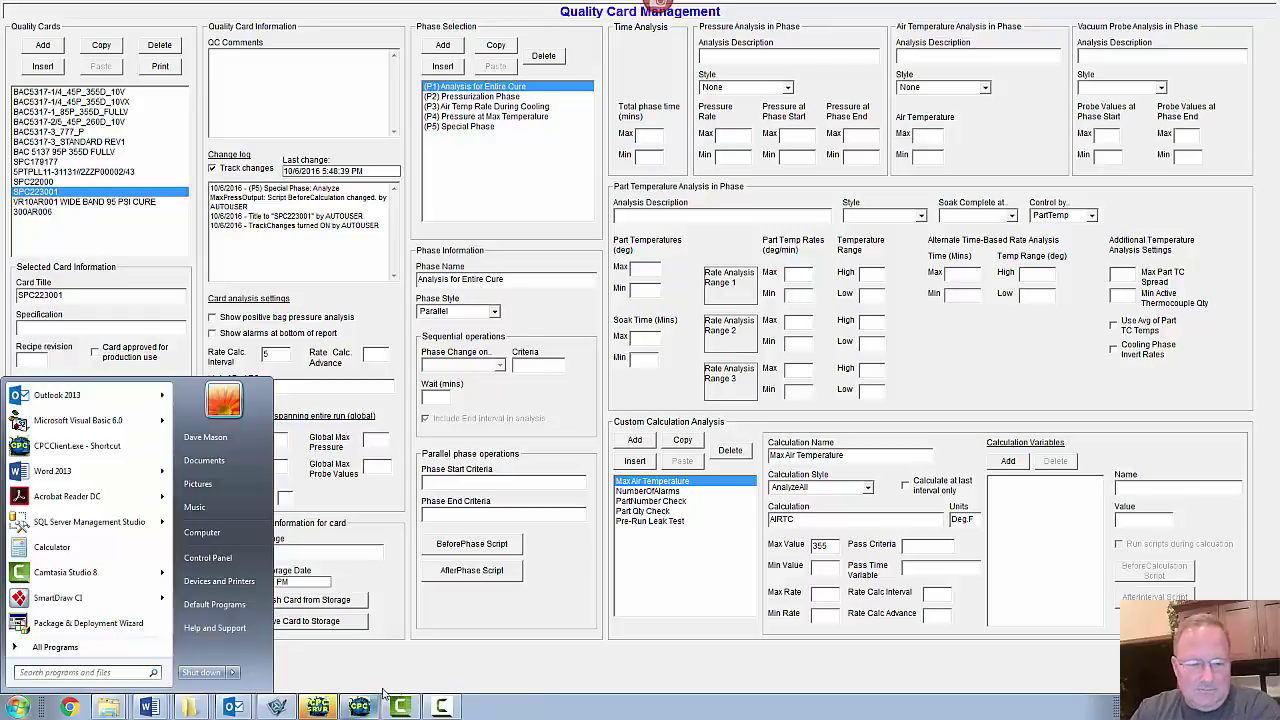
{"action": "left_click", "coordinate": [153, 708]}
{"action": "left_click", "coordinate": [175, 628]}
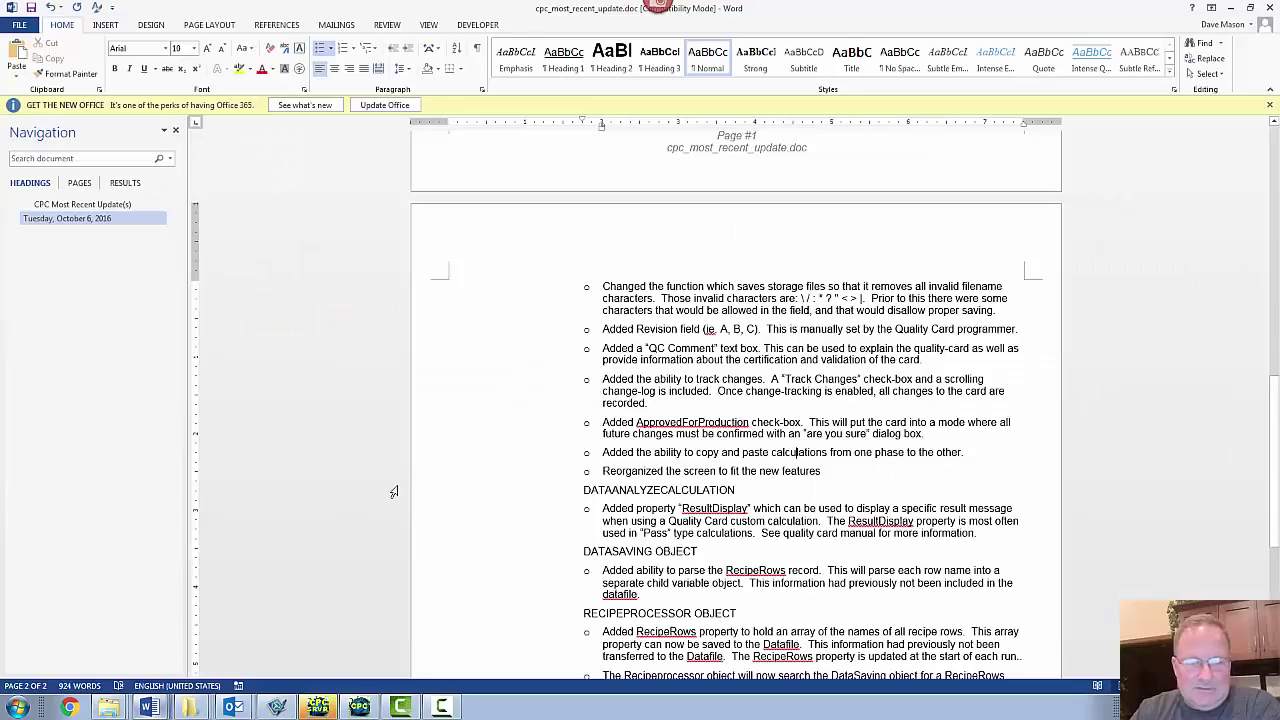
{"action": "scroll", "coordinate": [736, 468], "scroll_direction": "down", "scroll_amount": 5}
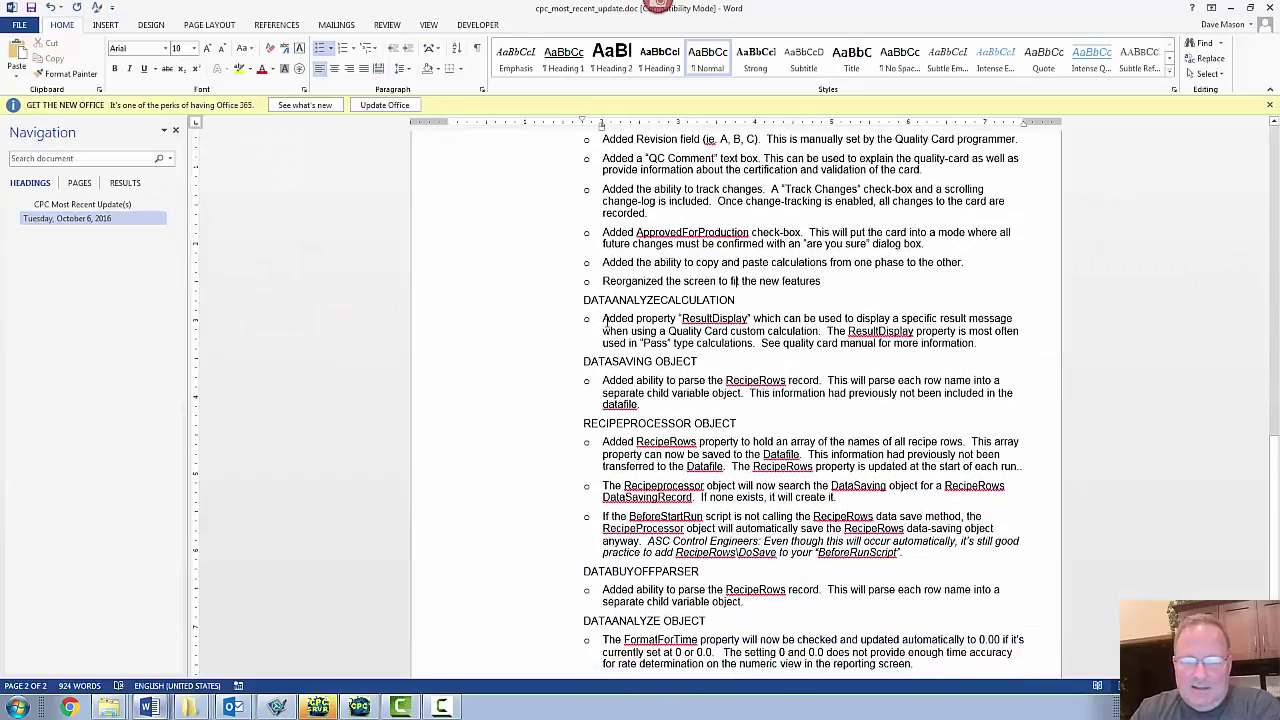
{"action": "left_click_drag", "start_coordinate": [603, 316], "coordinate": [750, 342]}
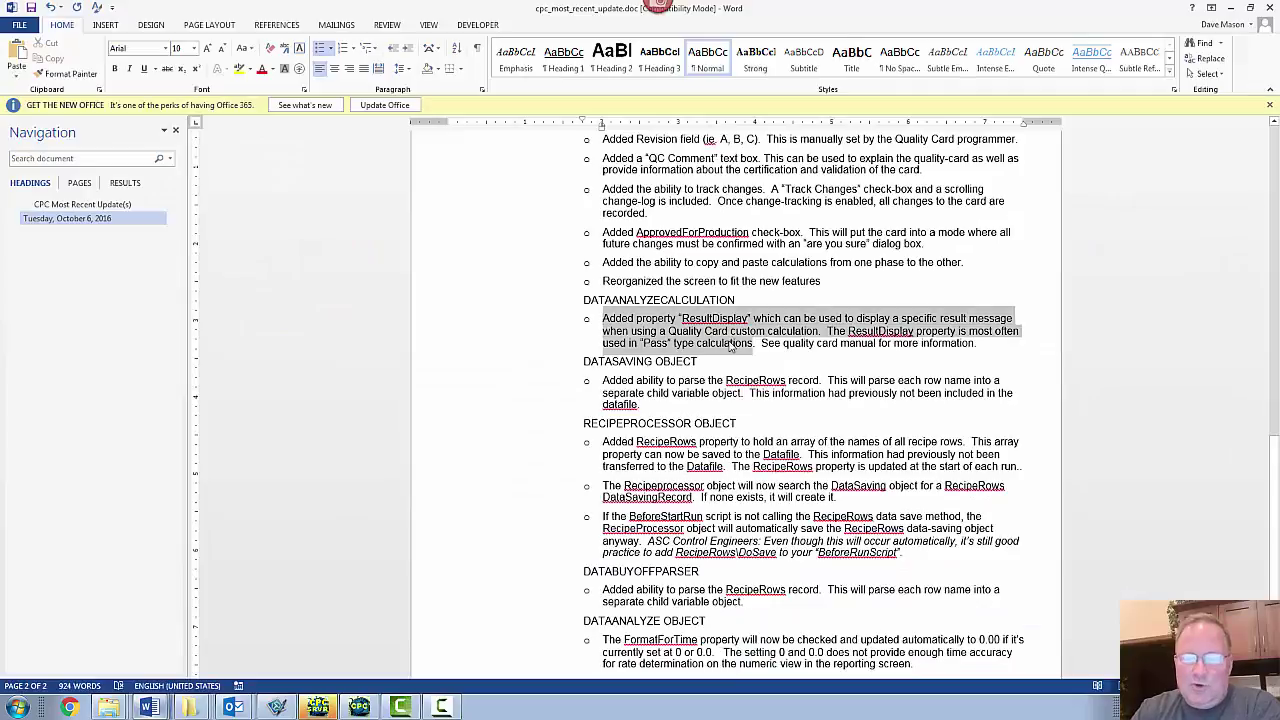
- Return to the CPC client and look through the custom calculations of SPC223001's Analysis for Entire Cure phase, ending on PartNumber Check
{"action": "left_click", "coordinate": [628, 319]}
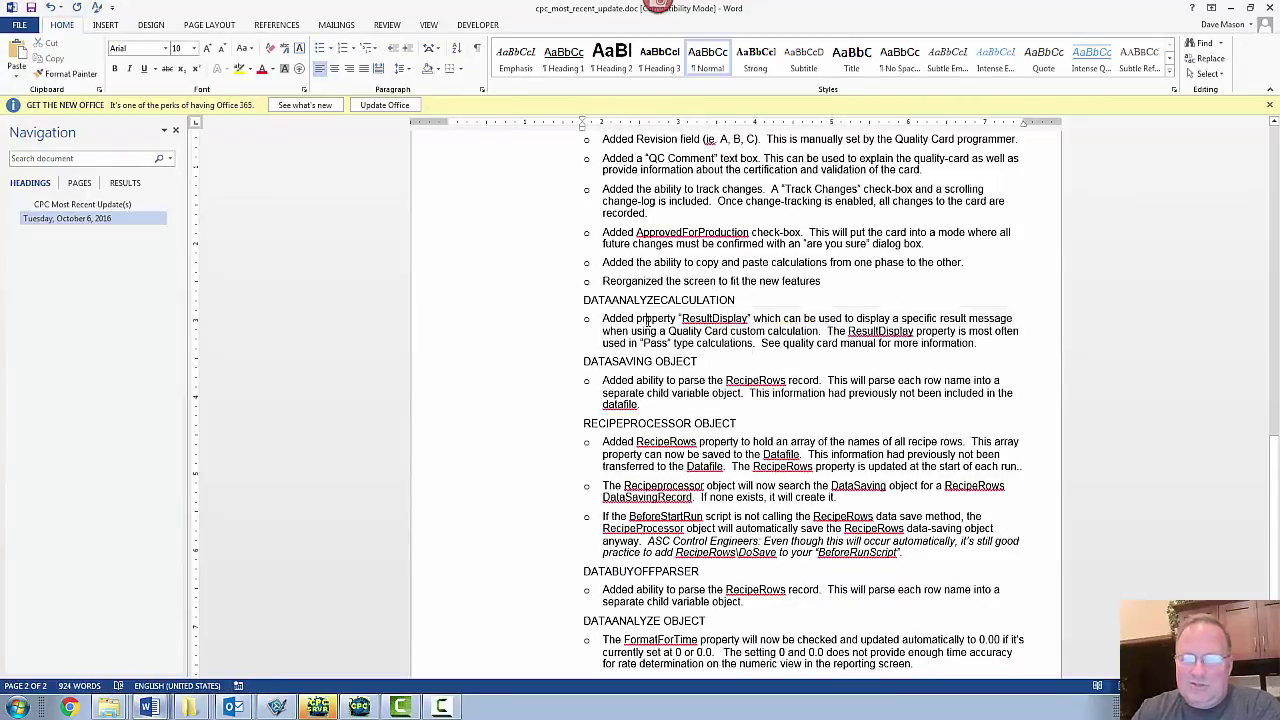
{"action": "left_click", "coordinate": [645, 320]}
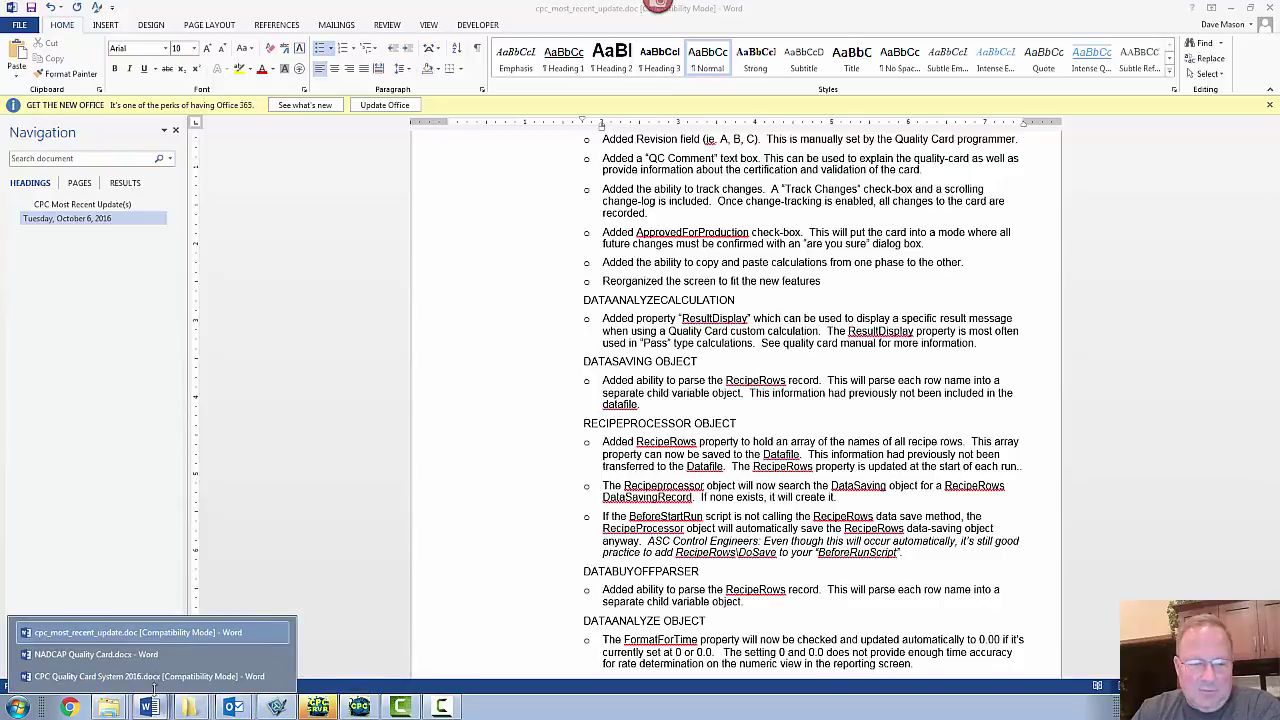
{"action": "left_click", "coordinate": [369, 707]}
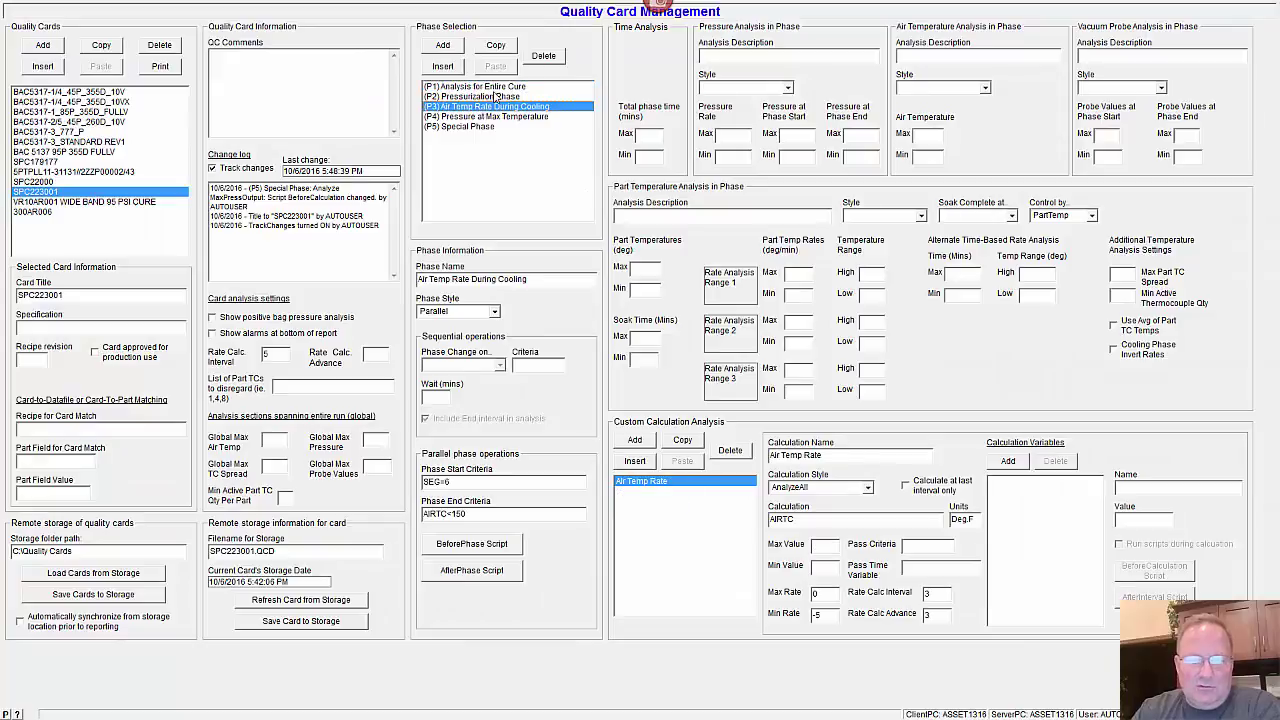
{"action": "left_click", "coordinate": [655, 491]}
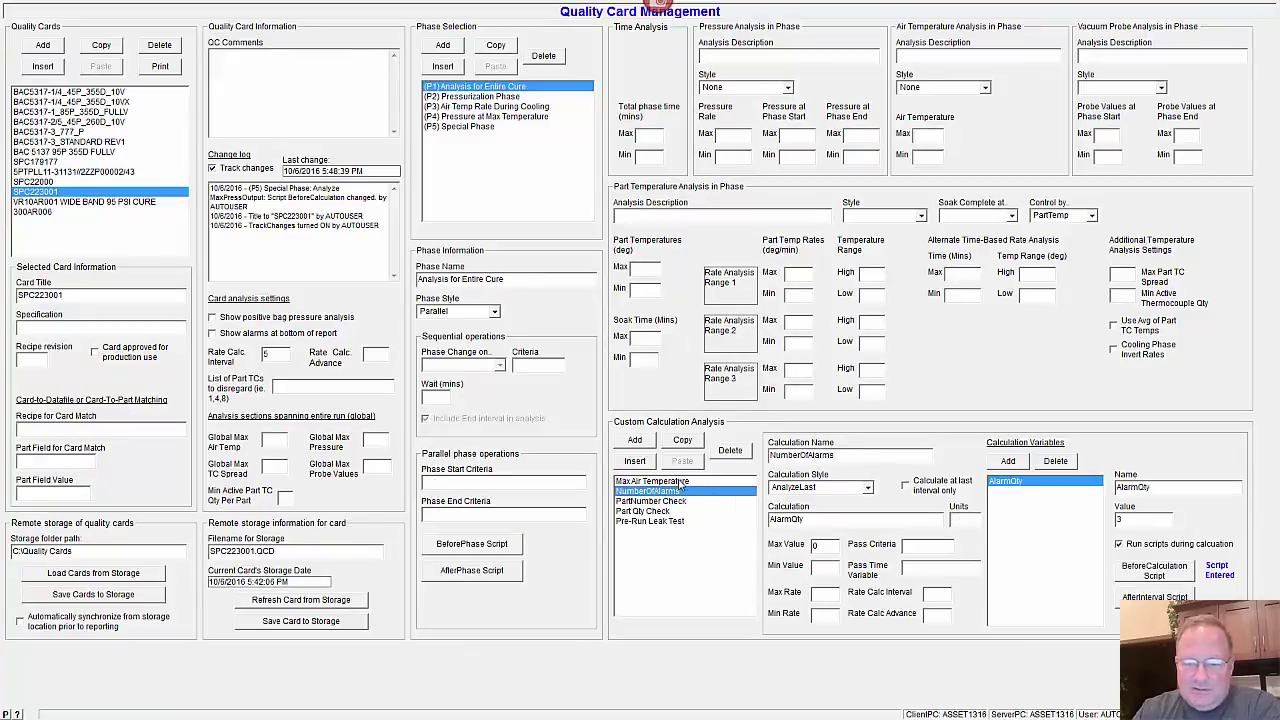
{"action": "left_click", "coordinate": [677, 502]}
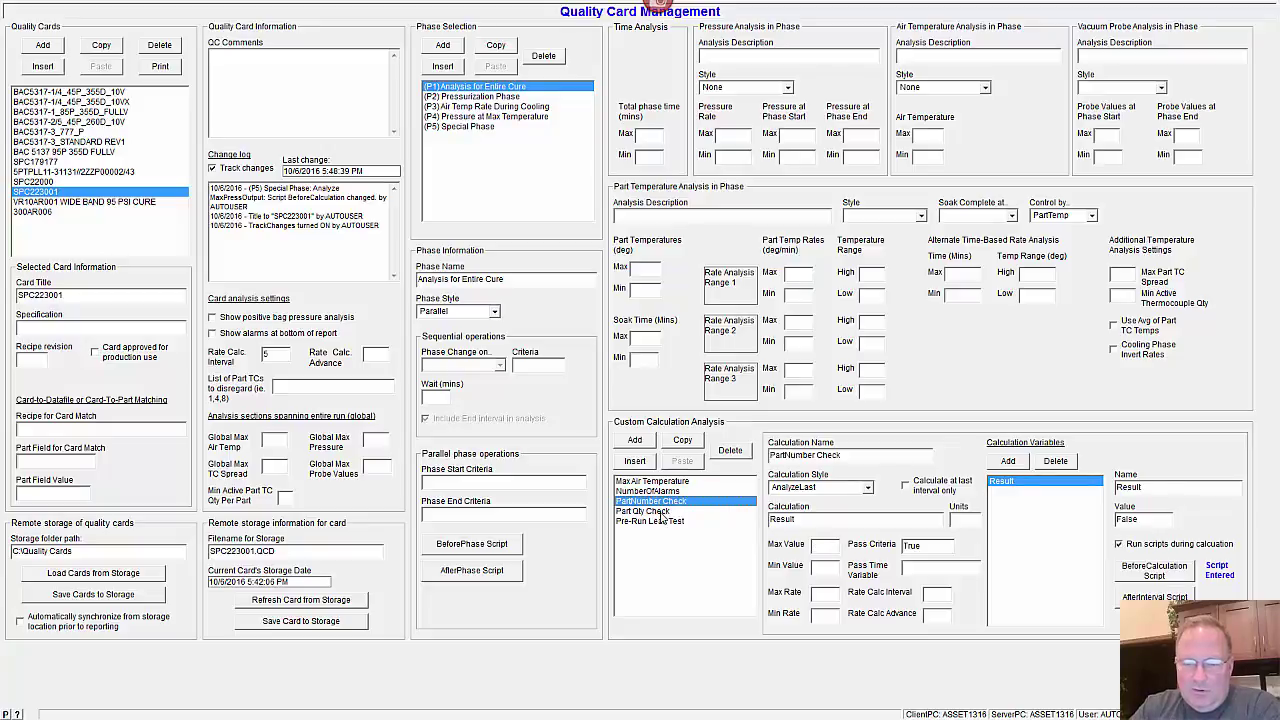
{"action": "left_click", "coordinate": [668, 511]}
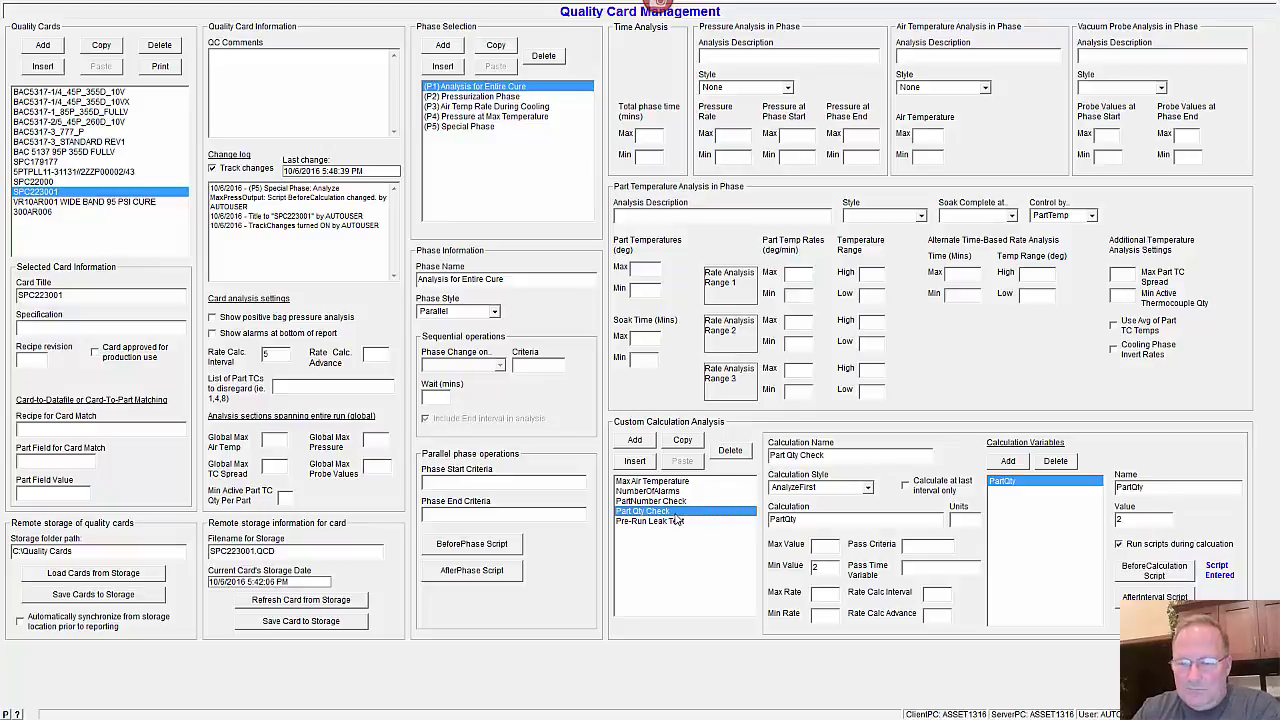
{"action": "left_click", "coordinate": [664, 501]}
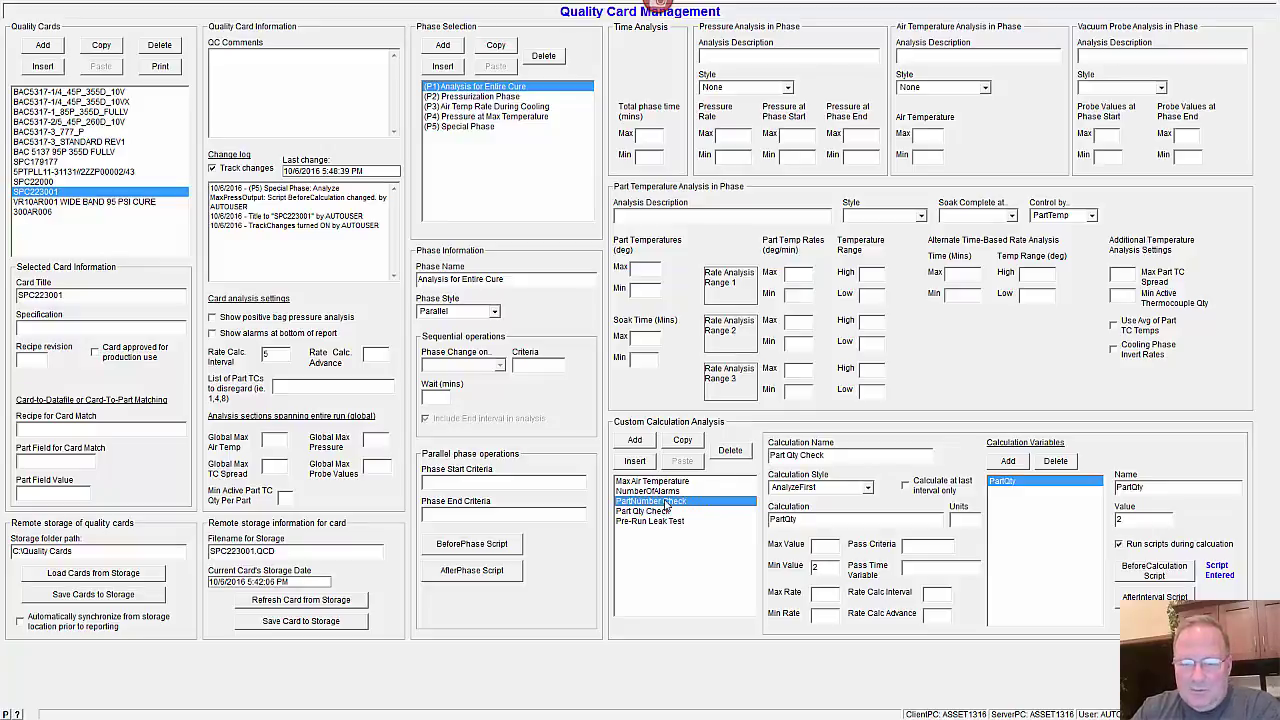
{"action": "left_click", "coordinate": [661, 511]}
{"action": "left_click", "coordinate": [664, 501]}
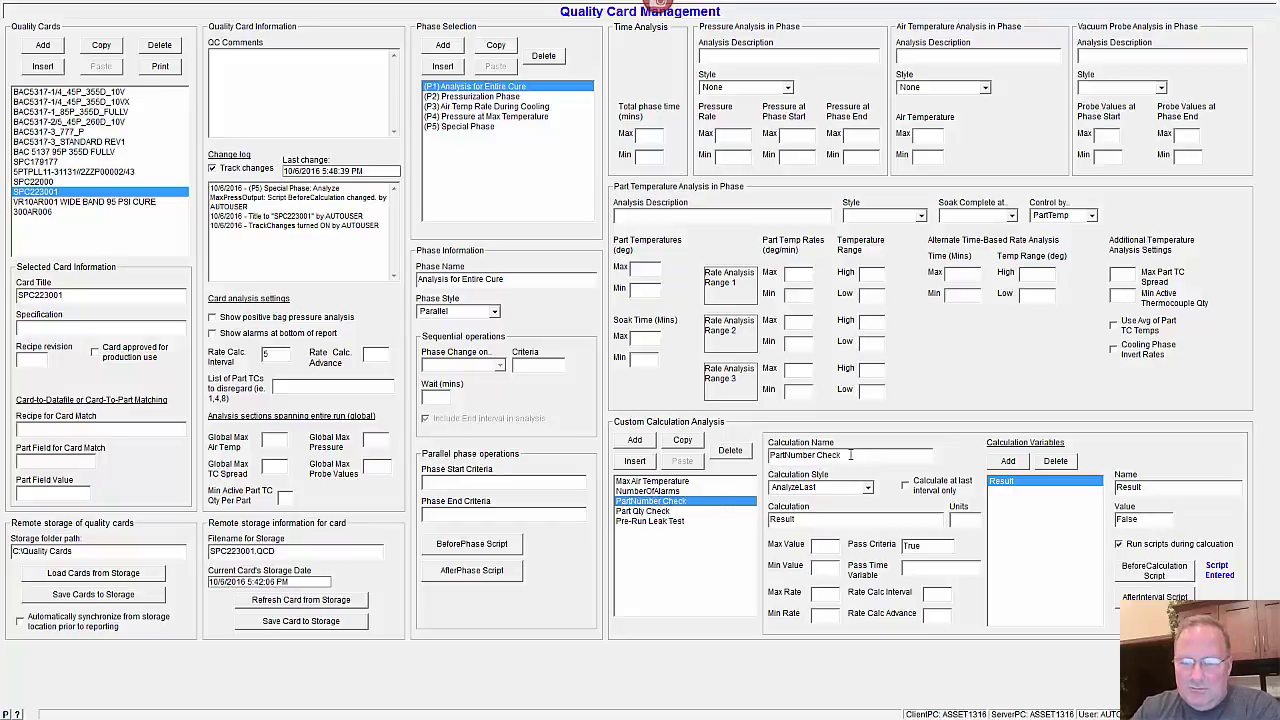
- Examine the PartNumber Check calculation's name and its Result expression, highlighting each
{"action": "left_click_drag", "start_coordinate": [850, 455], "coordinate": [771, 455]}
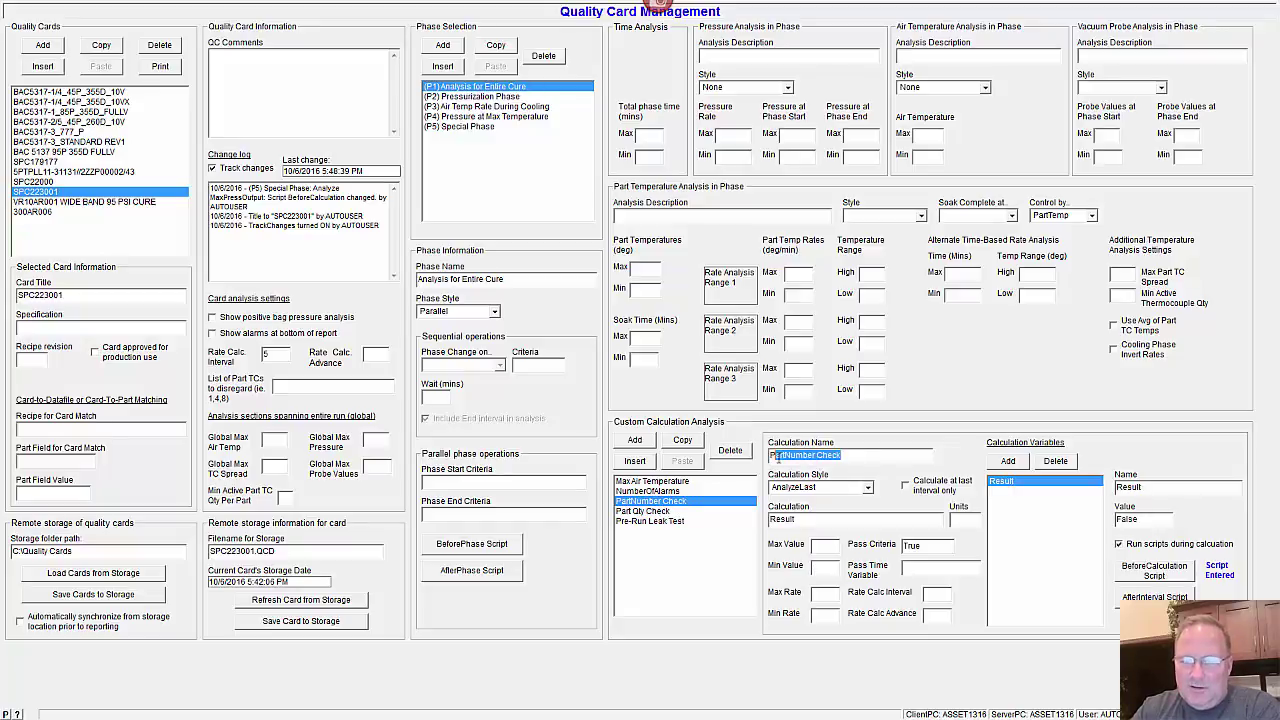
{"action": "left_click", "coordinate": [836, 521]}
{"action": "left_click_drag", "start_coordinate": [838, 523], "coordinate": [743, 521]}
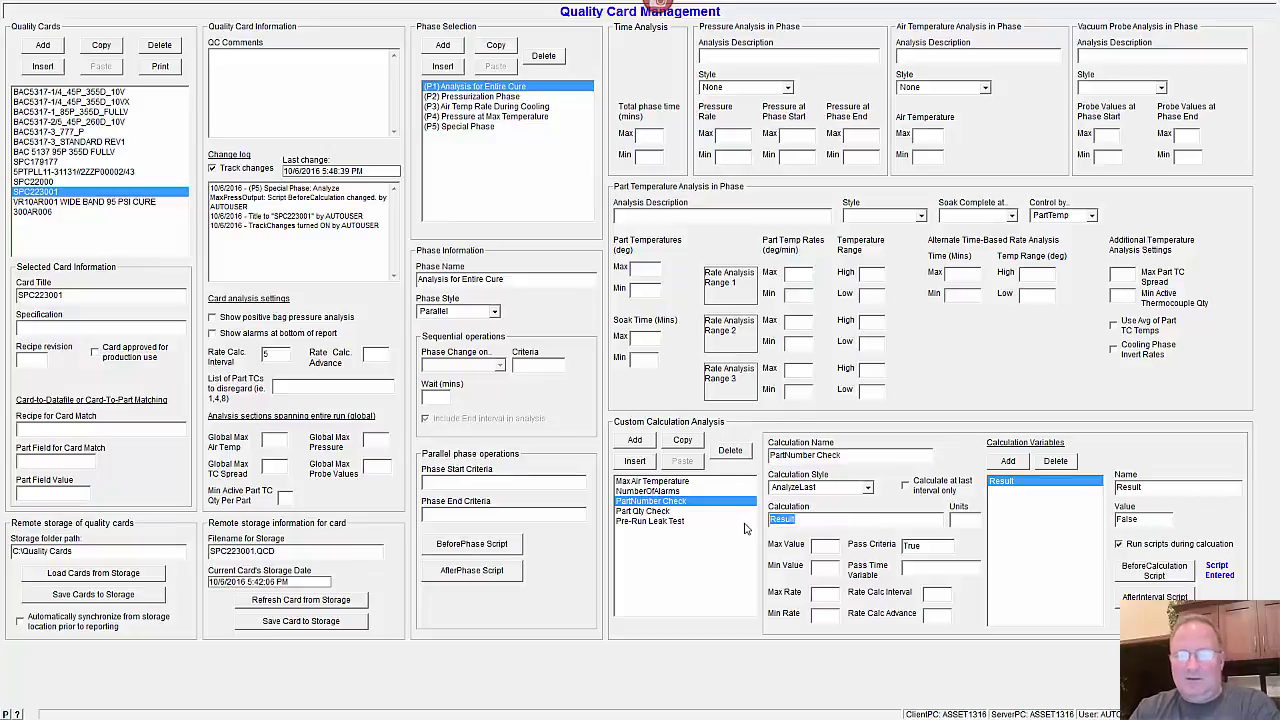
{"action": "left_click", "coordinate": [808, 520]}
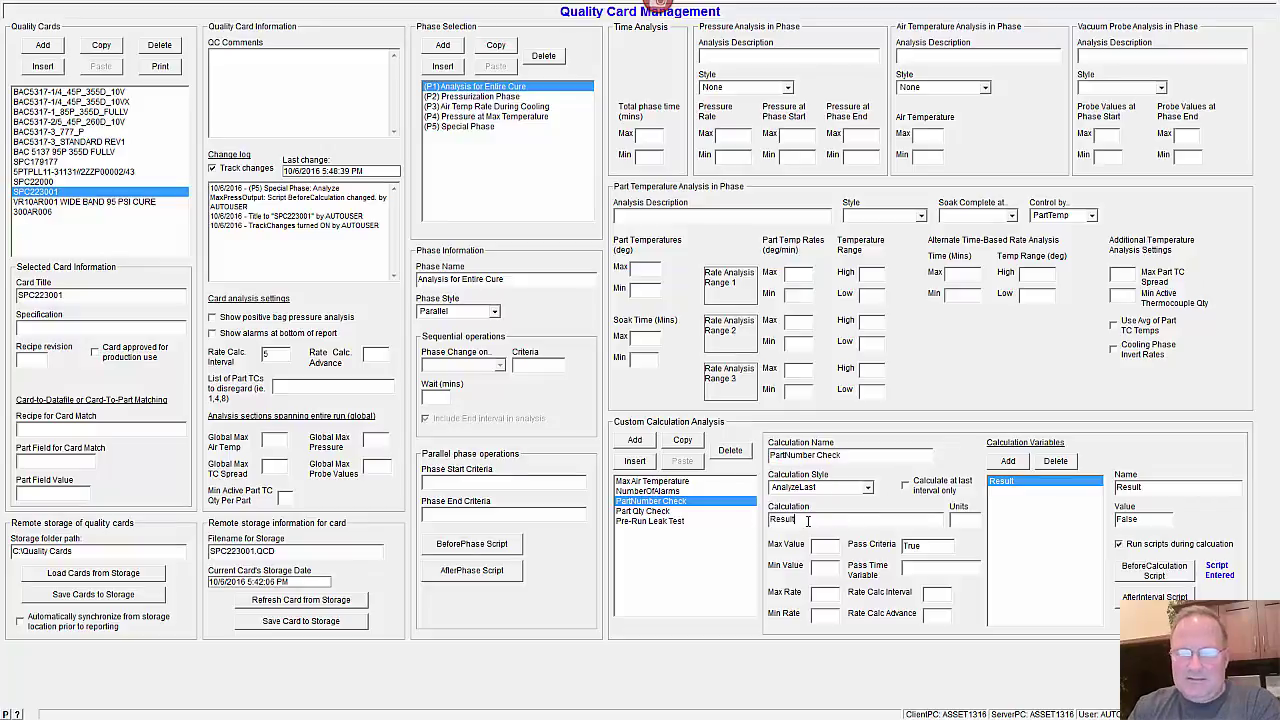
{"action": "double_click", "coordinate": [781, 519]}
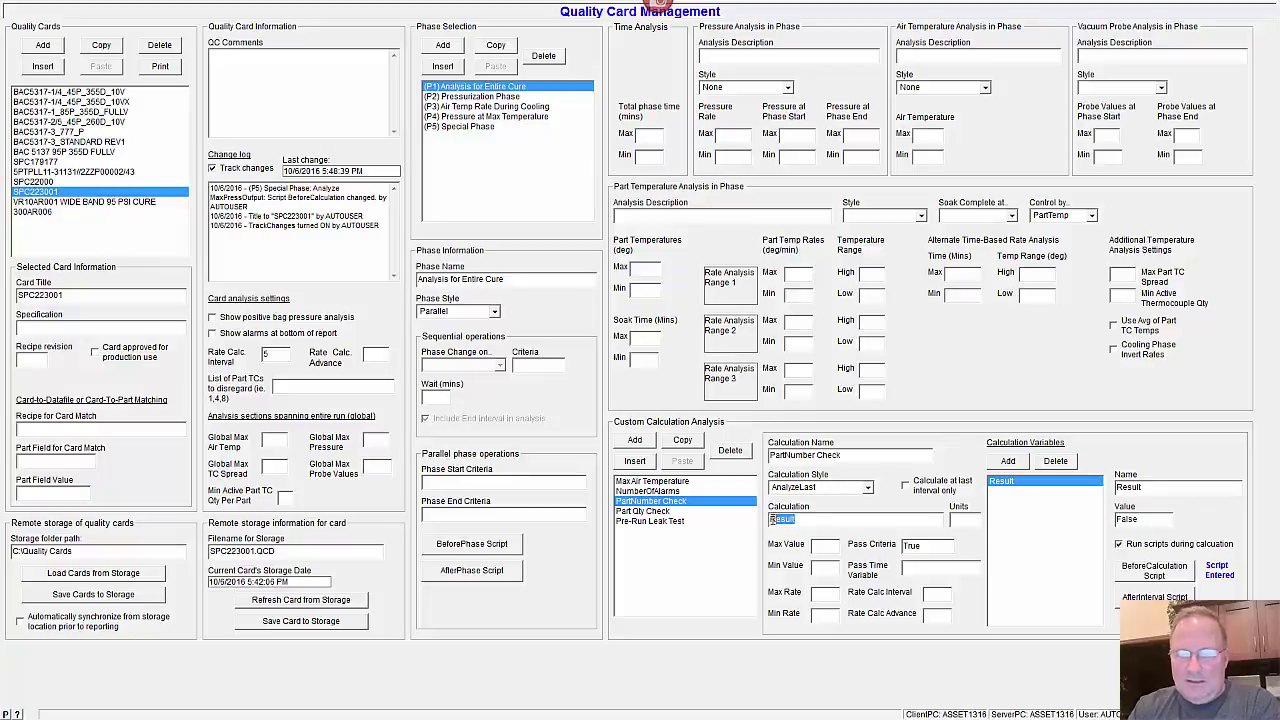
{"action": "left_click", "coordinate": [821, 520]}
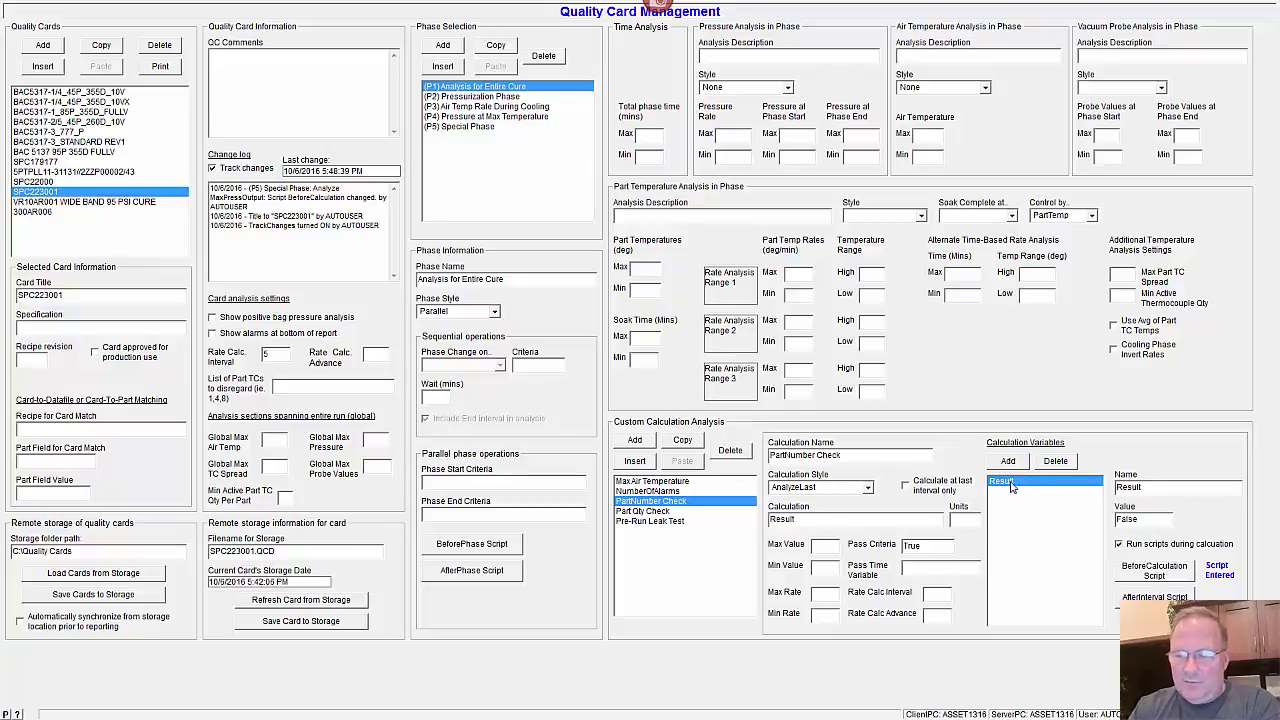
- Open PartNumber Check's BeforeCalculation script and read its batch parser alias and the loop over the part records
{"action": "left_click", "coordinate": [1155, 571]}
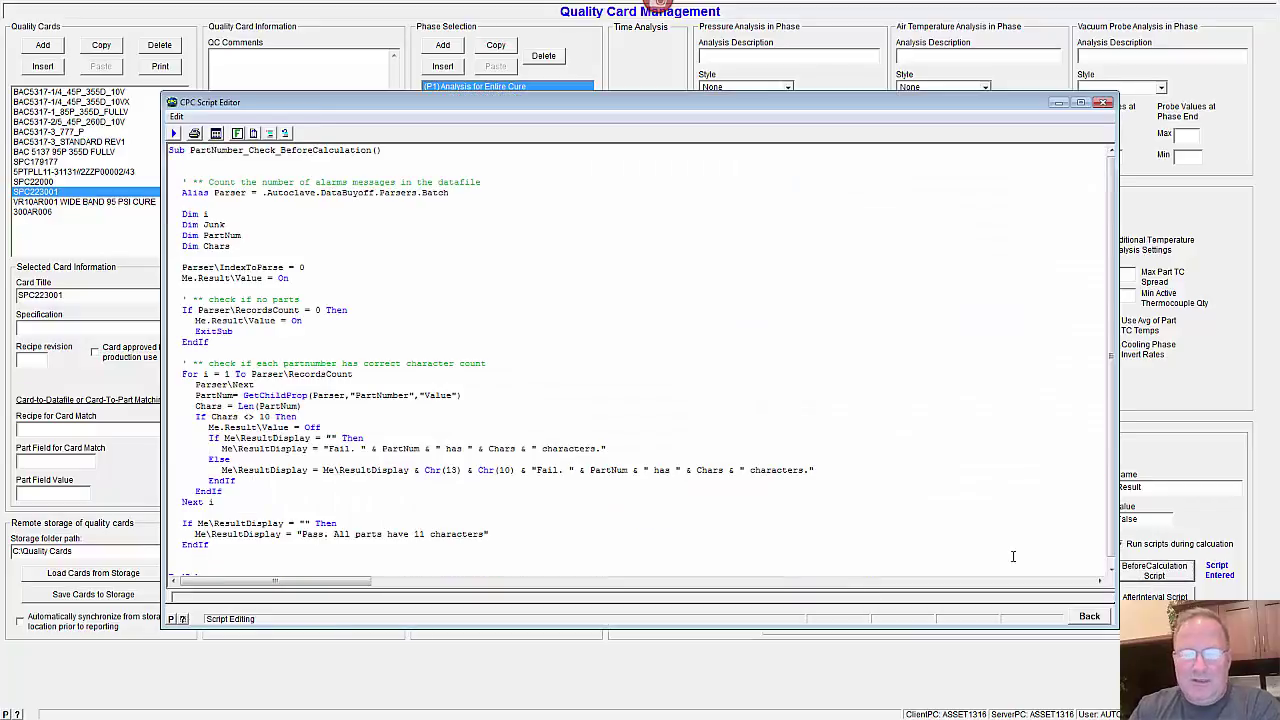
{"action": "left_click", "coordinate": [510, 363]}
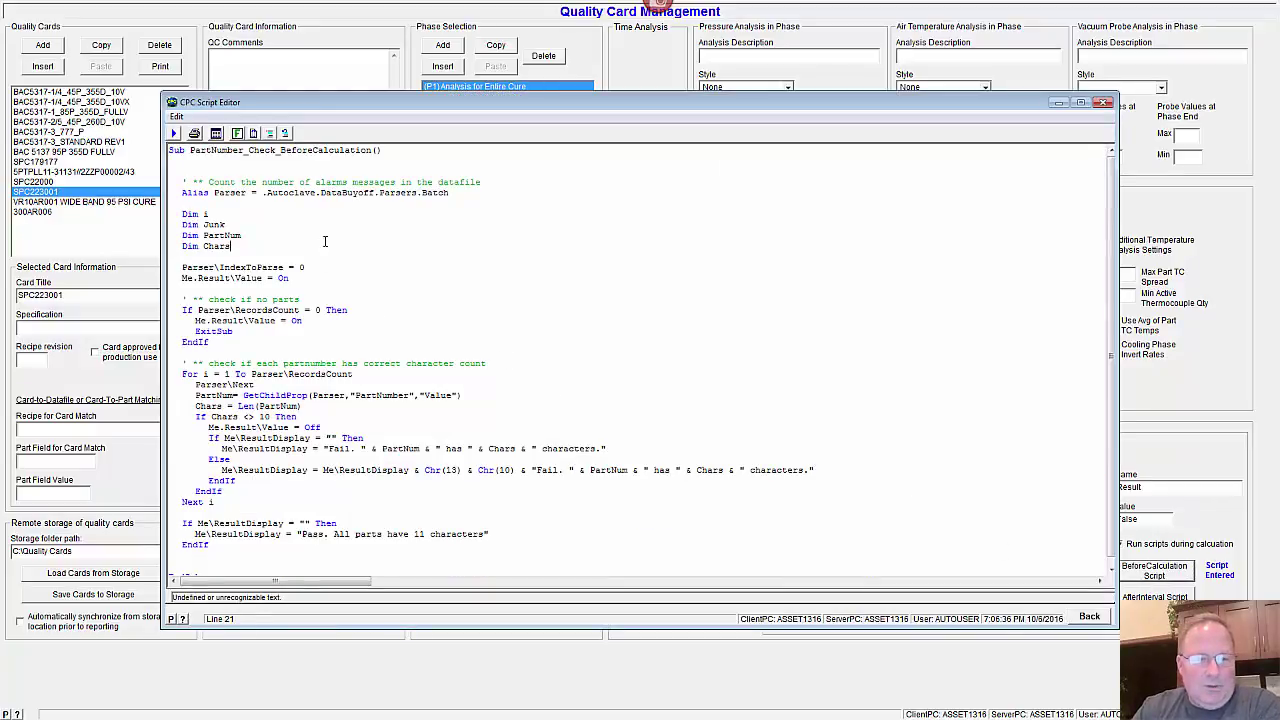
{"action": "left_click", "coordinate": [580, 240]}
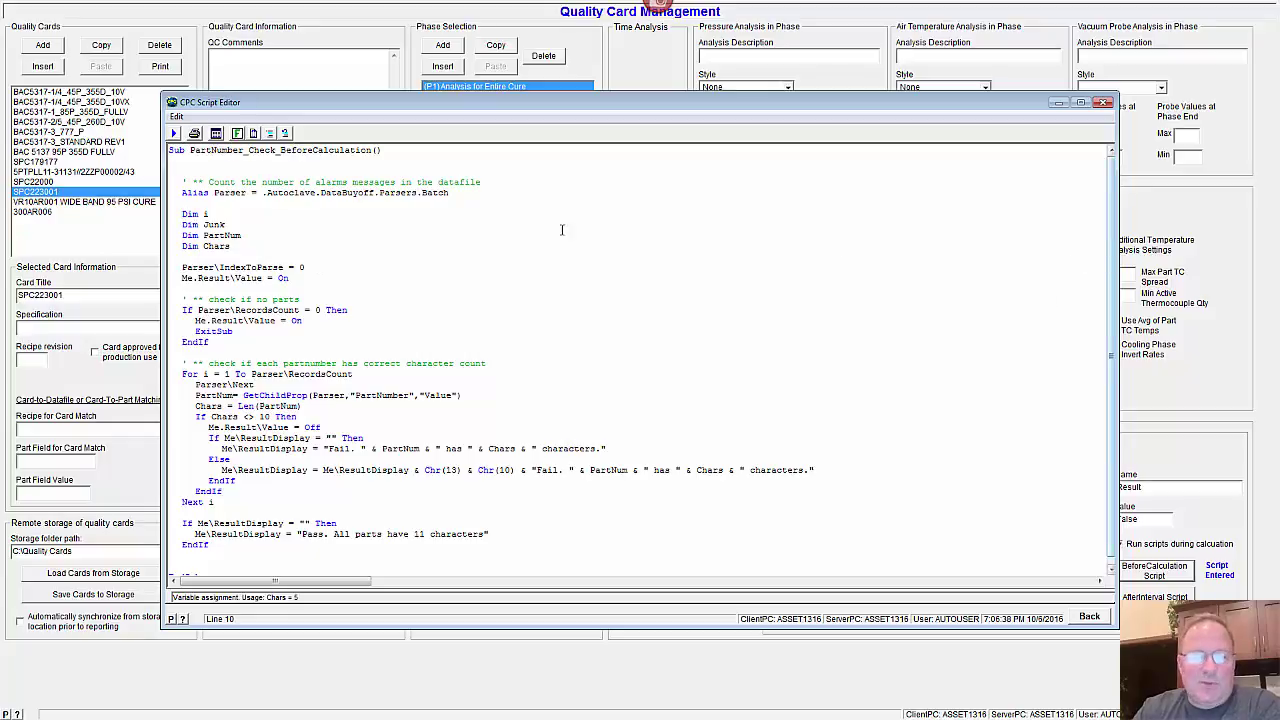
{"action": "double_click", "coordinate": [323, 194]}
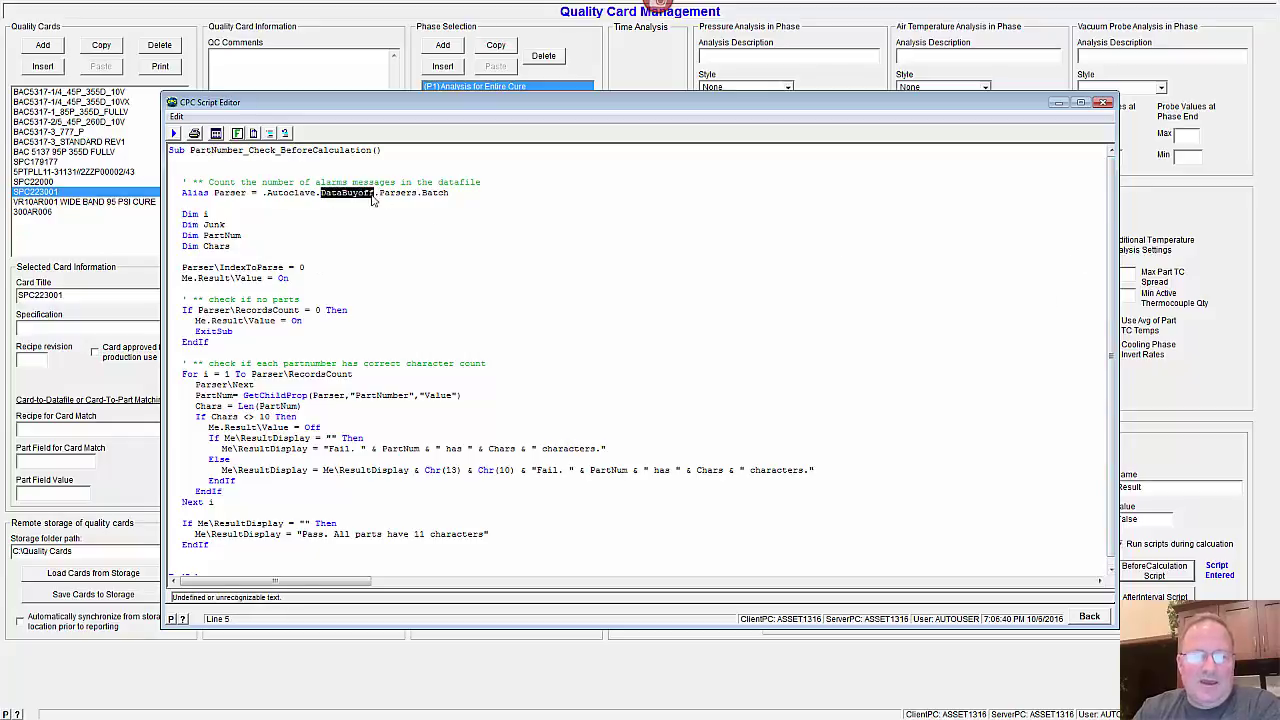
{"action": "double_click", "coordinate": [389, 193]}
{"action": "left_click", "coordinate": [459, 196]}
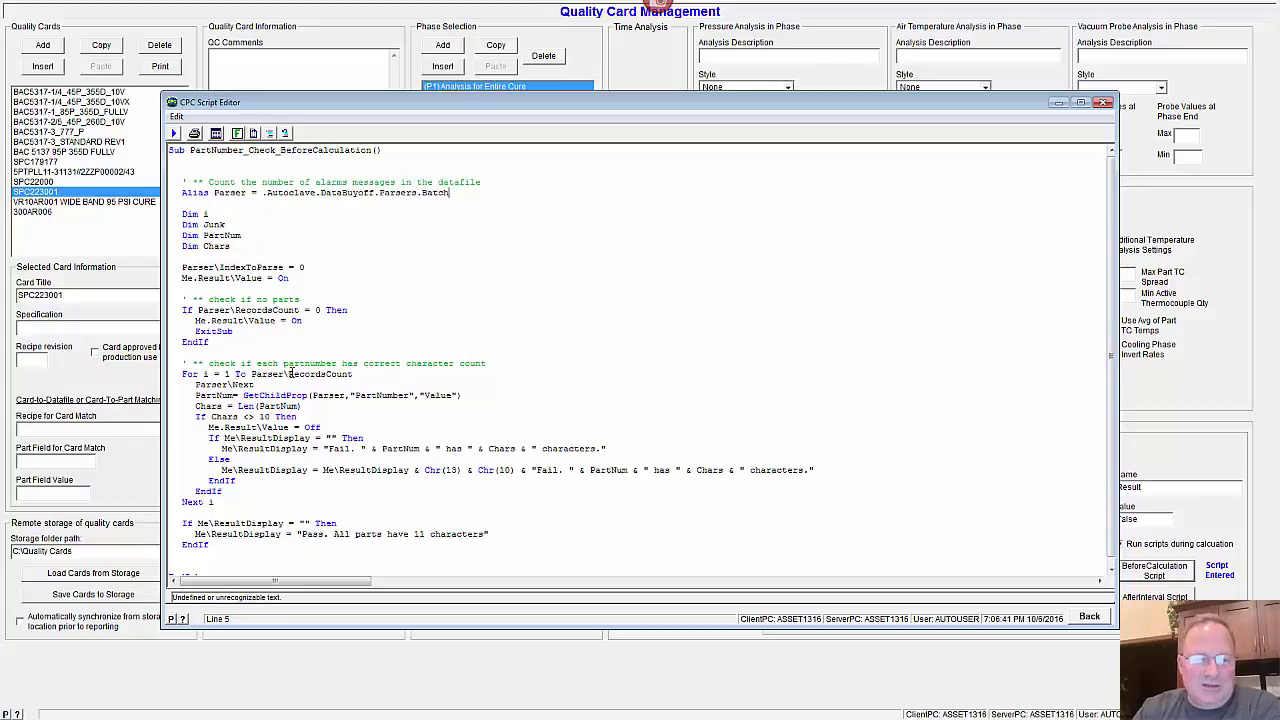
{"action": "left_click", "coordinate": [372, 428]}
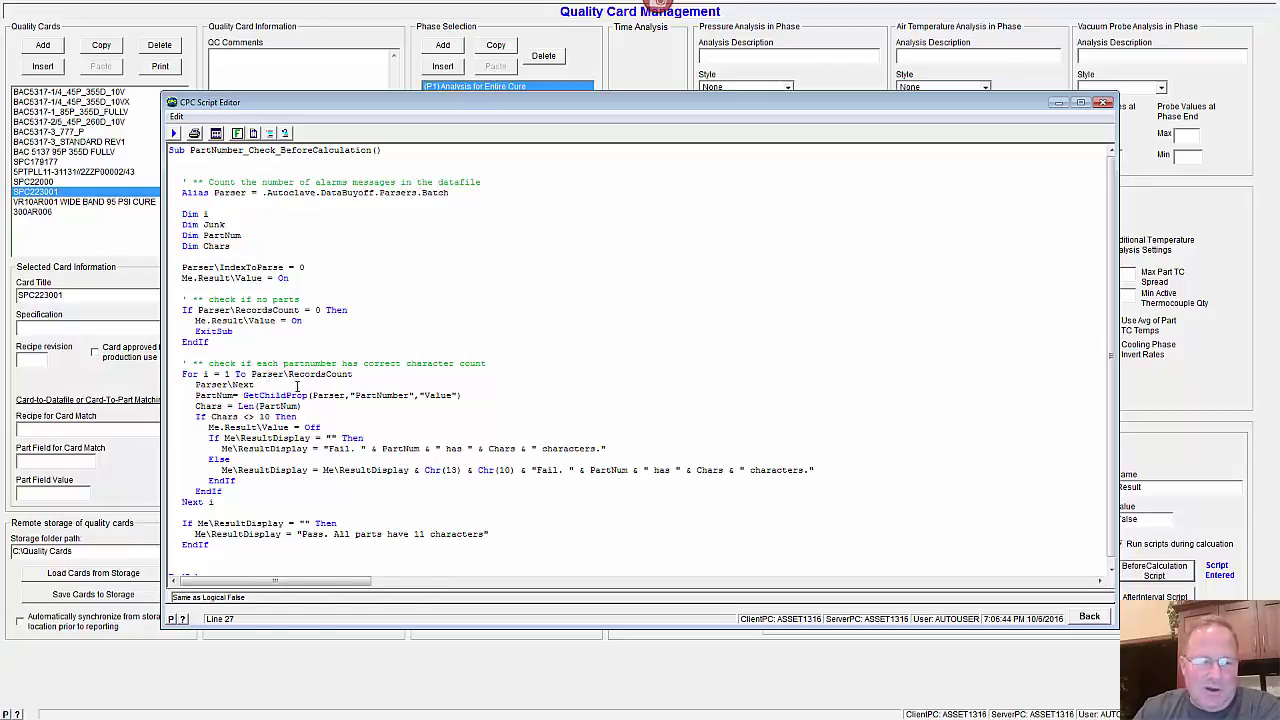
{"action": "left_click", "coordinate": [352, 406]}
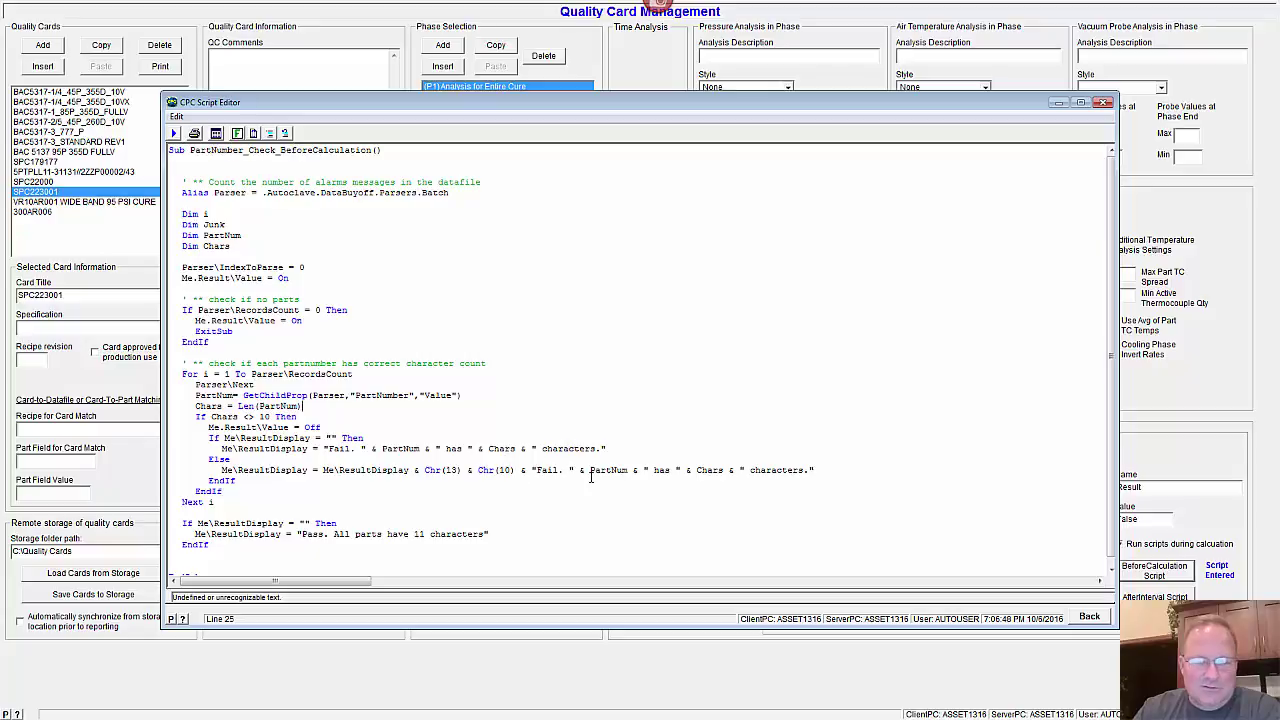
- Examine the script's character-count condition and how ResultDisplay builds the fail message from PartNum
{"action": "double_click", "coordinate": [265, 416]}
{"action": "left_click", "coordinate": [325, 438]}
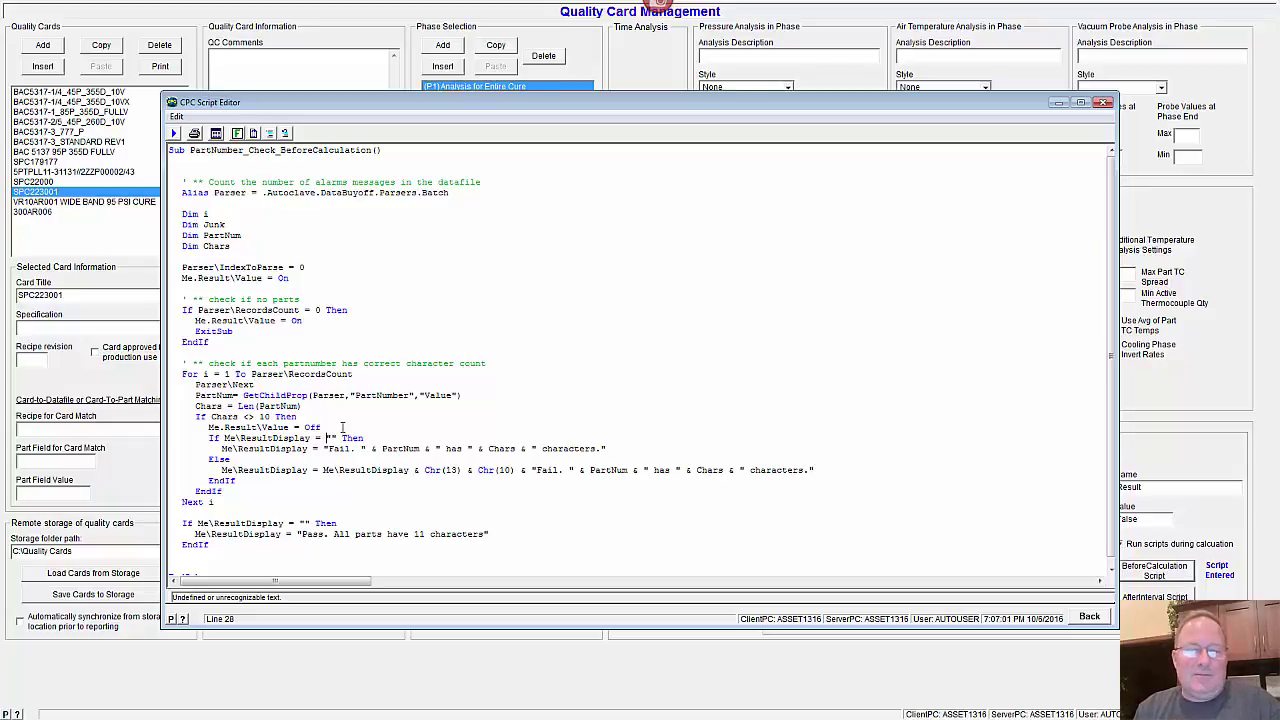
{"action": "double_click", "coordinate": [287, 449]}
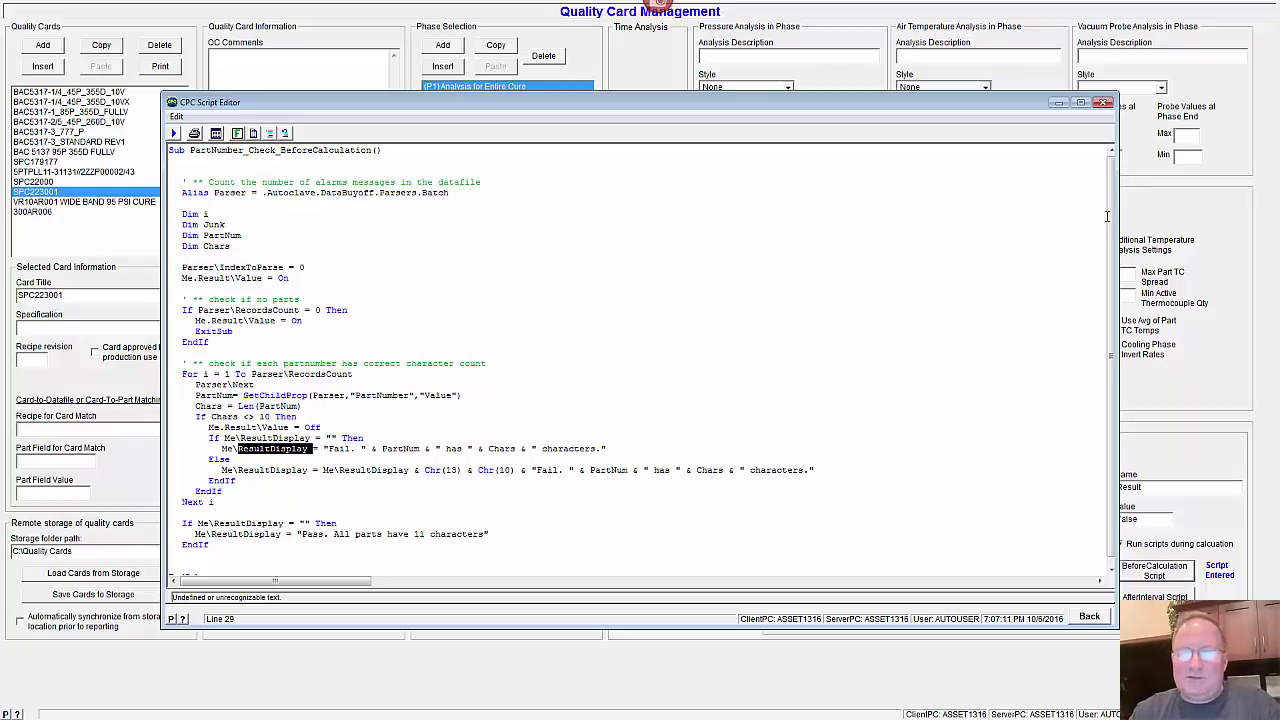
{"action": "left_click", "coordinate": [324, 450]}
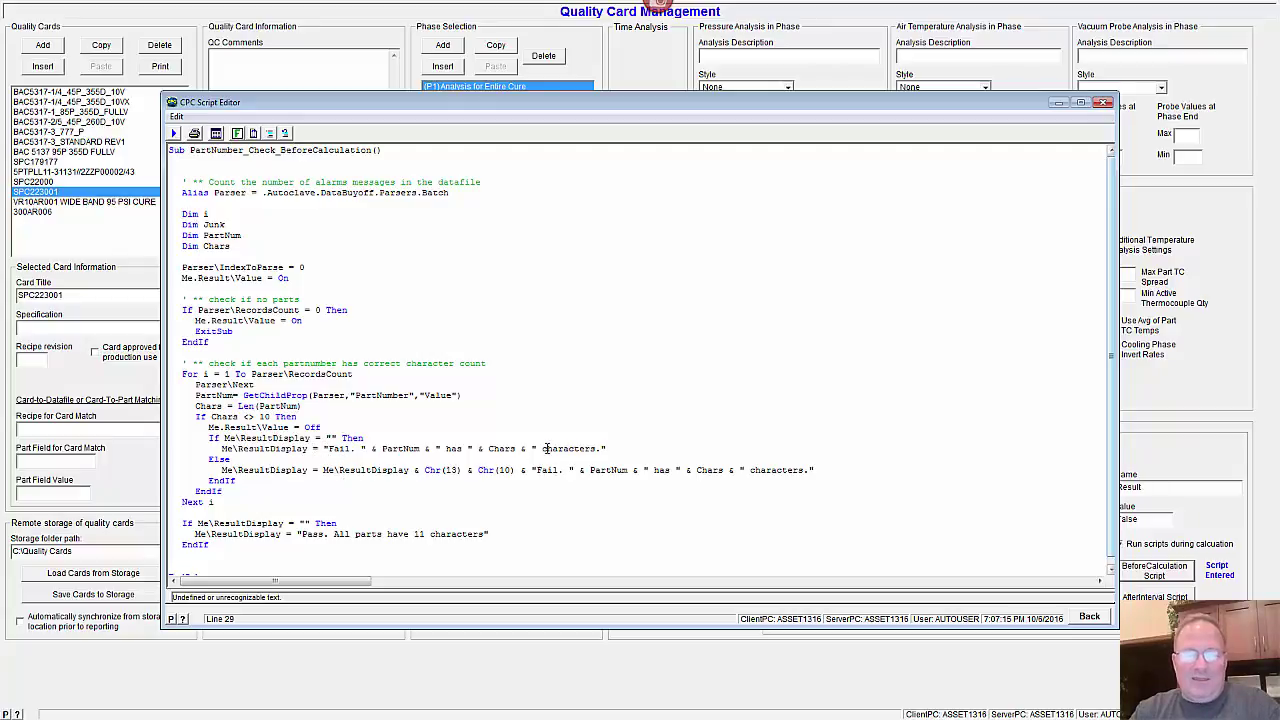
{"action": "double_click", "coordinate": [400, 449]}
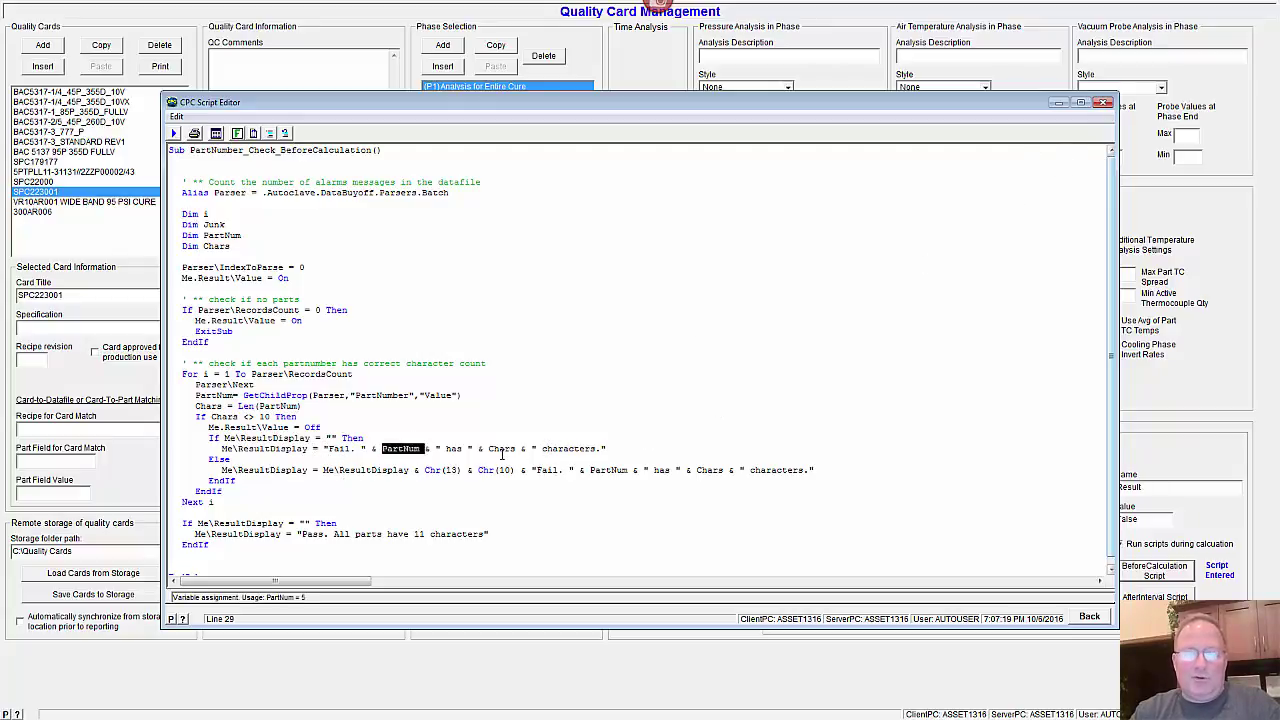
- Close the script and examine the PartNumber Check results in SPC223001's batch quality report
{"action": "left_click", "coordinate": [1104, 102]}
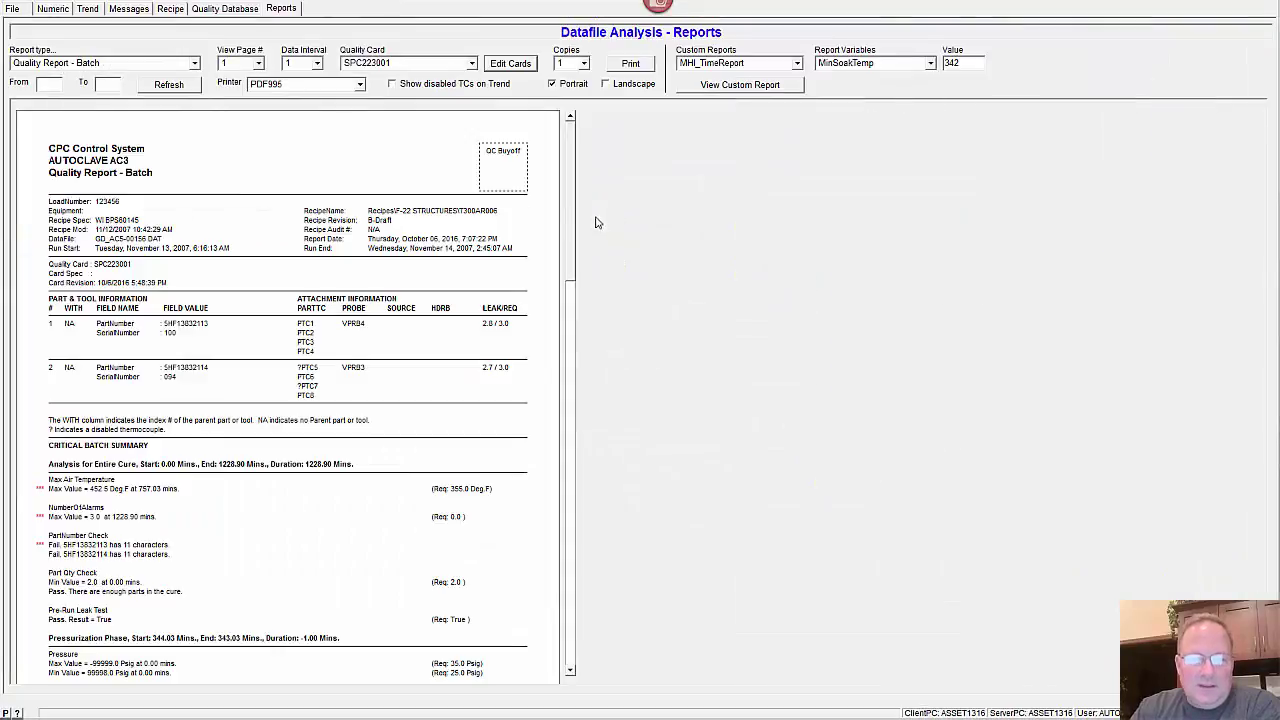
{"action": "left_click_drag", "start_coordinate": [570, 192], "coordinate": [577, 257]}
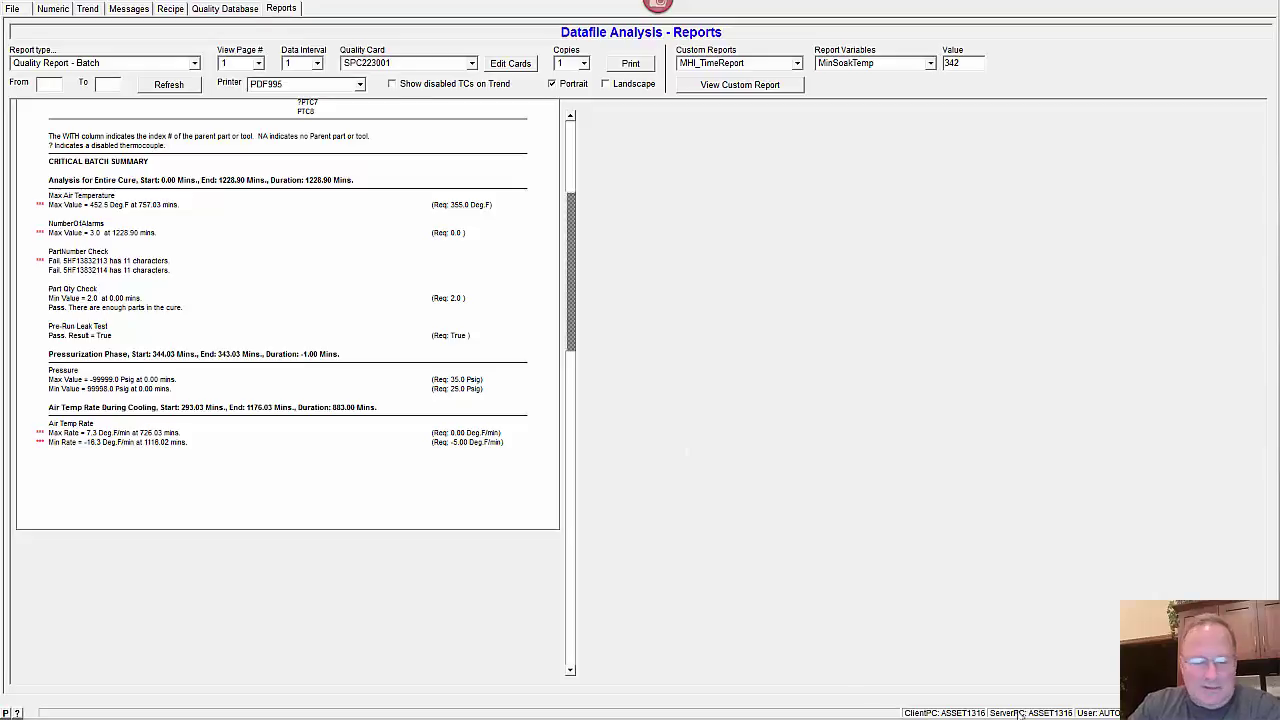
{"action": "key", "text": "super"}
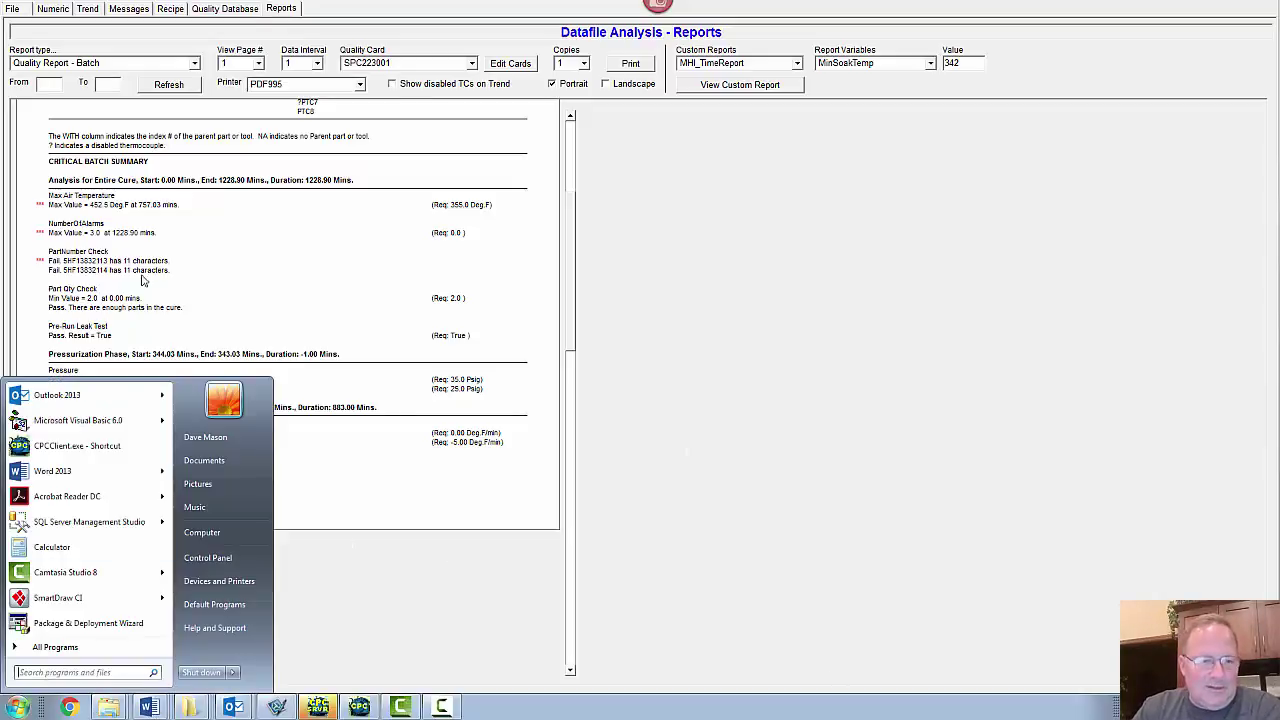
{"action": "left_click", "coordinate": [142, 276]}
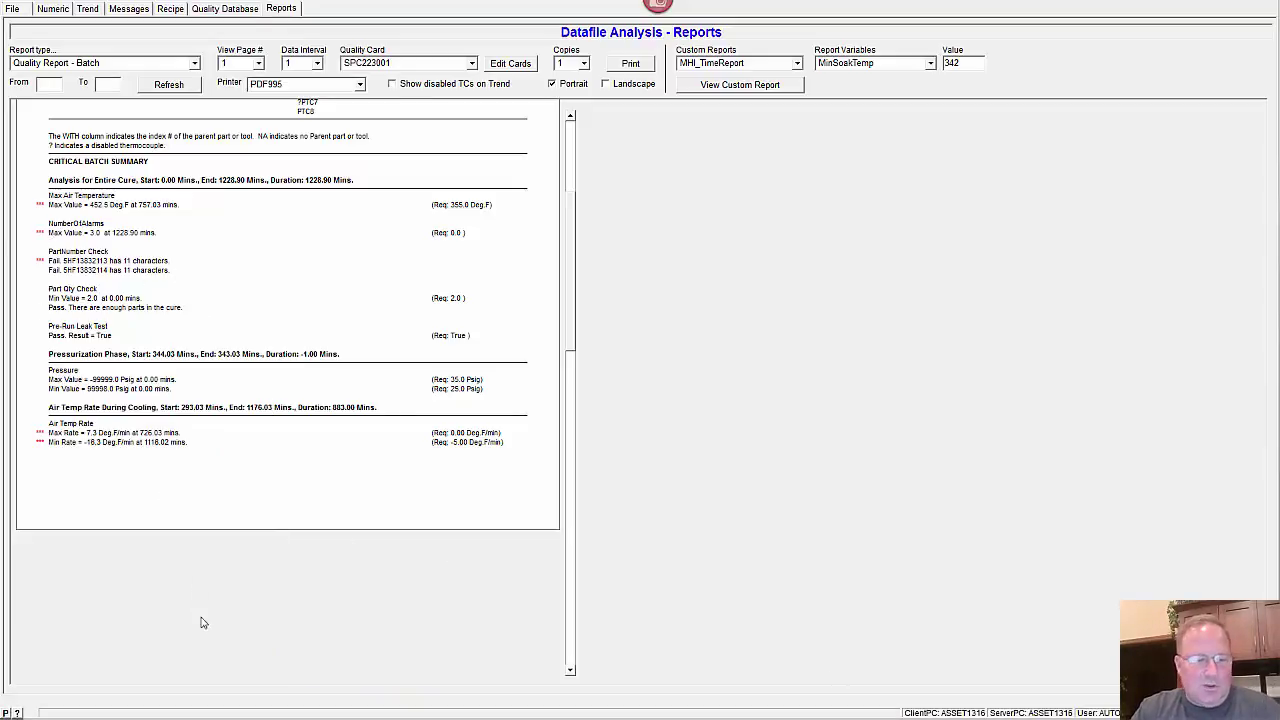
- Switch to cpc_most_recent_update.doc in Word and read the DataSaving Object note about parsing the RecipeRows record
{"action": "key", "text": "super"}
{"action": "left_click", "coordinate": [148, 707]}
{"action": "left_click", "coordinate": [150, 677]}
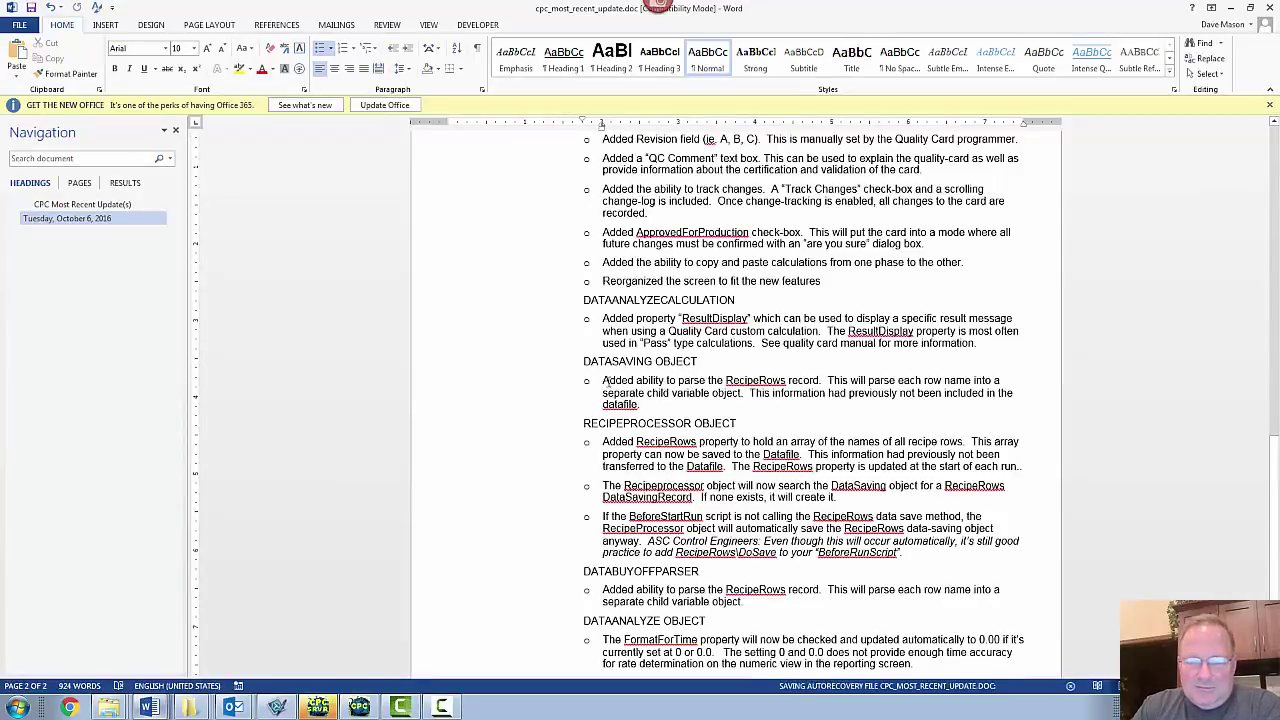
{"action": "left_click_drag", "start_coordinate": [605, 381], "coordinate": [674, 393]}
{"action": "left_click", "coordinate": [702, 393]}
{"action": "double_click", "coordinate": [760, 394]}
{"action": "left_click", "coordinate": [729, 382]}
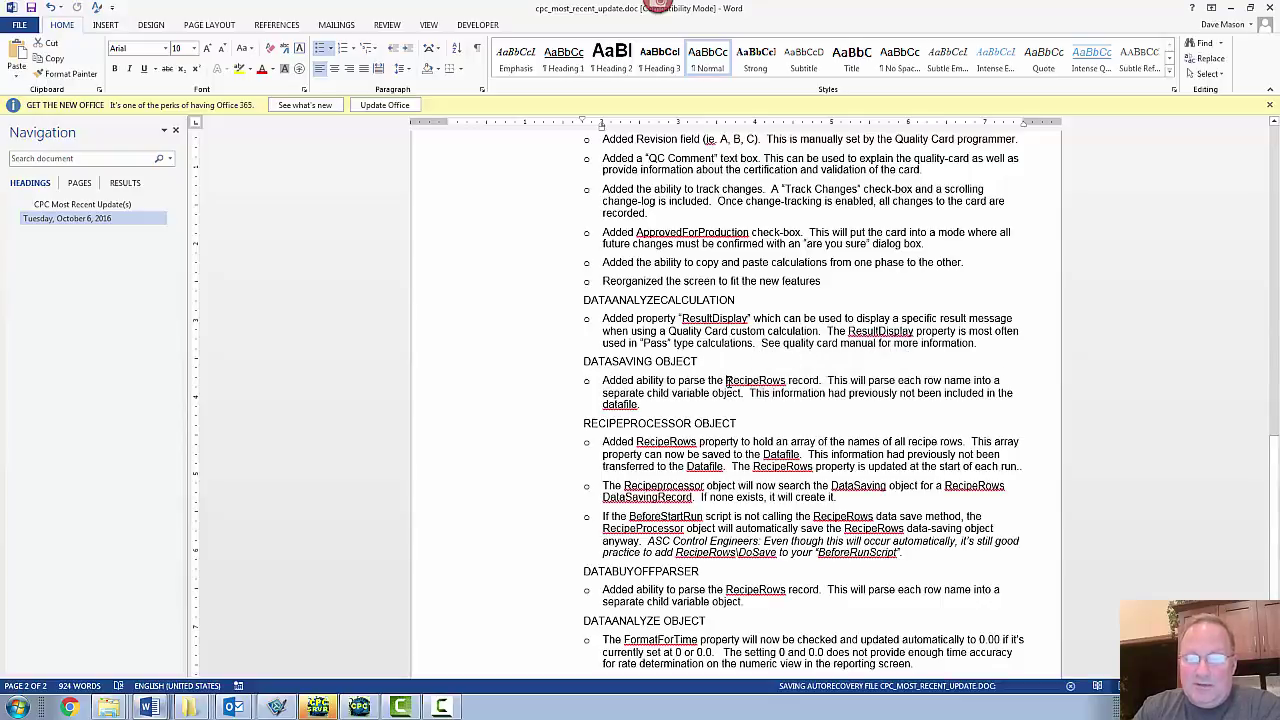
- Return to the CPC client, leave the reports for the main screen, and open the CPC Object Editor
{"action": "left_click", "coordinate": [360, 700]}
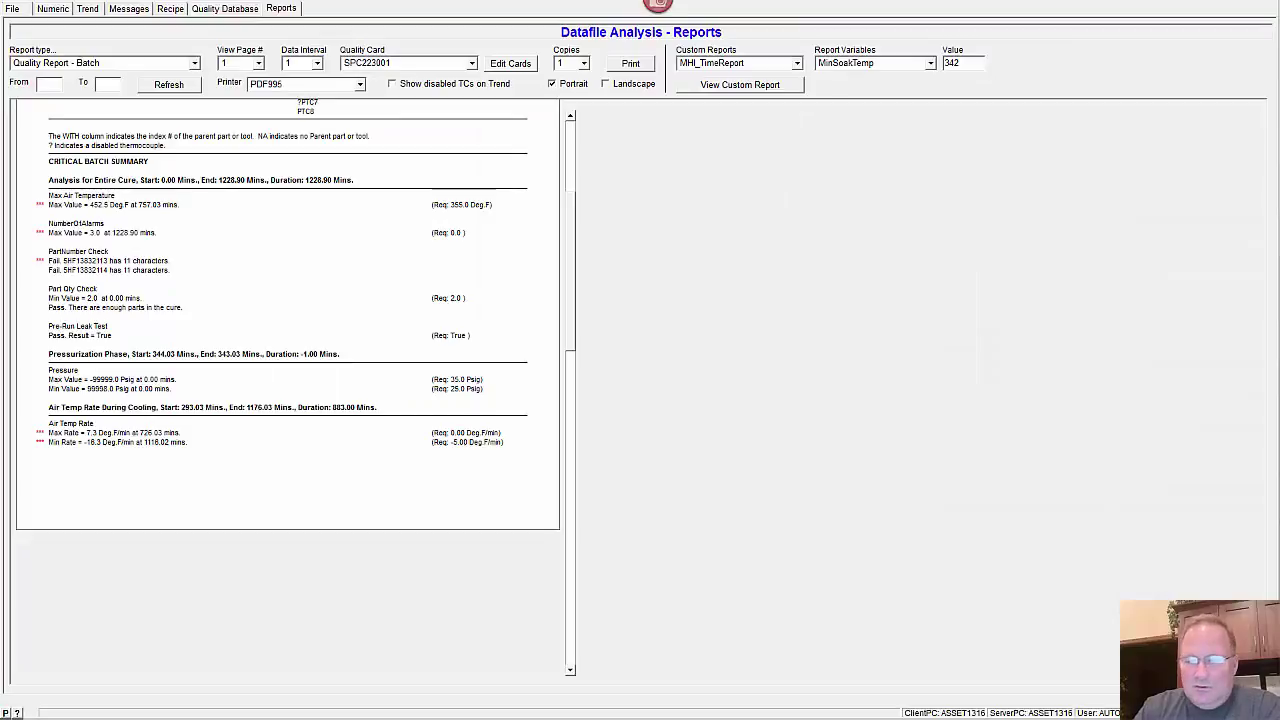
{"action": "left_click", "coordinate": [1195, 672]}
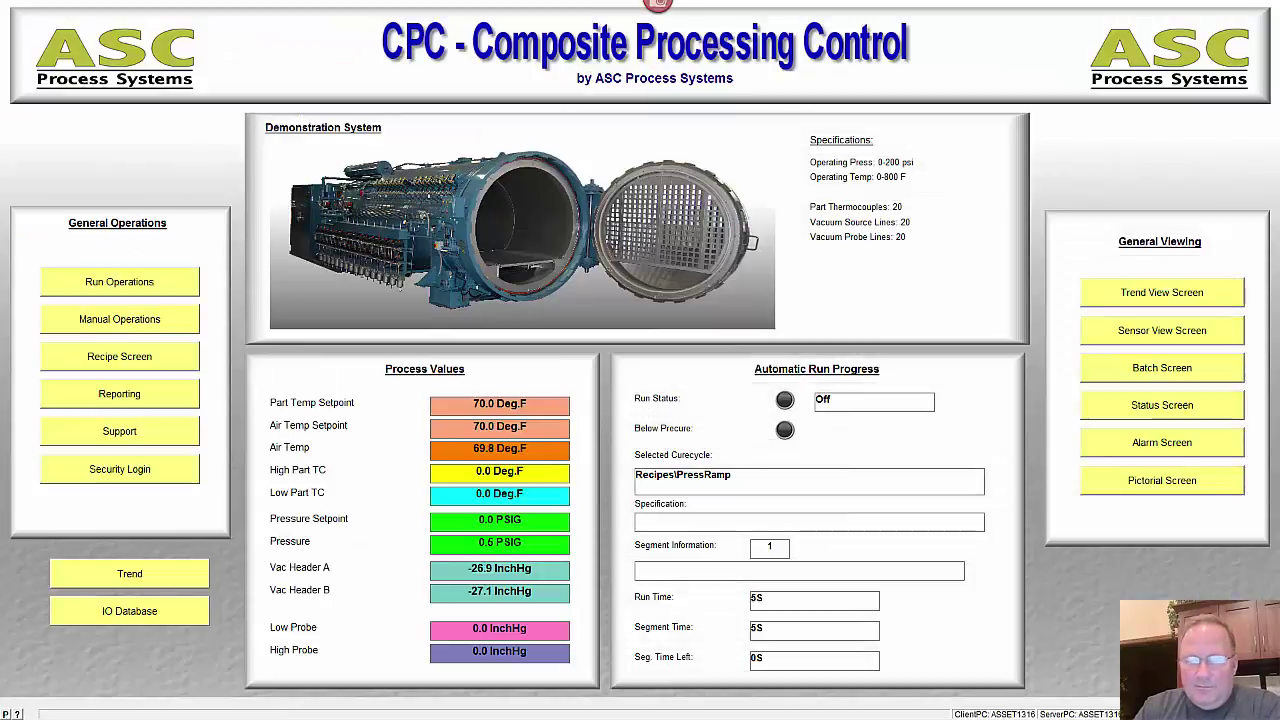
{"action": "right_click", "coordinate": [482, 3]}
{"action": "left_click", "coordinate": [530, 53]}
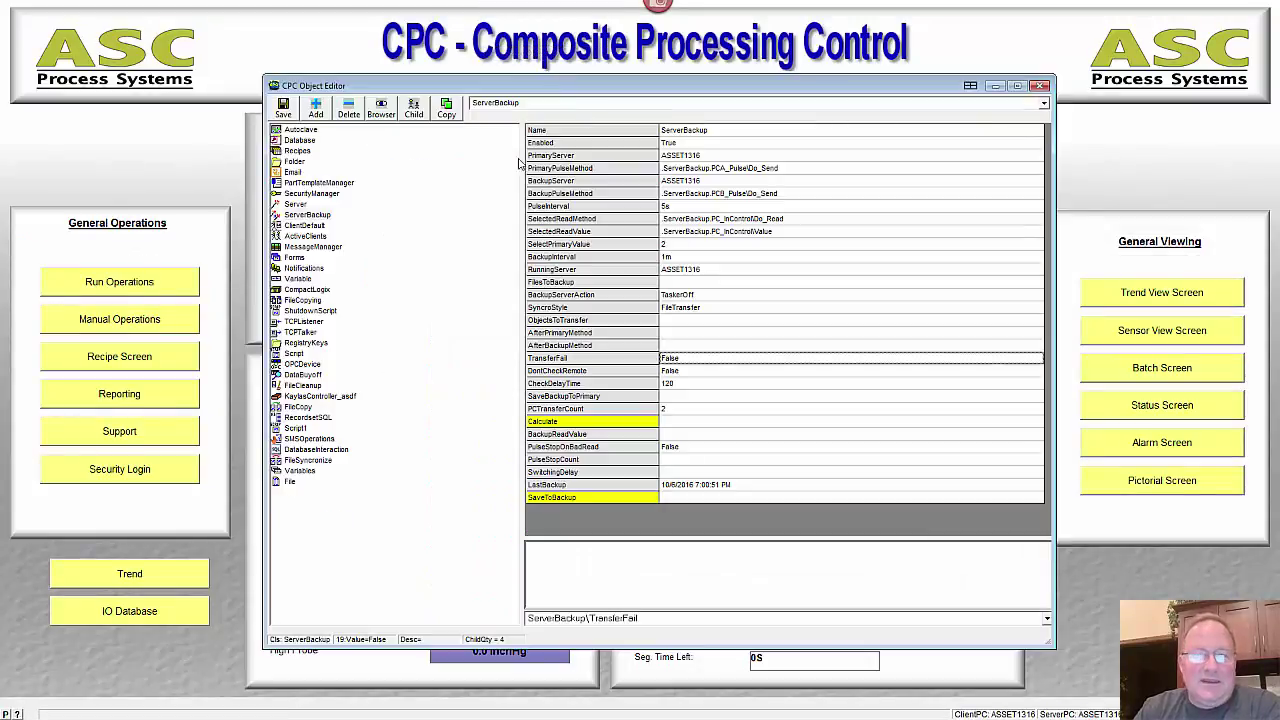
- Expand Autoclave, DataManager and DataSaving in the object tree and display the RecipeRows record's properties
{"action": "left_click", "coordinate": [311, 133]}
{"action": "double_click", "coordinate": [312, 133]}
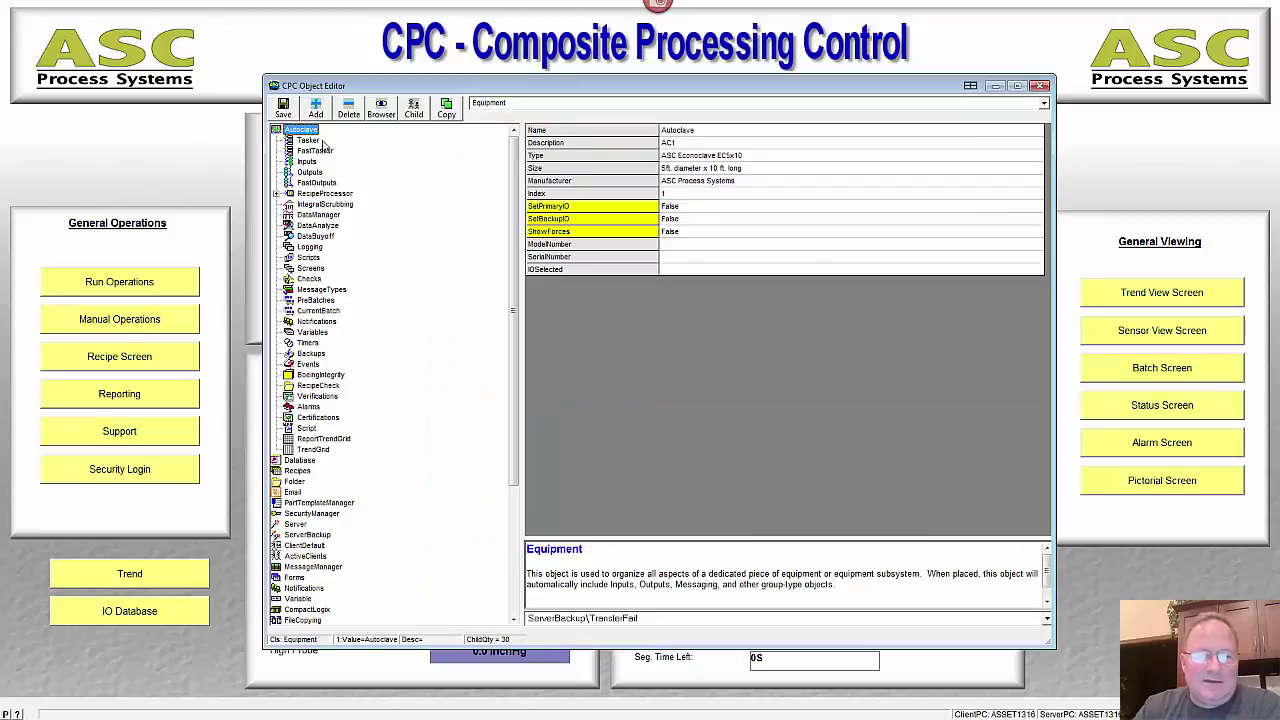
{"action": "left_click", "coordinate": [328, 216]}
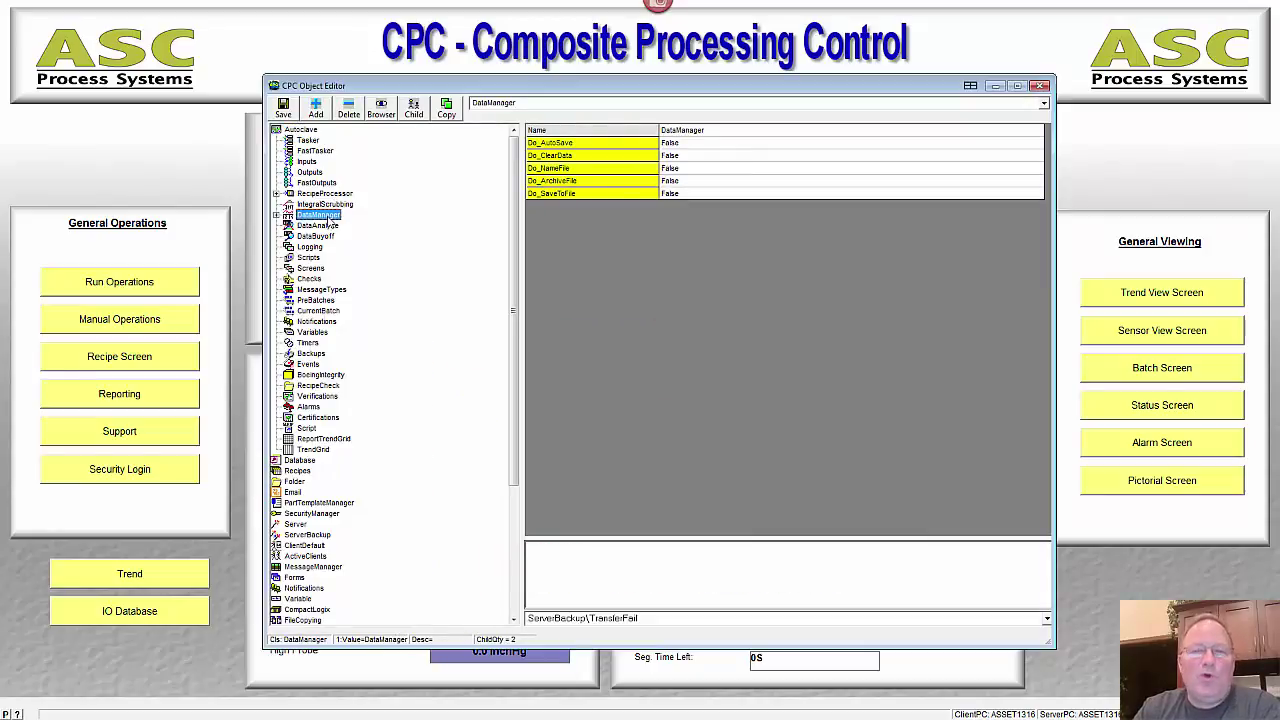
{"action": "double_click", "coordinate": [328, 217]}
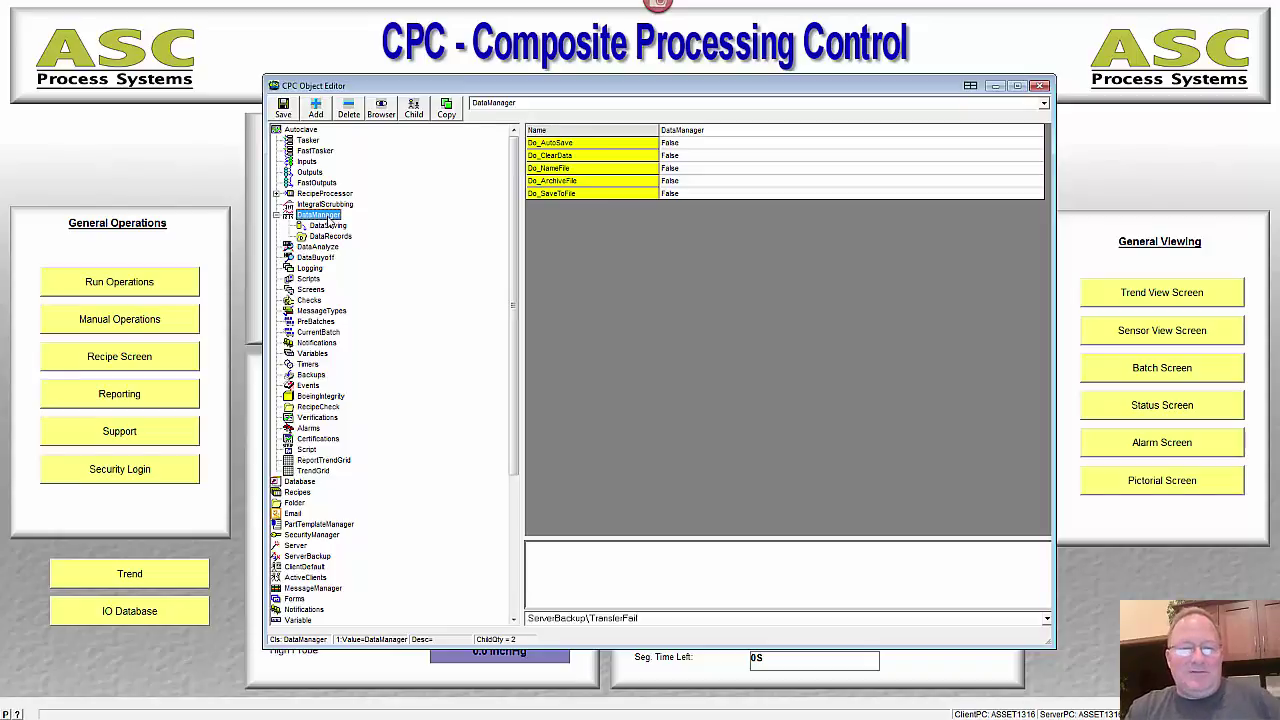
{"action": "left_click", "coordinate": [328, 225]}
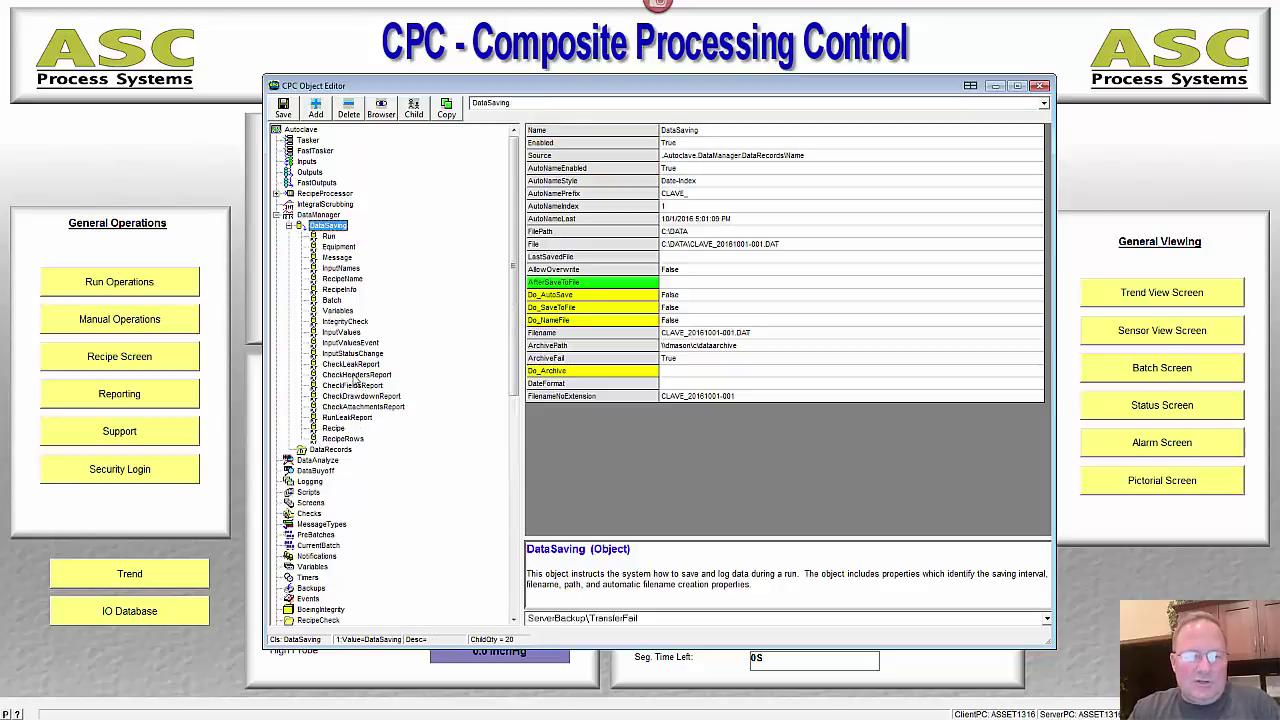
{"action": "left_click", "coordinate": [344, 439]}
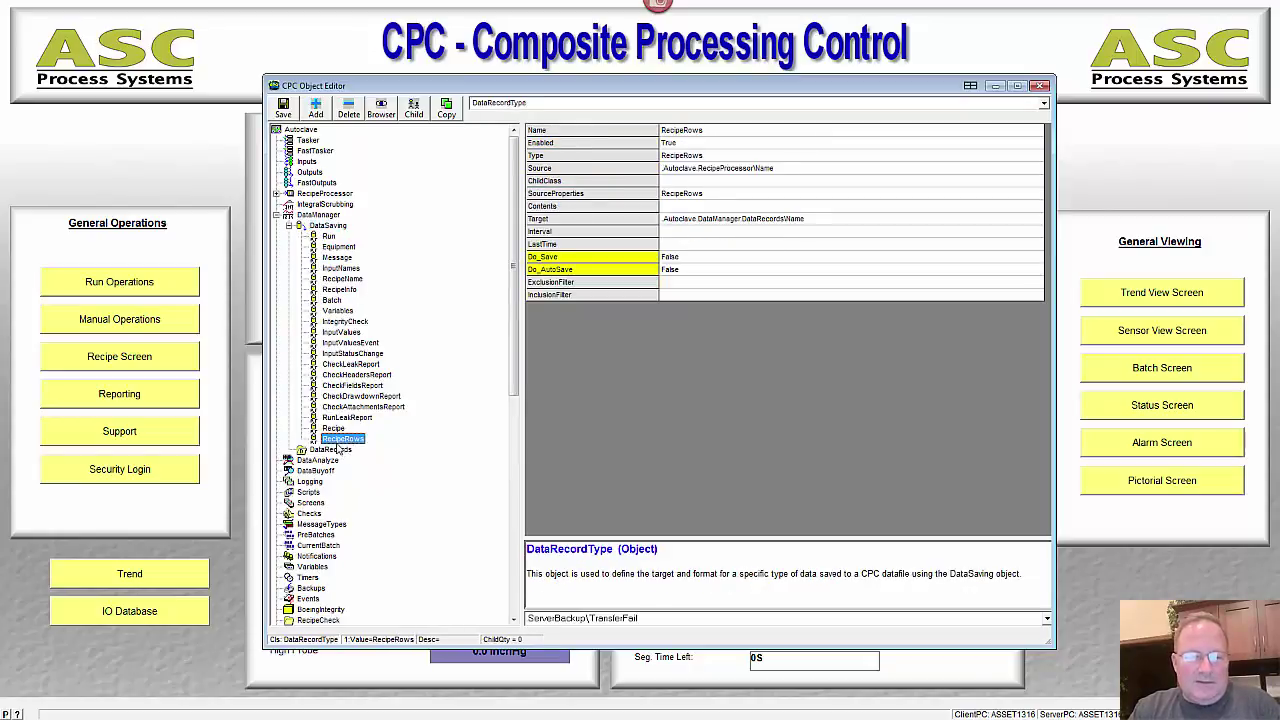